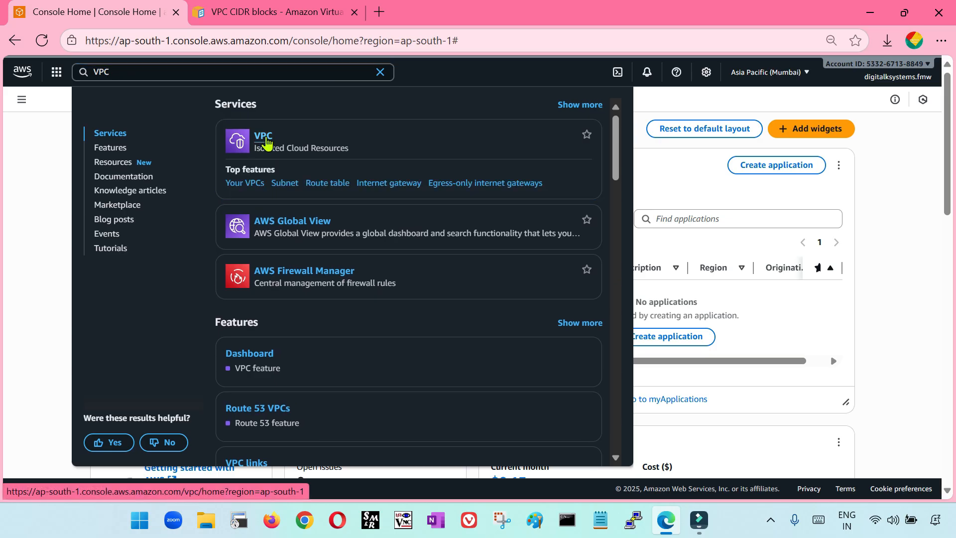
Open the VPC service from the search results and display the list of VPCs.
left_click(264, 139)
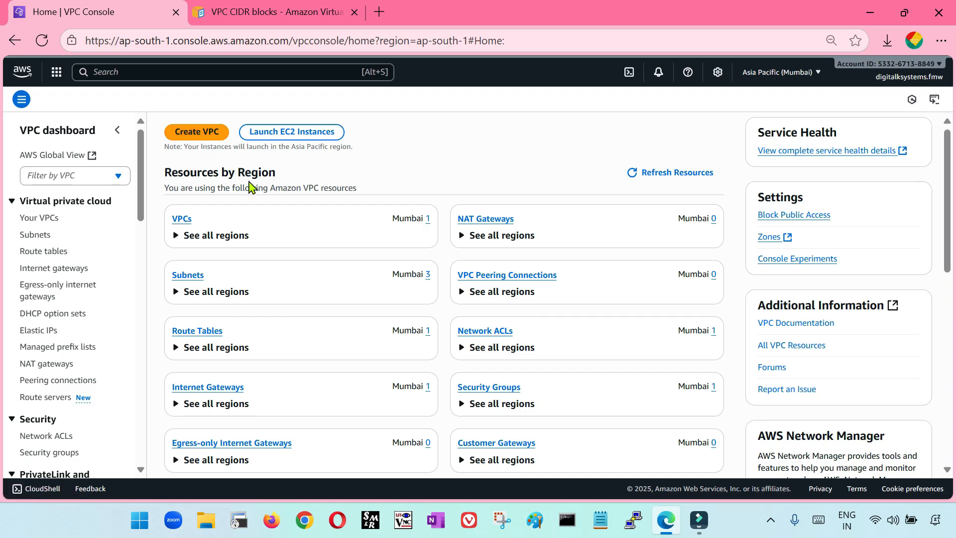
left_click(36, 219)
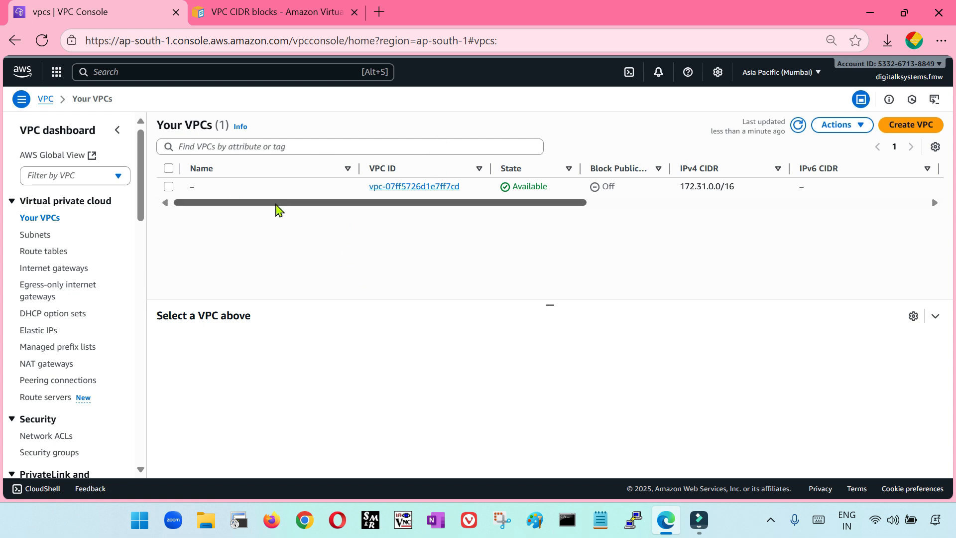
Switch the region to Asia Pacific (Sydney) and select its VPC to show the details.
left_click(785, 73)
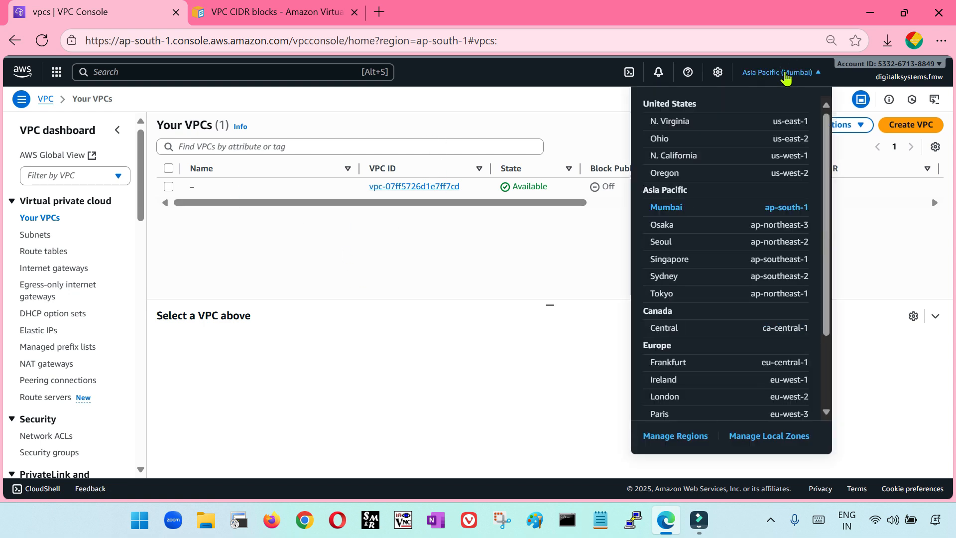
scroll(781, 358, "down", 3)
scroll(700, 358, "up", 3)
scroll(701, 357, "down", 3)
scroll(700, 357, "up", 3)
scroll(669, 275, "down", 3)
scroll(655, 349, "up", 3)
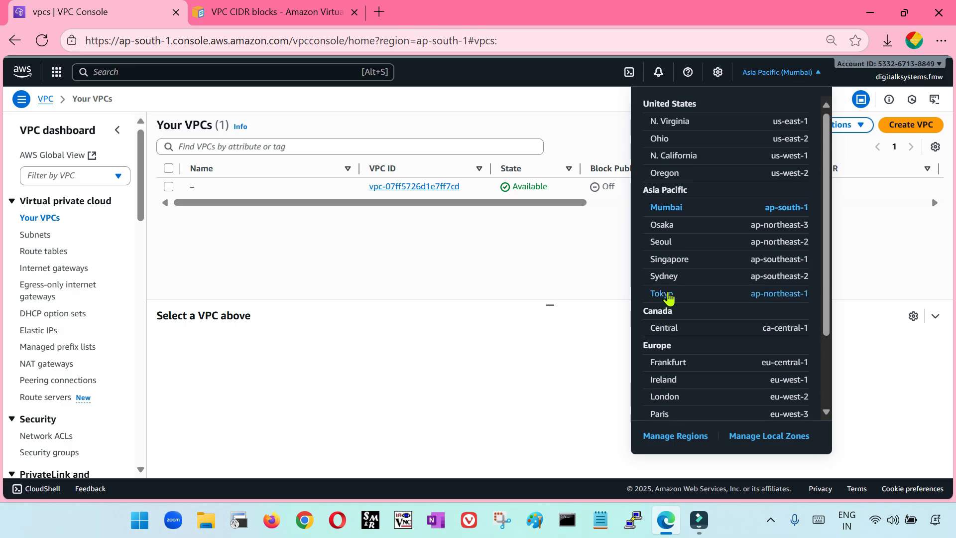
left_click(669, 277)
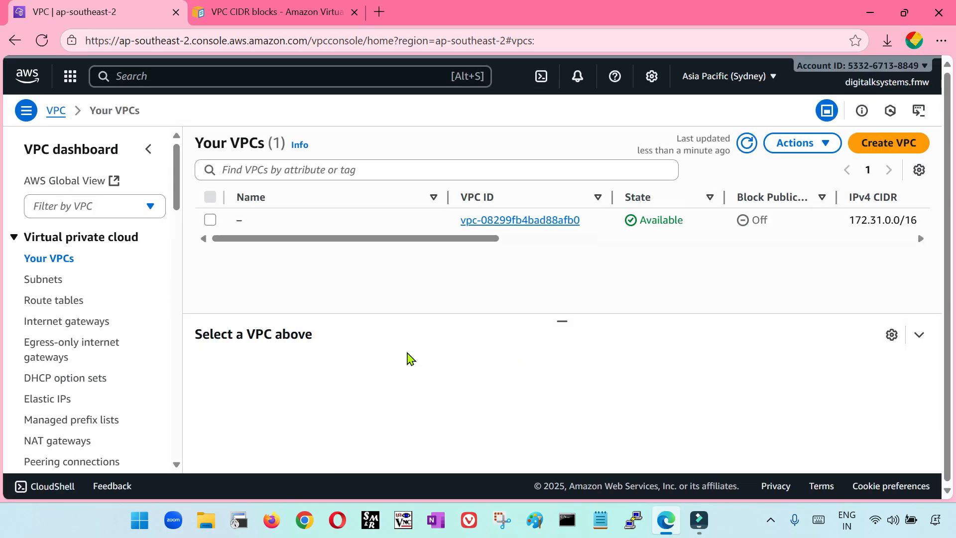
left_click(209, 220)
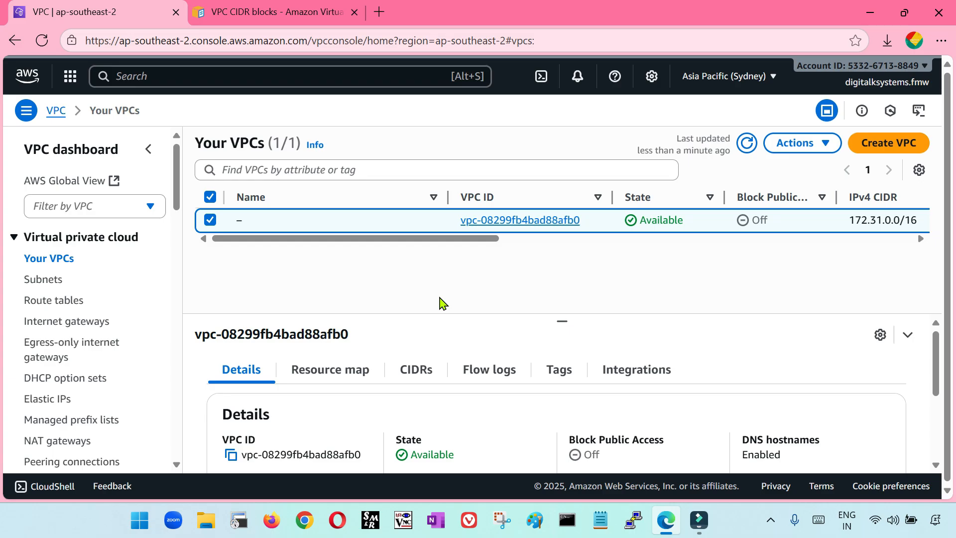
Open the list of subnets and check the region choice, picking Sydney (ap-southeast-2) again.
left_click(44, 281)
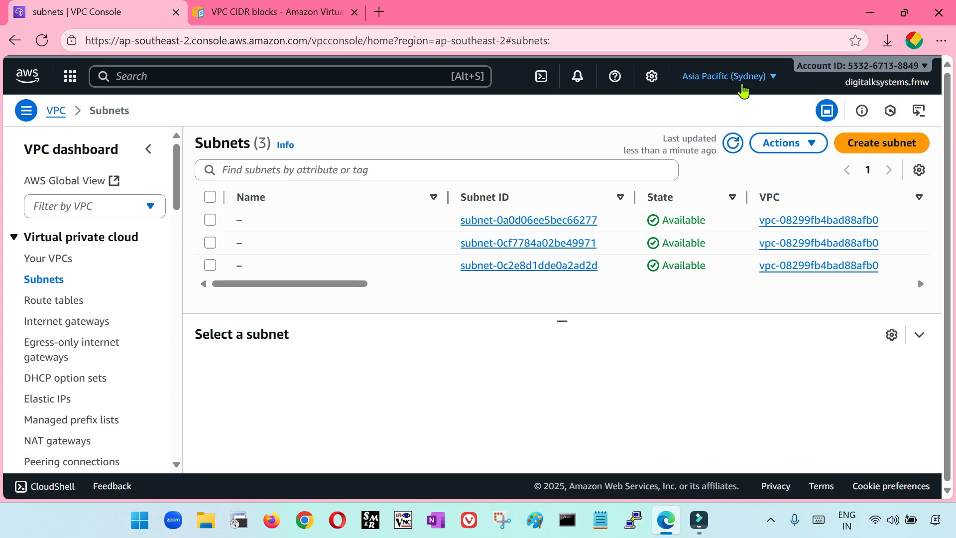
left_click(743, 80)
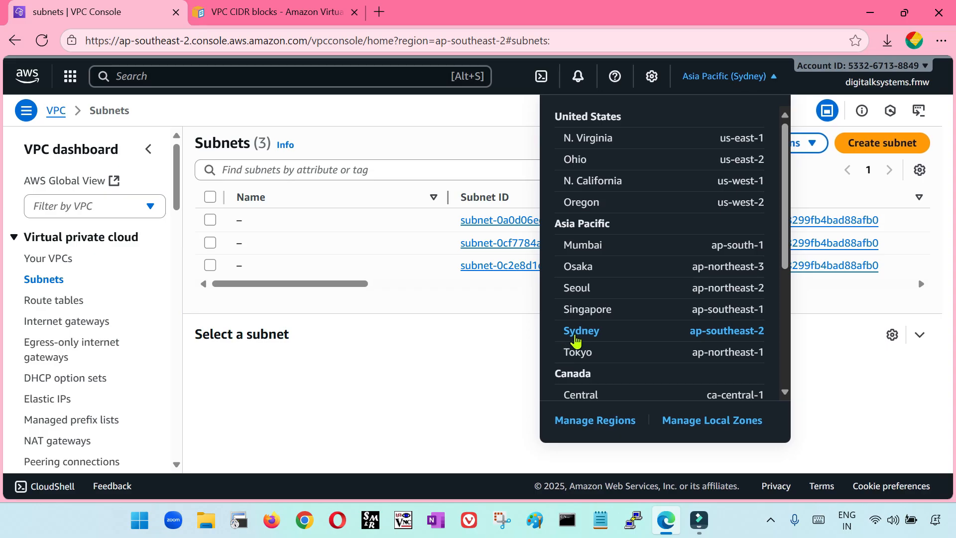
left_click(576, 334)
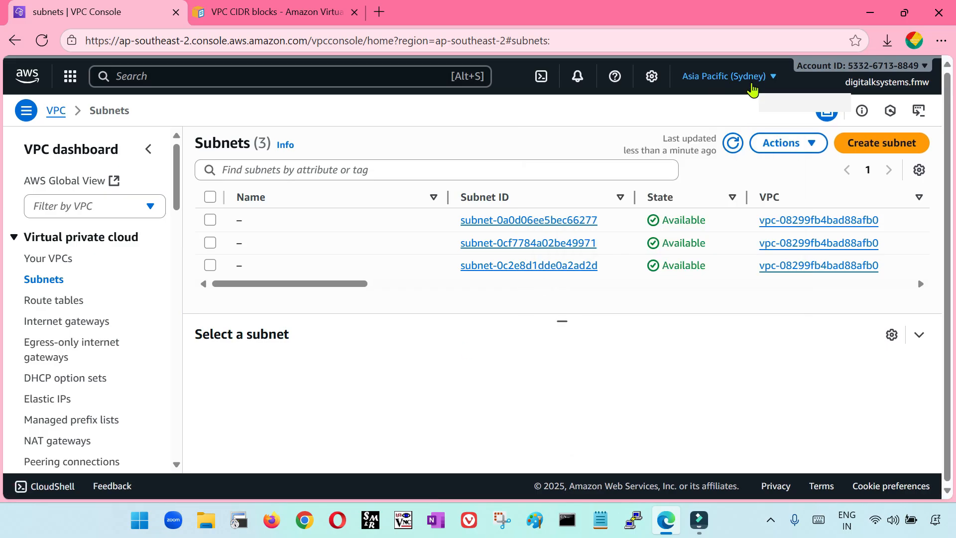
left_click(758, 86)
left_click(758, 86)
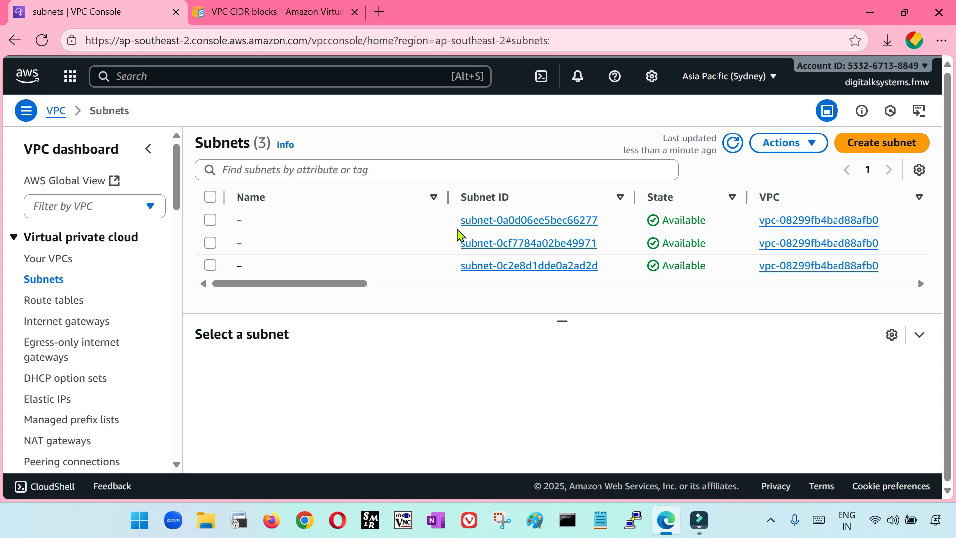
Select all subnets in the list and clear the selection, comparing the subnets with the list of VPCs.
left_click(211, 220)
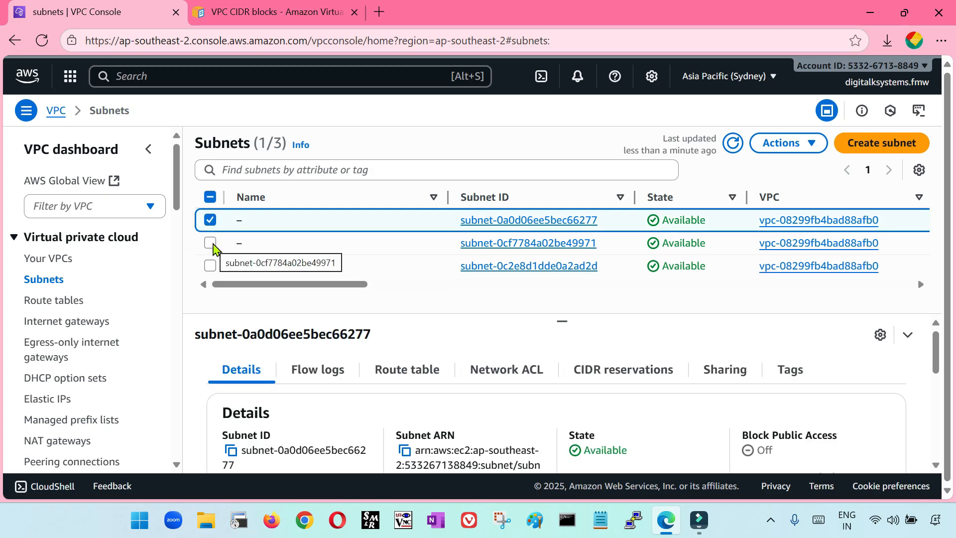
left_click(211, 242)
left_click(210, 265)
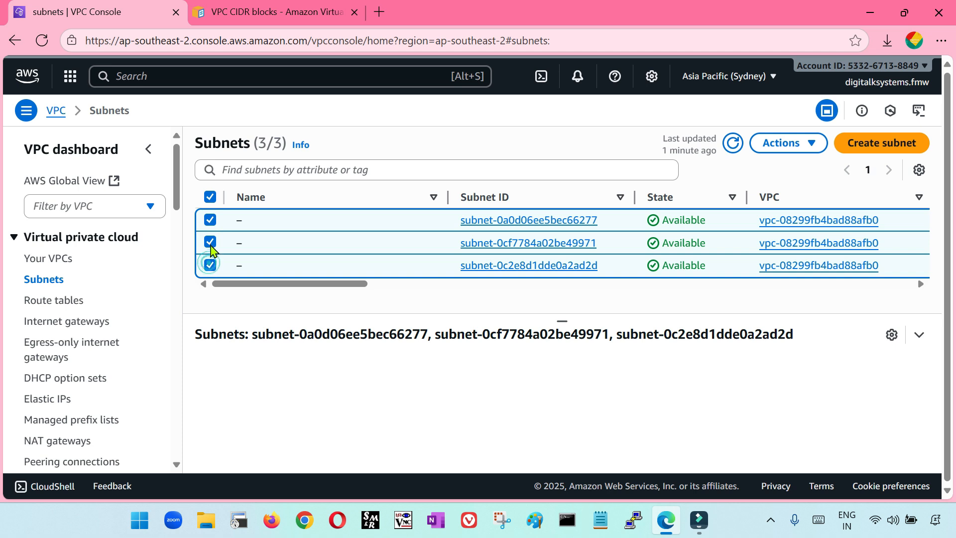
left_click(210, 242)
left_click(210, 267)
left_click(210, 221)
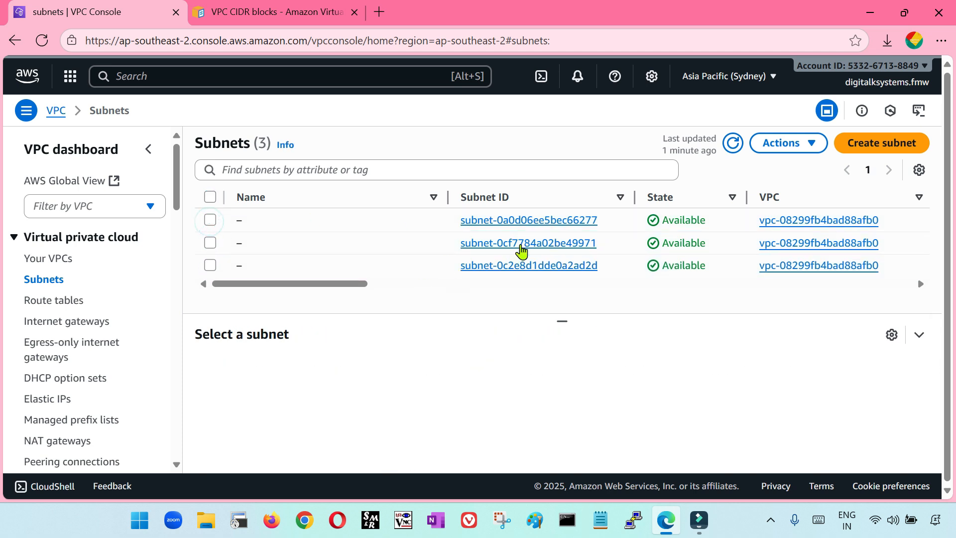
left_click_drag(337, 290, 292, 291)
left_click(58, 258)
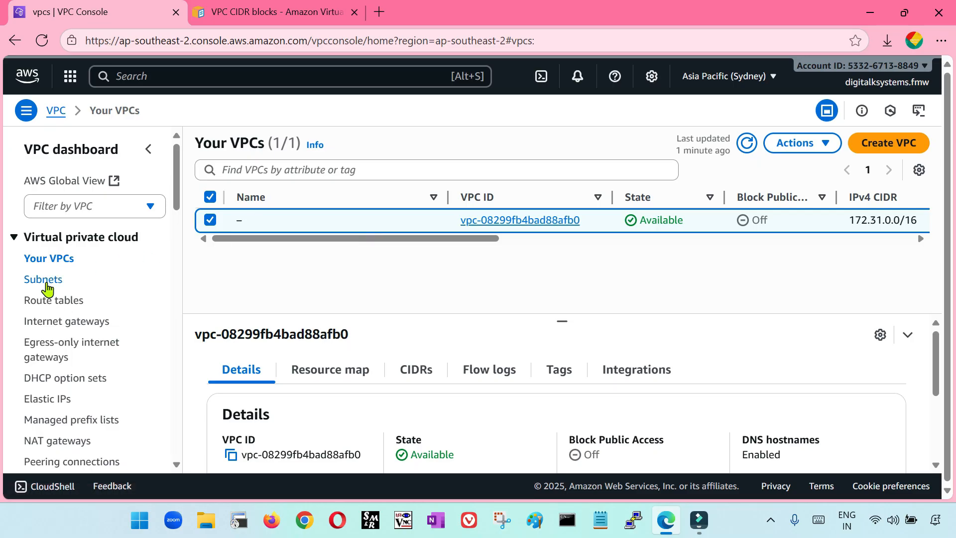
left_click(46, 281)
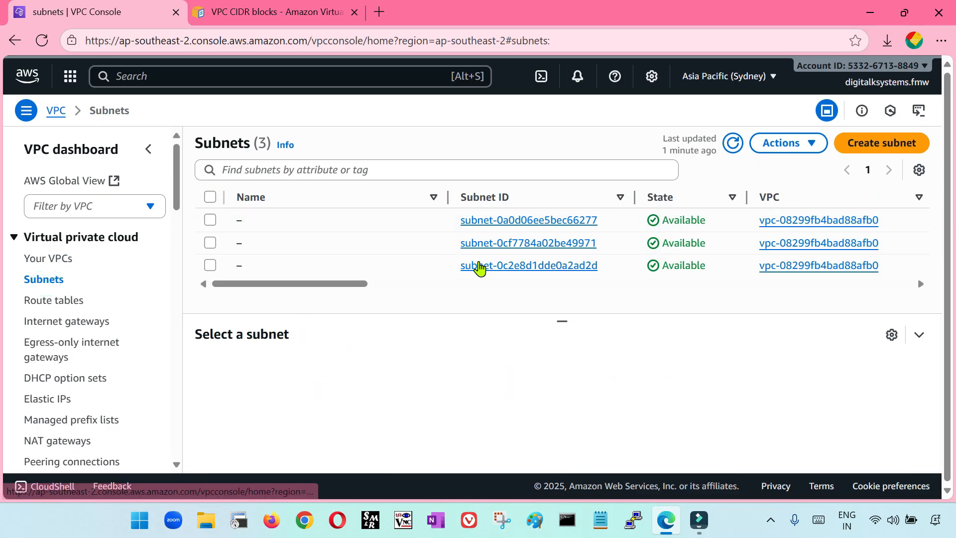
Open the route tables, select the main route table and examine its subnet associations.
left_click(54, 302)
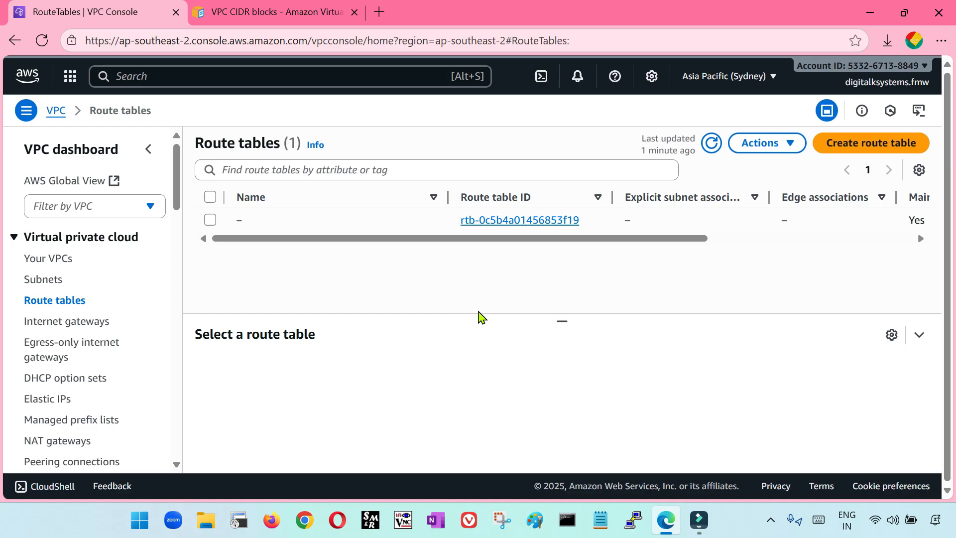
left_click(209, 221)
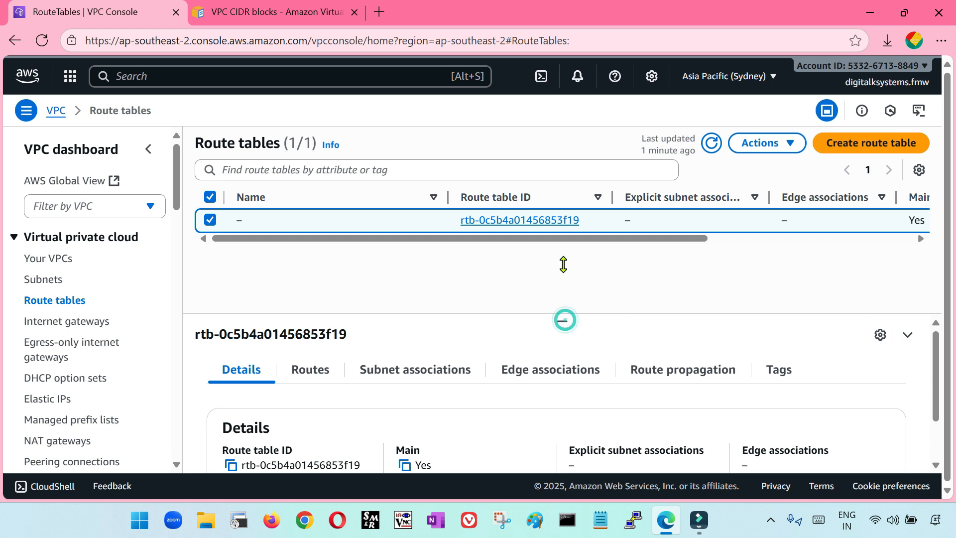
scroll(327, 384, "down", 3)
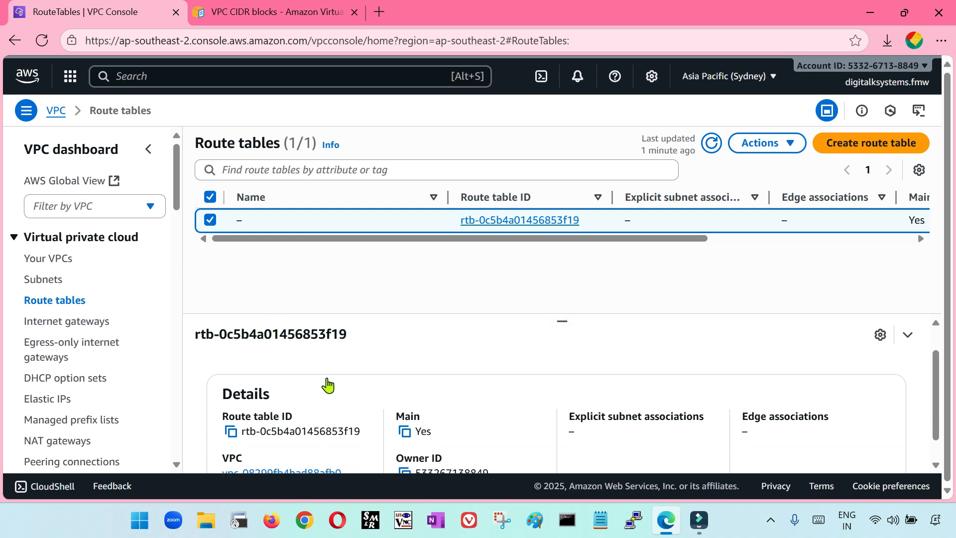
scroll(326, 384, "up", 3)
left_click(405, 370)
scroll(505, 413, "down", 5)
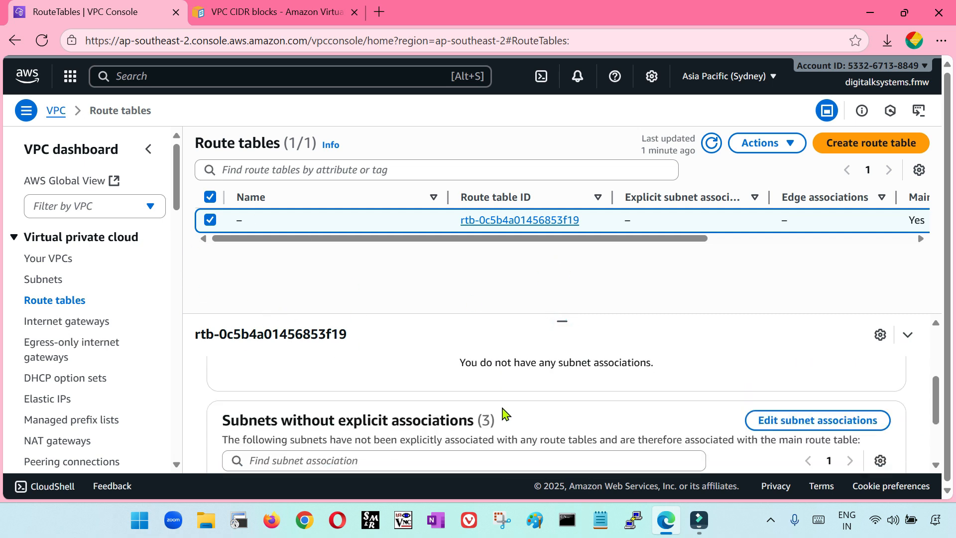
scroll(489, 427, "up", 3)
scroll(446, 365, "down", 3)
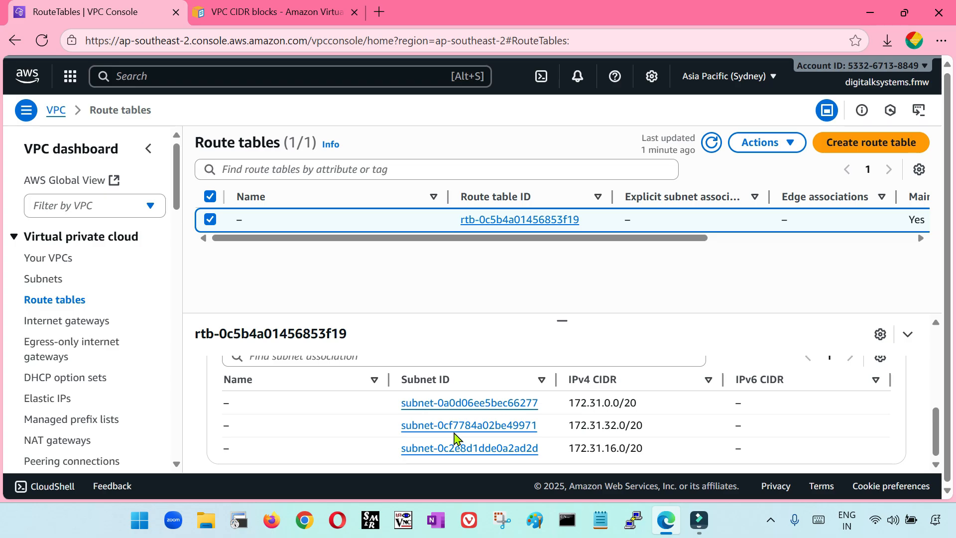
Examine the main route table's routes and their targets, and deselect the table when finished.
scroll(454, 438, "up", 3)
left_click(307, 372)
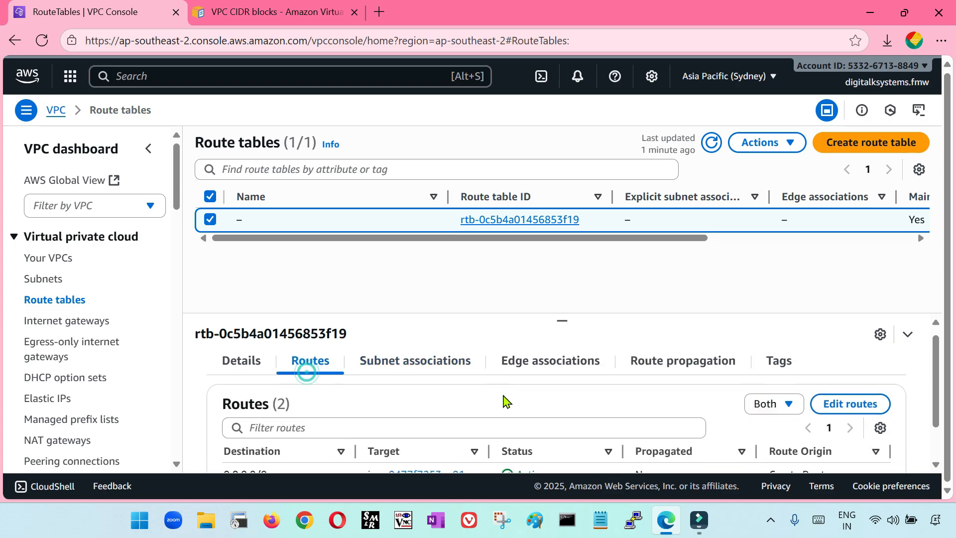
scroll(506, 401, "down", 1)
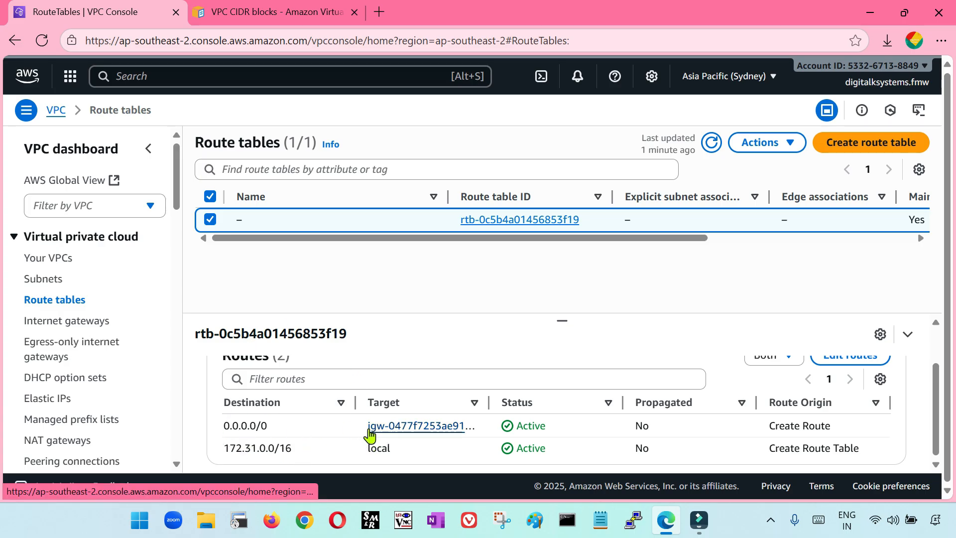
scroll(421, 422, "up", 2)
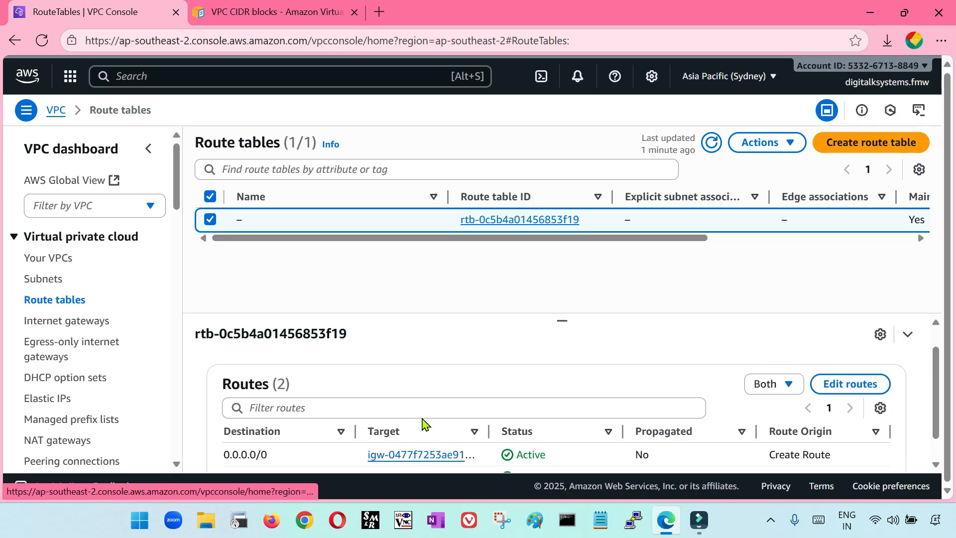
scroll(420, 422, "down", 2)
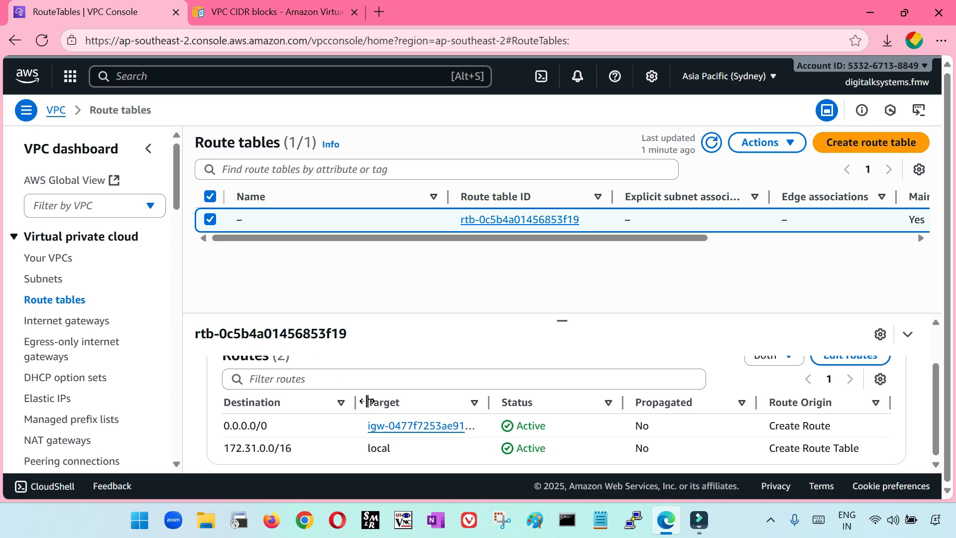
left_click(214, 222)
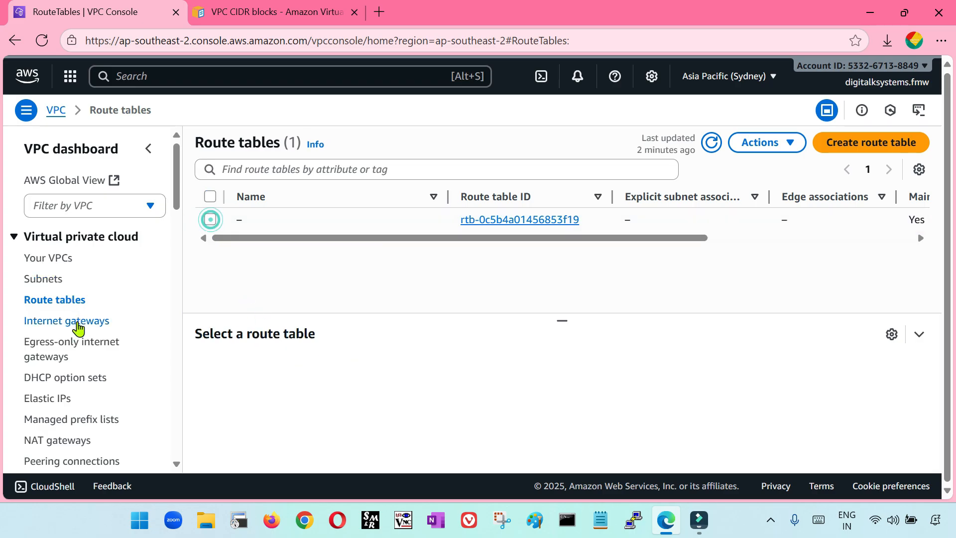
View the list of internet gateways and examine the subnet associations of the default network ACL.
left_click(78, 325)
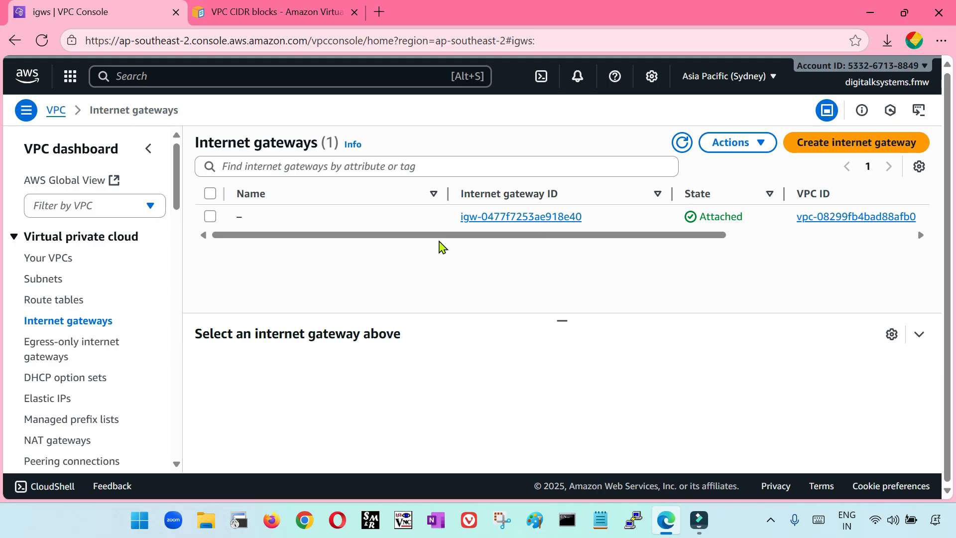
scroll(56, 363, "down", 3)
scroll(56, 362, "down", 1)
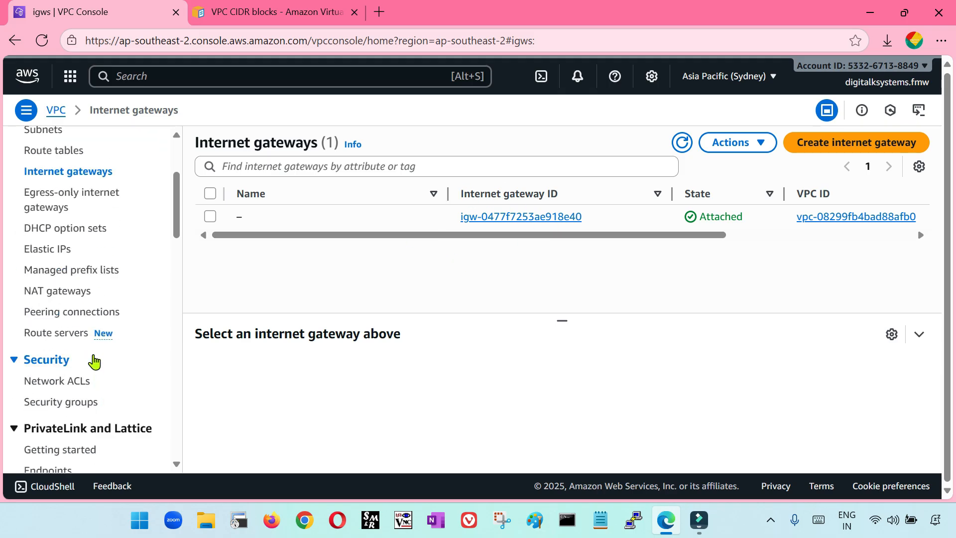
scroll(74, 344, "down", 2)
left_click(63, 311)
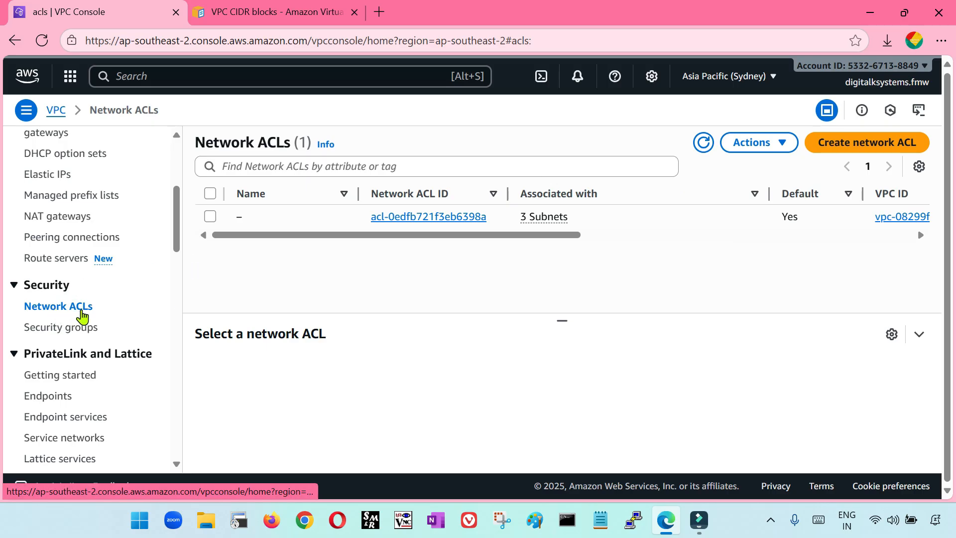
left_click(210, 216)
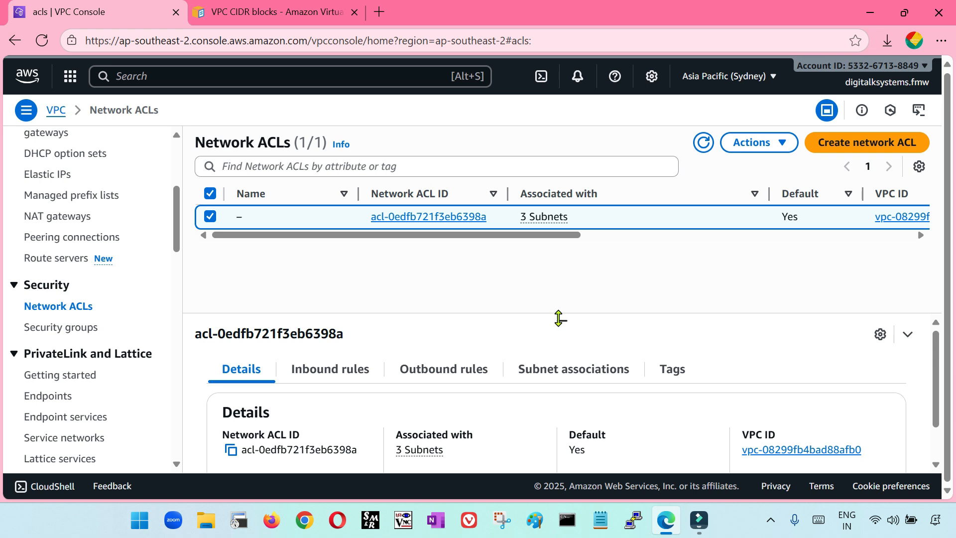
left_click(562, 371)
scroll(543, 403, "down", 2)
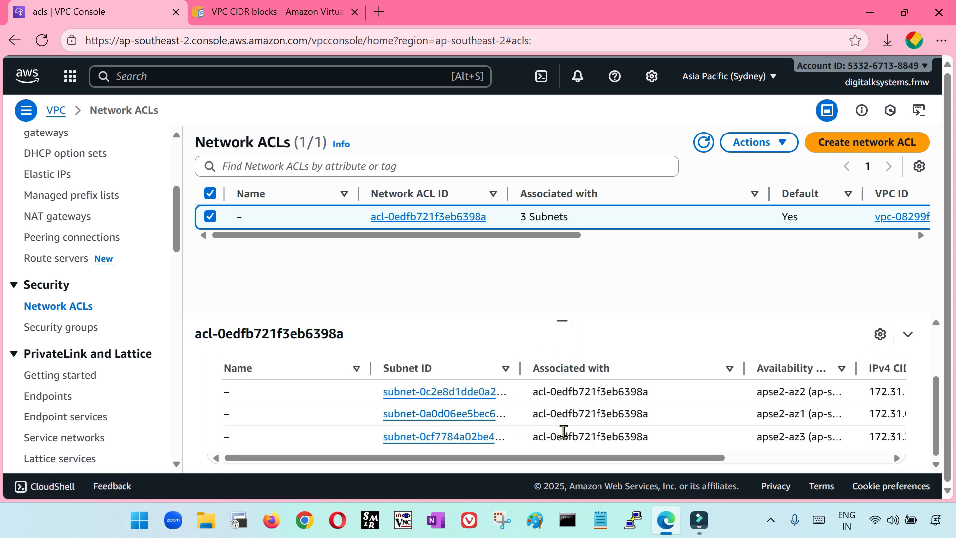
Open the security groups, examine the details of the default security group and clear its selection.
left_click(130, 327)
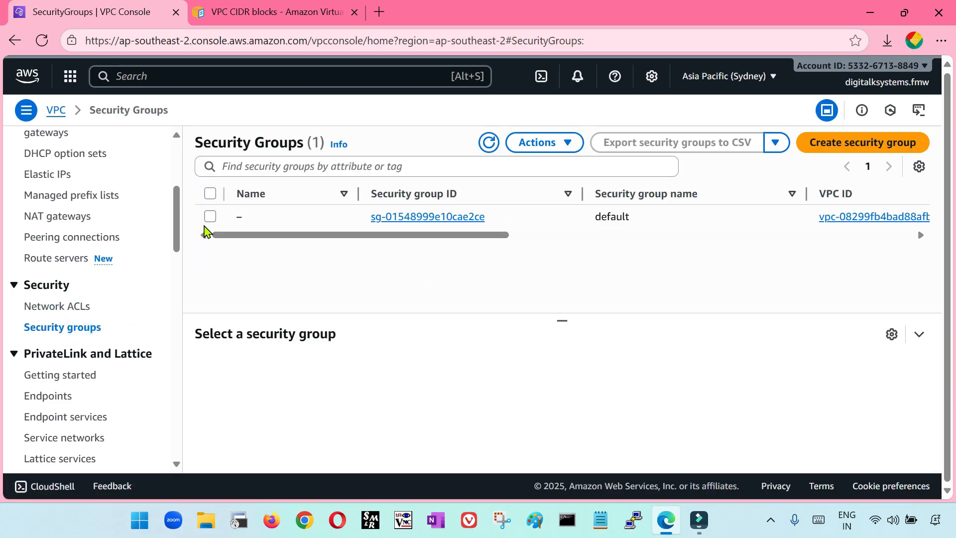
left_click(210, 216)
left_click_drag(562, 319, 559, 260)
scroll(489, 419, "down", 2)
scroll(496, 430, "up", 2)
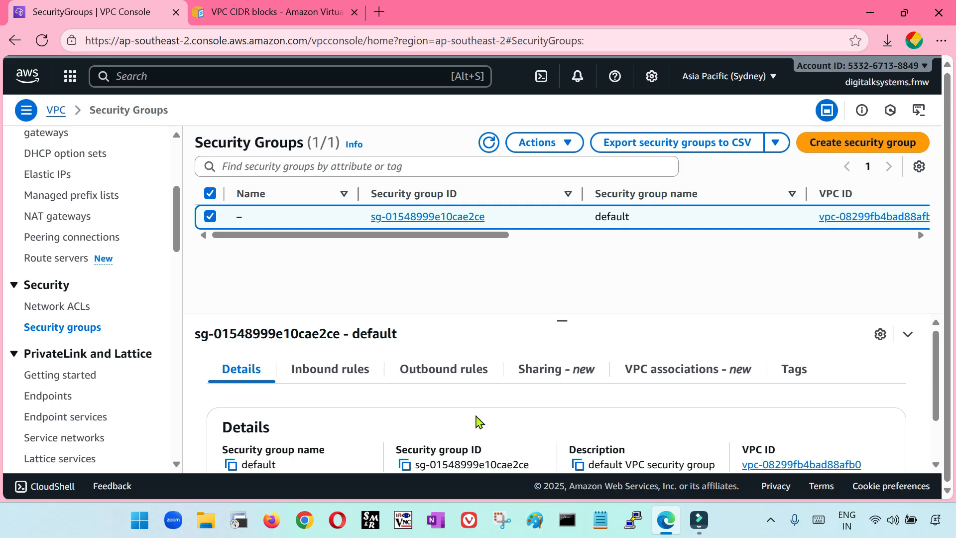
left_click_drag(557, 322, 559, 298)
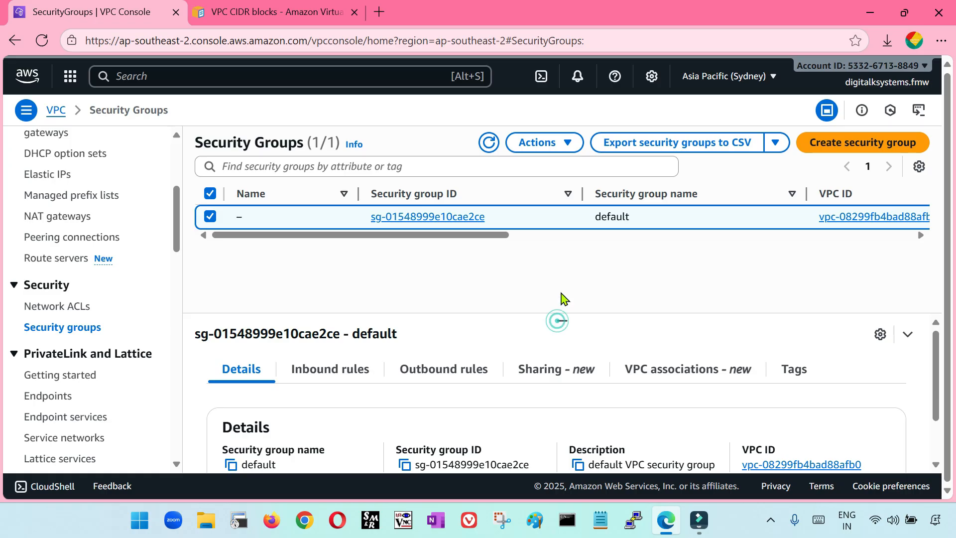
left_click(210, 216)
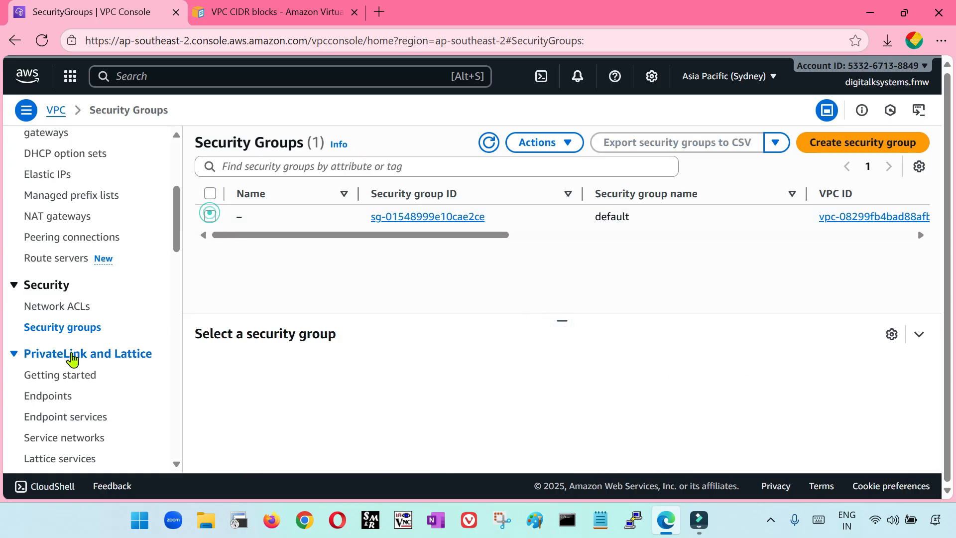
scroll(128, 355, "up", 3)
scroll(128, 356, "up", 2)
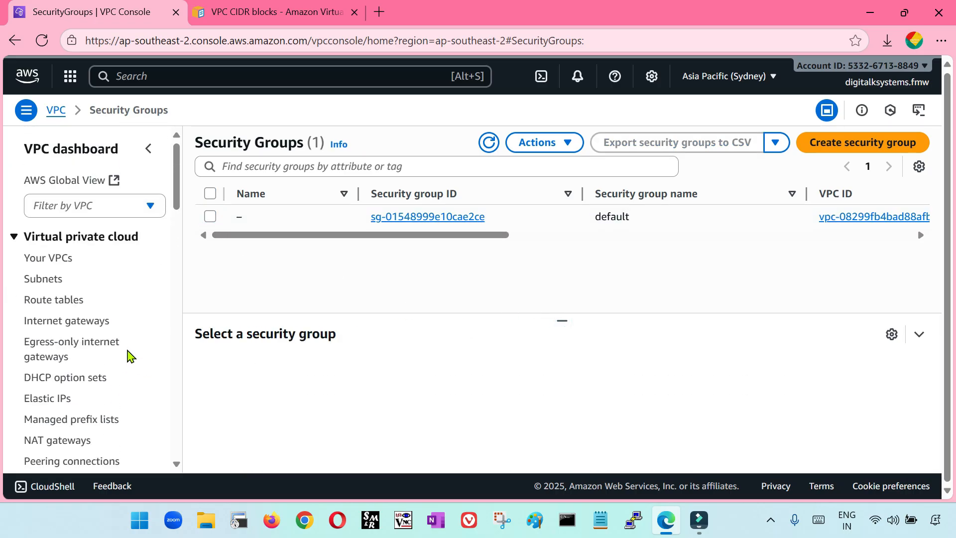
Revisit the lists of VPCs, subnets, route tables, internet gateways, NAT gateways, network ACLs and security groups for the Sydney region.
left_click(59, 259)
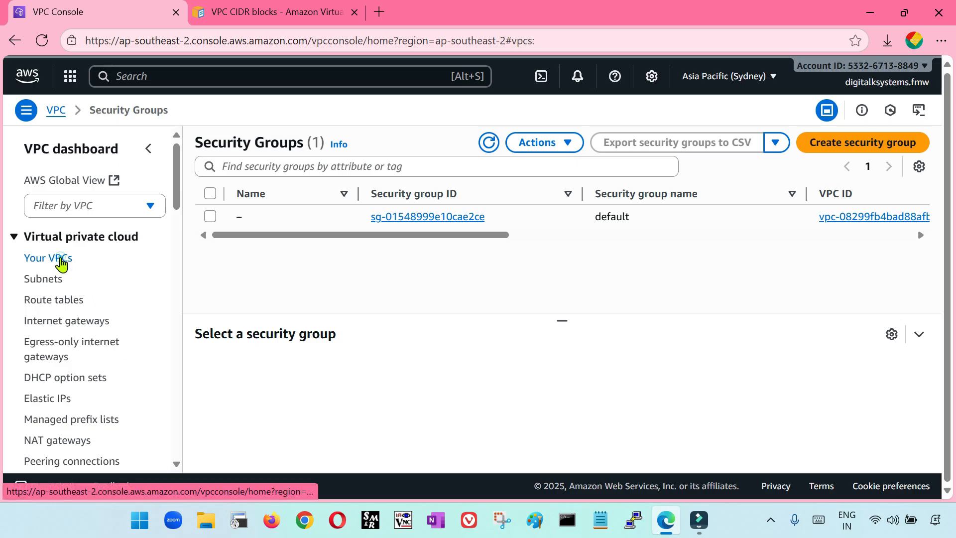
left_click(54, 280)
left_click(62, 300)
scroll(65, 326, "down", 3)
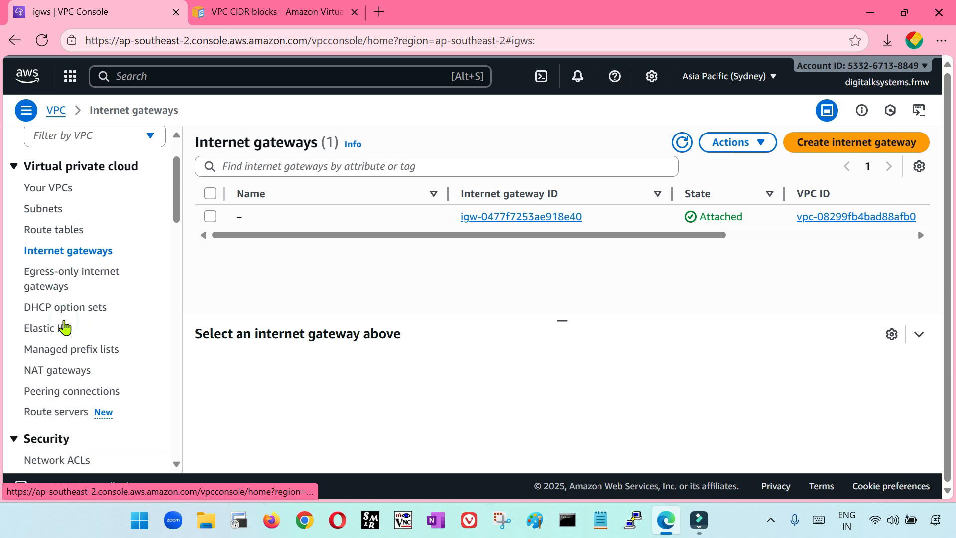
left_click(59, 294)
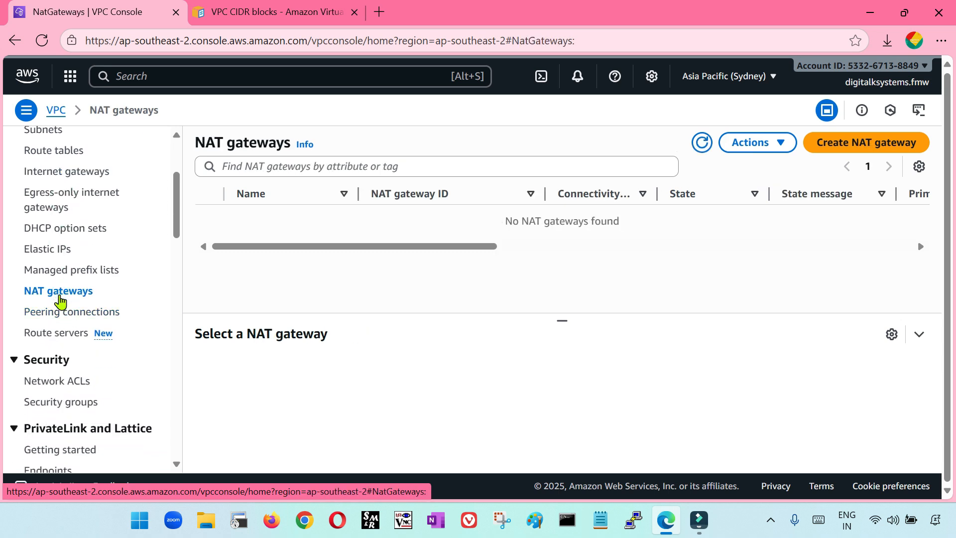
scroll(61, 324, "down", 3)
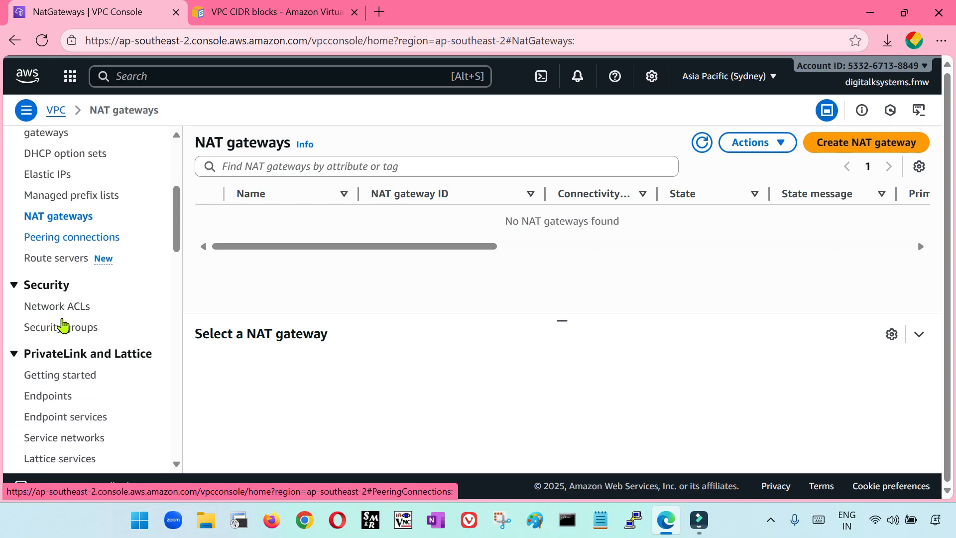
left_click(66, 307)
left_click(75, 329)
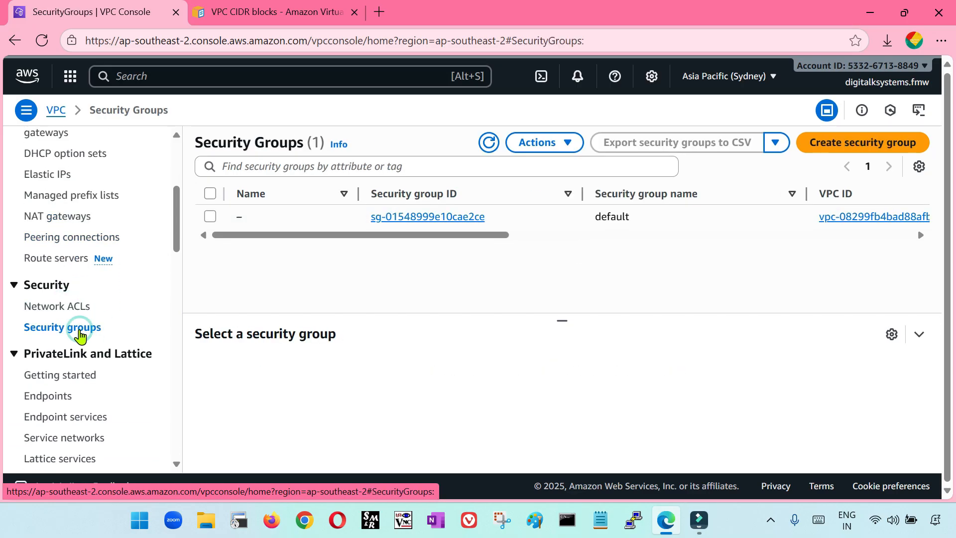
scroll(75, 319, "up", 3)
scroll(74, 319, "up", 3)
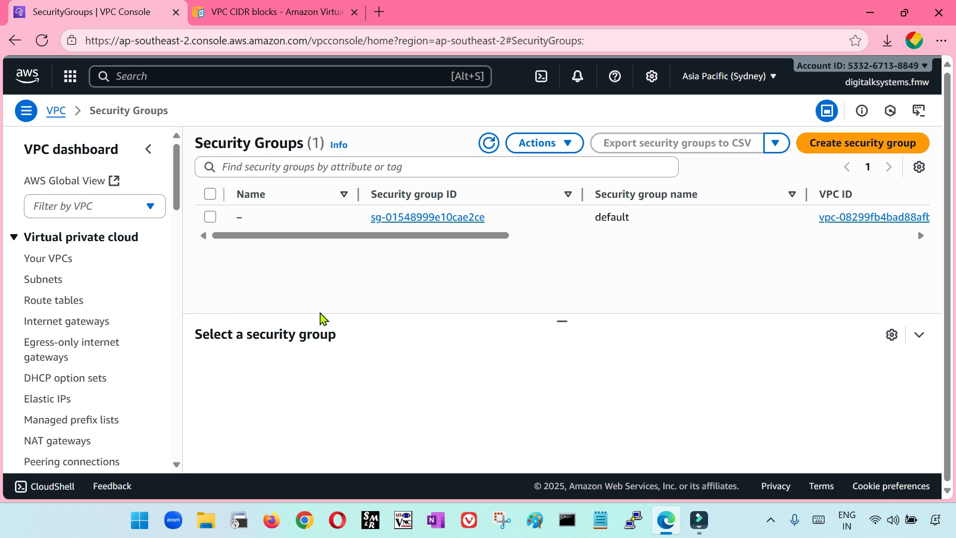
Start creating a new VPC from the VPC dashboard and check the selected region, keeping Asia Pacific (Sydney).
left_click(55, 112)
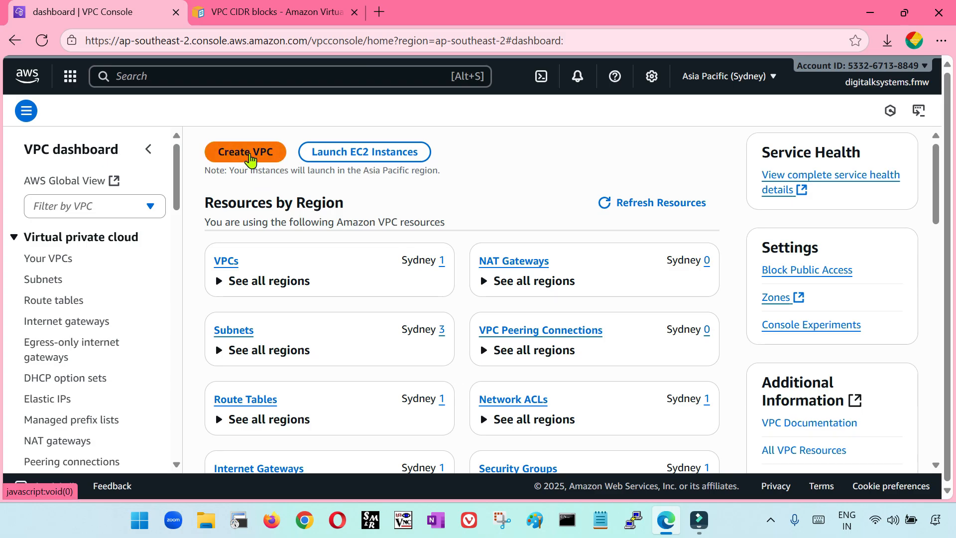
left_click(250, 159)
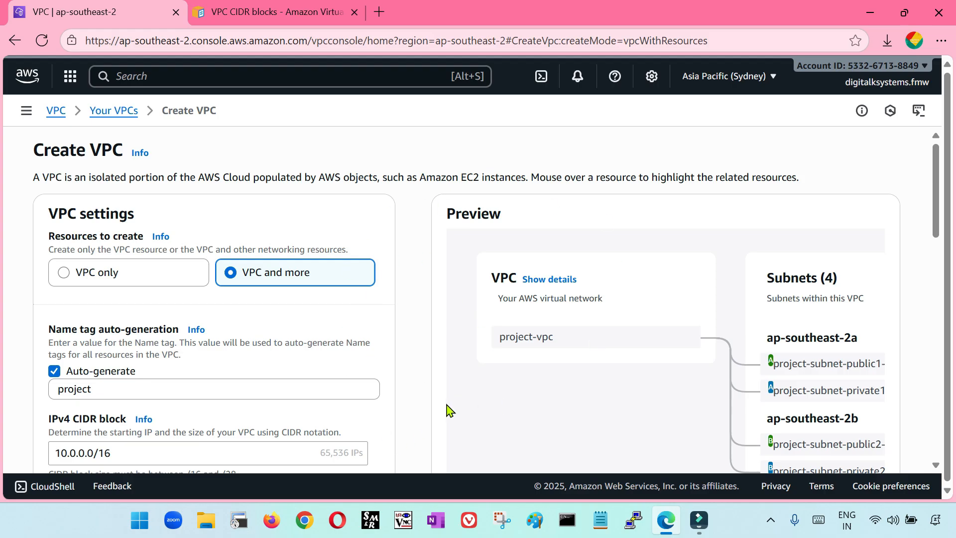
left_click(754, 82)
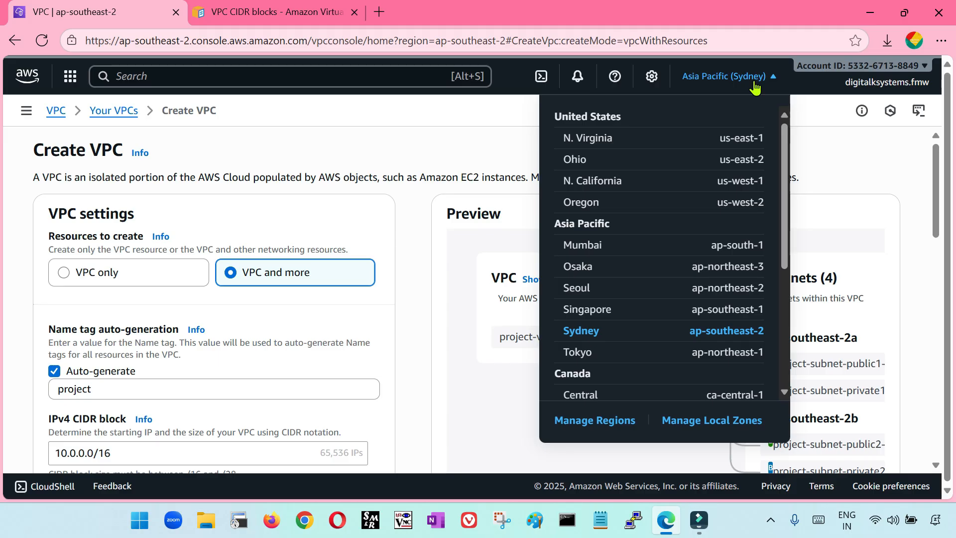
left_click(755, 80)
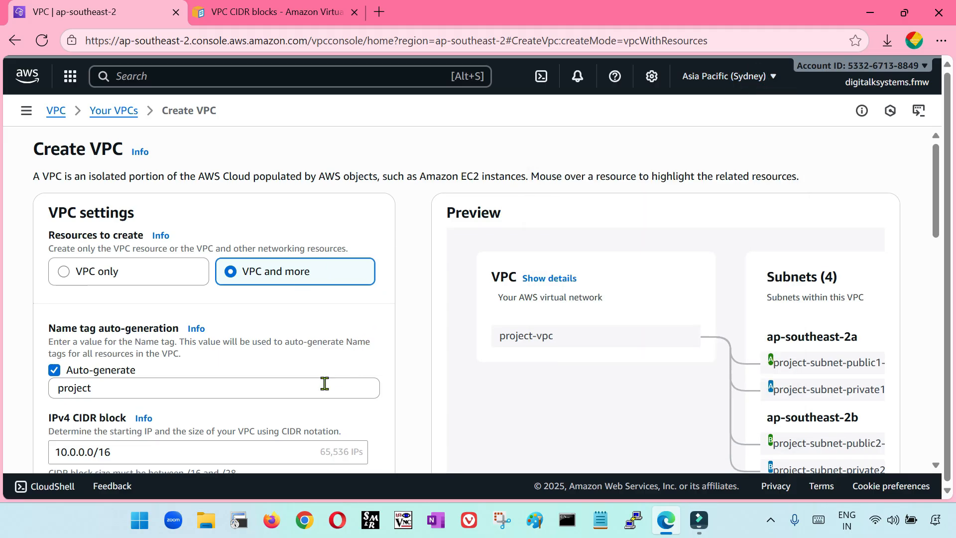
Limit the resources to create to VPC only and set the name tag to DemoVPC1.
scroll(325, 383, "down", 2)
left_click(62, 199)
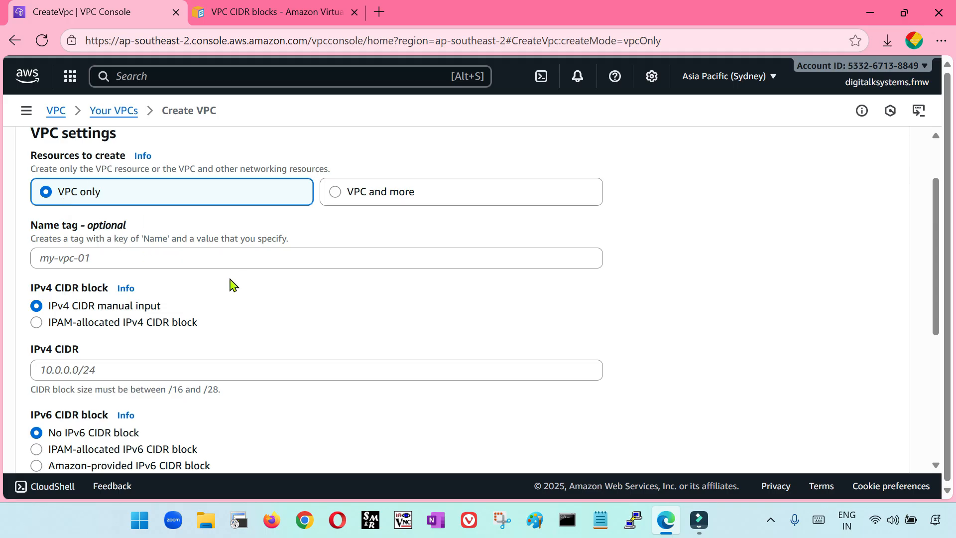
left_click(85, 259)
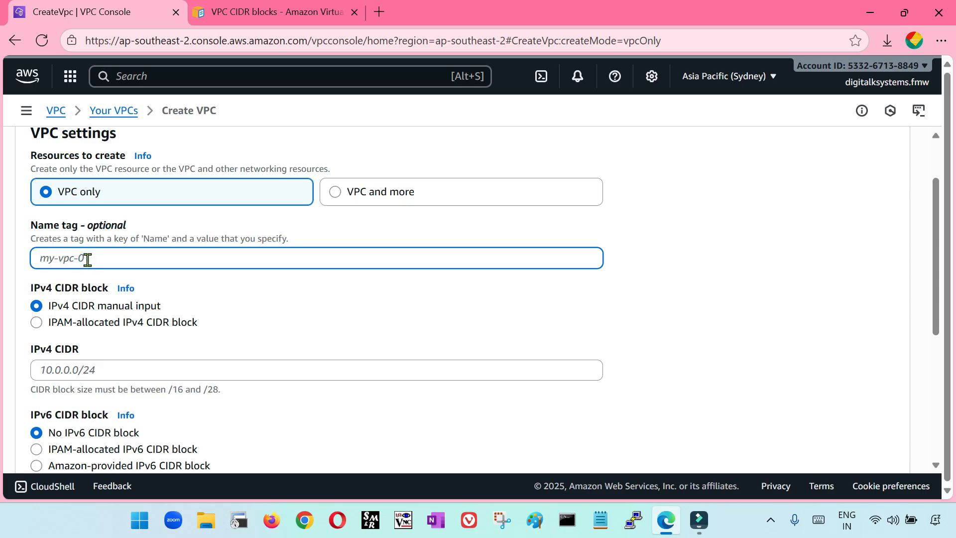
type("DemoVPC1")
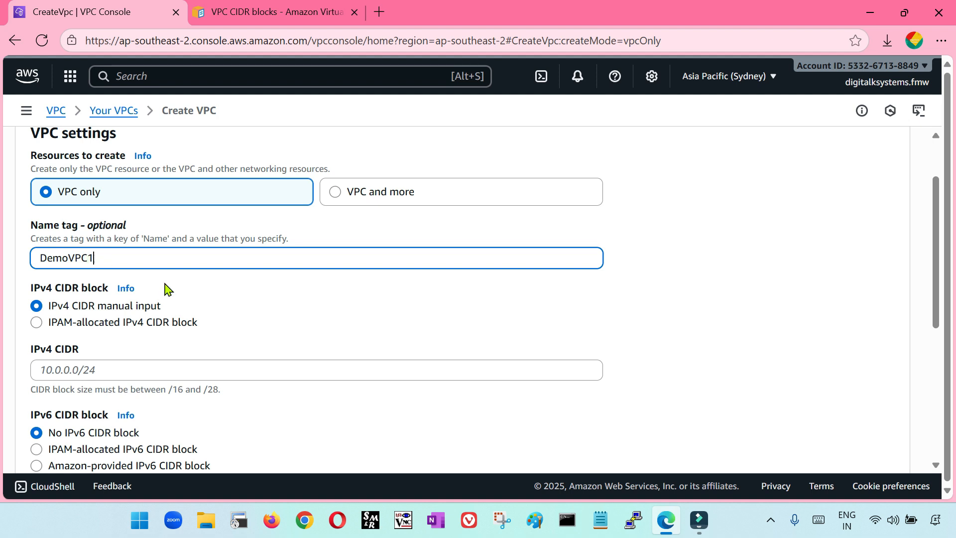
left_click(650, 334)
scroll(428, 335, "down", 2)
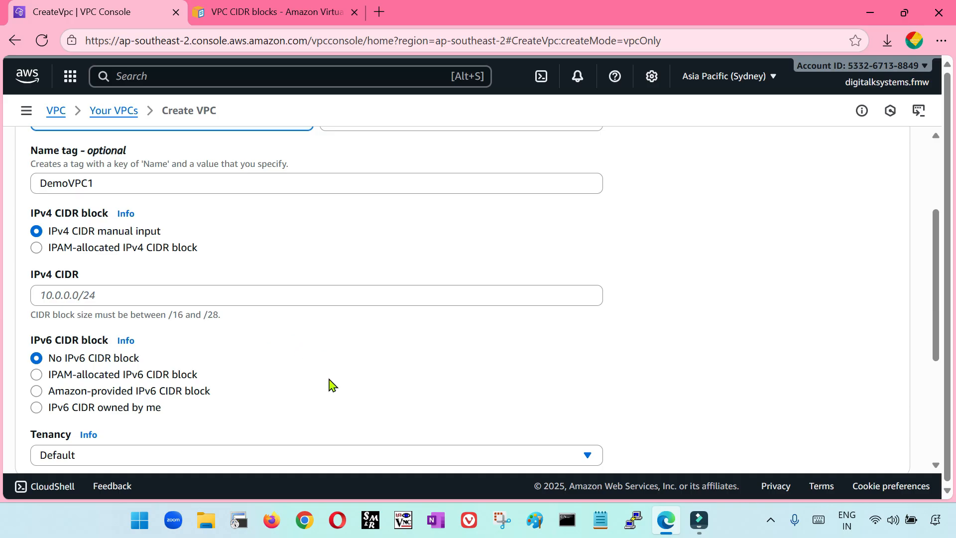
Switch to the VPC CIDR blocks documentation and examine the table of RFC 1918 ranges and example CIDR blocks.
key("ctrl+Tab")
scroll(397, 371, "up", 2)
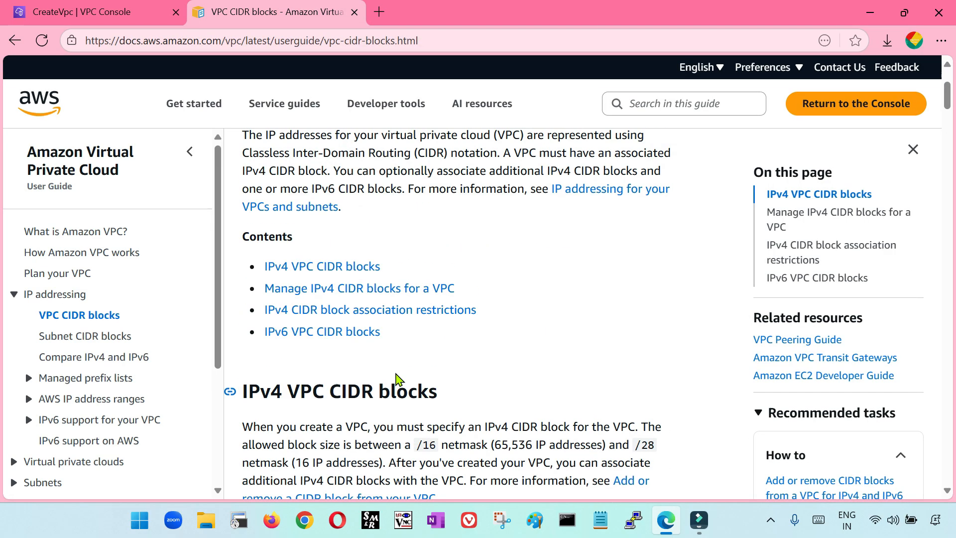
scroll(401, 378, "down", 5)
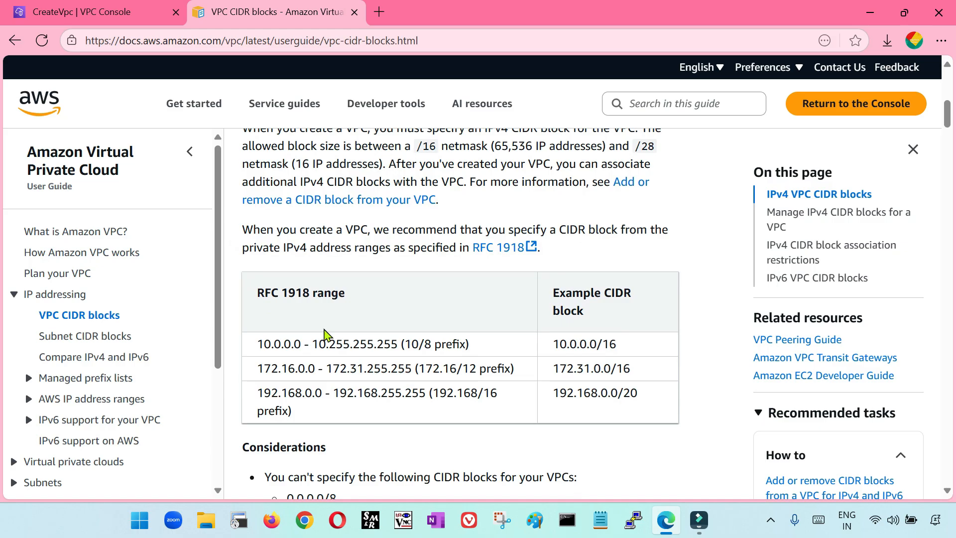
left_click_drag(258, 343, 646, 399)
left_click(583, 438)
left_click_drag(256, 294, 311, 294)
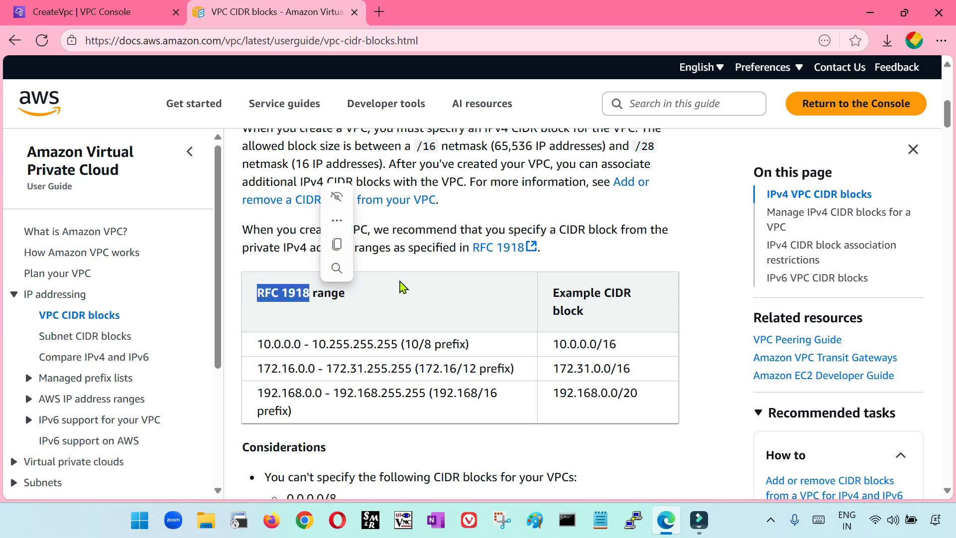
left_click(403, 287)
Open the linked RFC 1918 document and examine the reserved address blocks under Private Address Space.
left_click(530, 248)
left_click(302, 7)
left_click(455, 11)
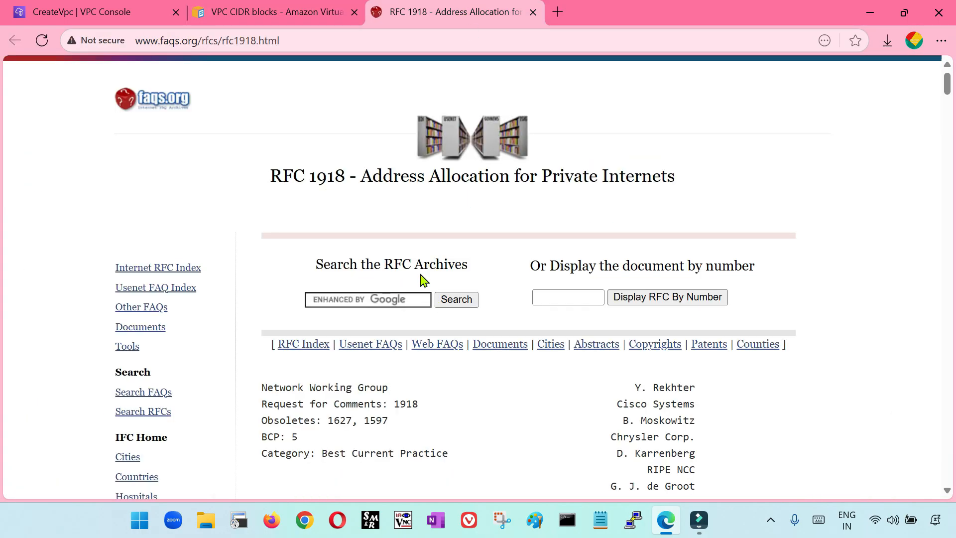
scroll(479, 385, "down", 20)
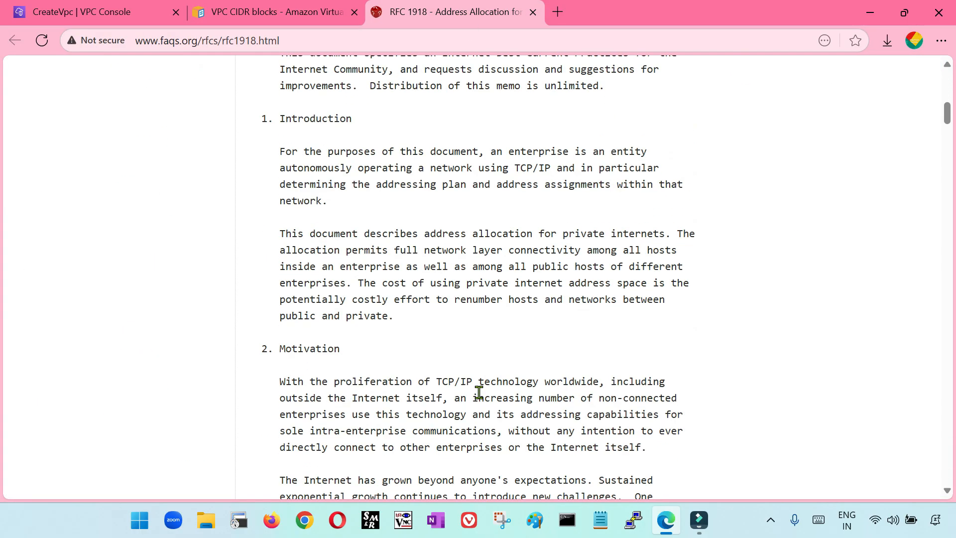
scroll(476, 395, "down", 18)
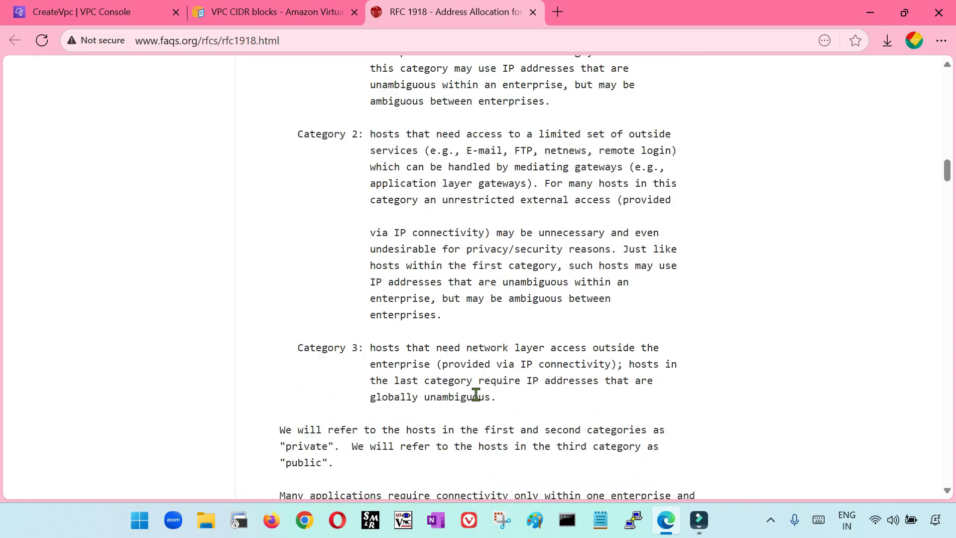
scroll(476, 394, "down", 14)
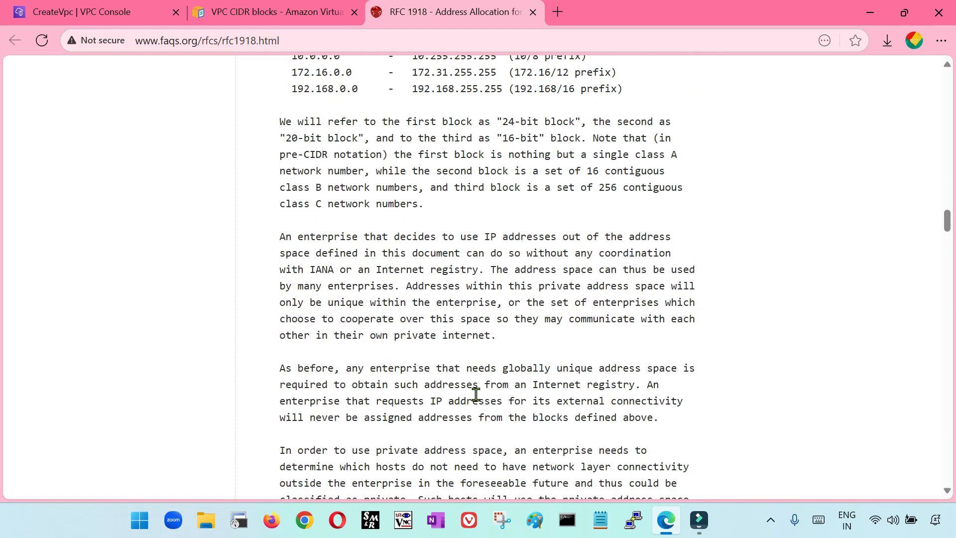
scroll(476, 395, "up", 4)
left_click_drag(293, 206, 647, 243)
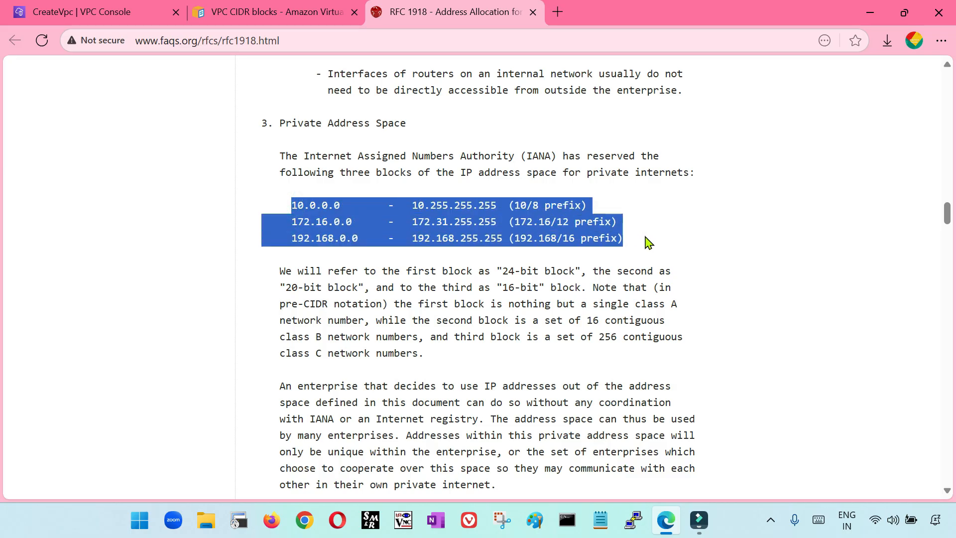
Return to the VPC CIDR blocks documentation and review the RFC 1918 ranges alongside their example CIDR blocks.
left_click(294, 15)
scroll(341, 341, "down", 1)
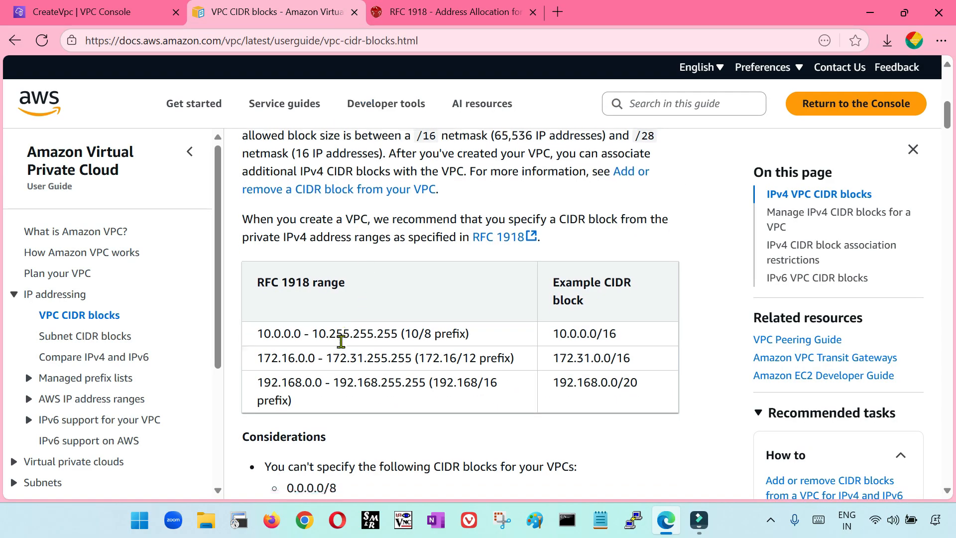
scroll(341, 341, "down", 1)
left_click_drag(259, 220, 644, 326)
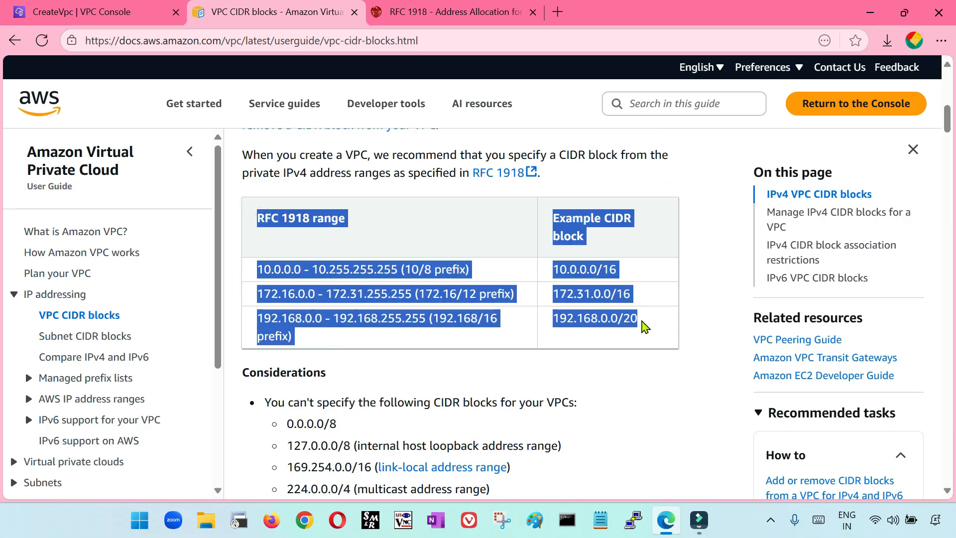
left_click(316, 319)
left_click_drag(258, 269, 649, 332)
left_click(289, 274)
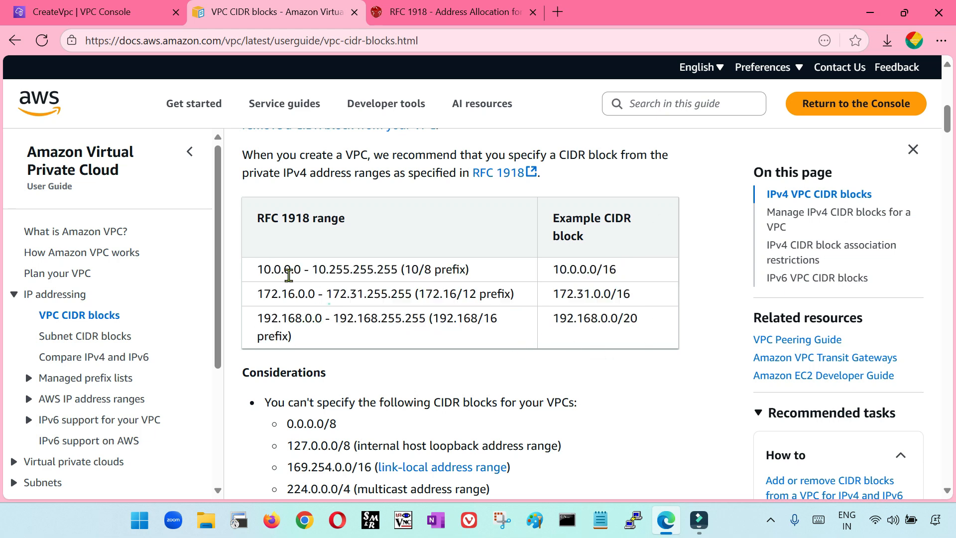
left_click_drag(259, 269, 365, 343)
left_click_drag(260, 270, 323, 344)
Return to the VPC creation form and set the IPv4 CIDR of DemoVPC1 to 10.0.0.0/24.
left_click(100, 9)
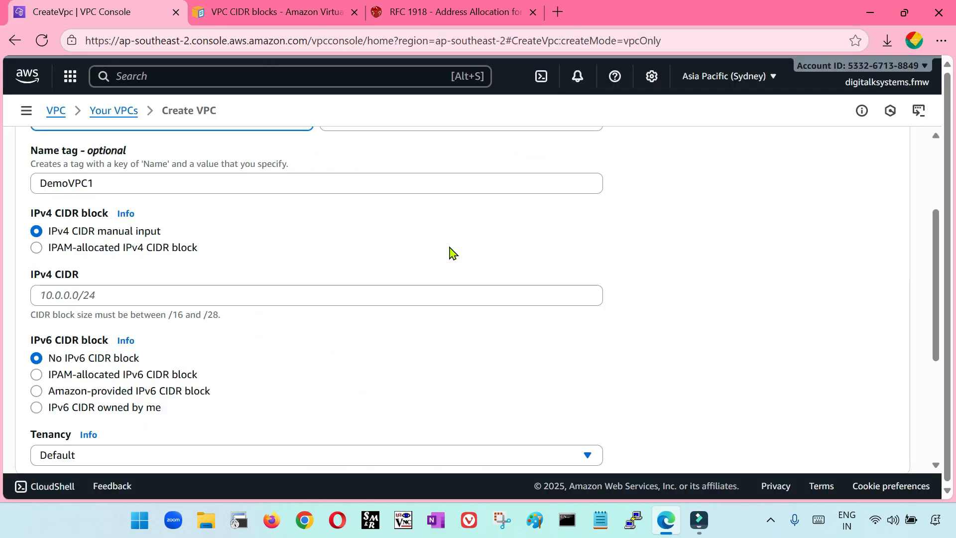
scroll(149, 303, "up", 1)
scroll(119, 286, "down", 1)
left_click(191, 301)
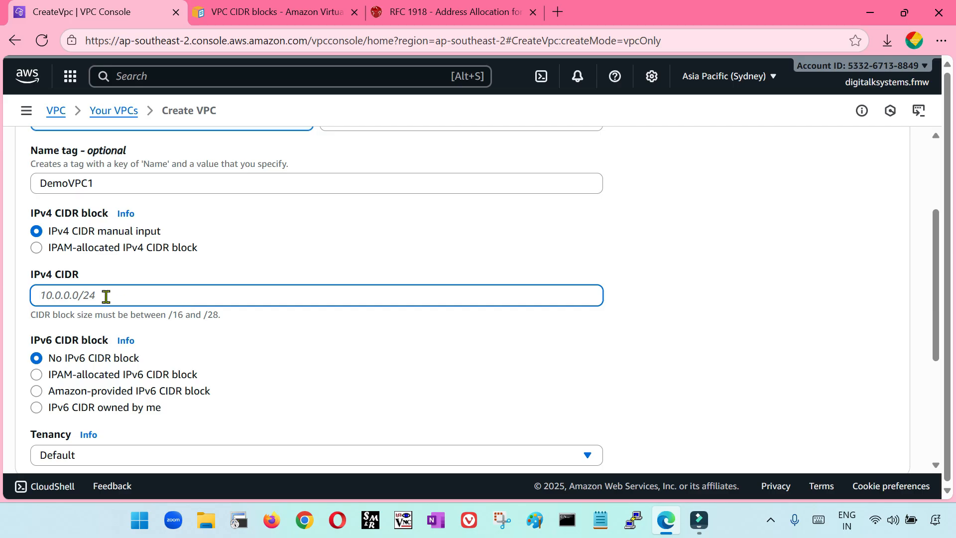
type("10")
left_click(690, 319)
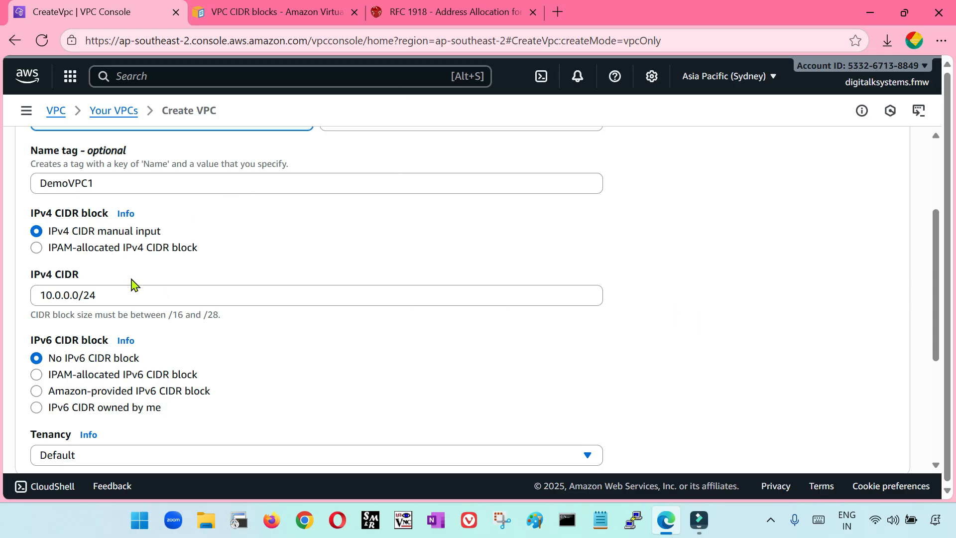
Check the entered IPv4 CIDR against each of the three private address ranges in the VPC CIDR blocks documentation.
triple_click(112, 298)
left_click(309, 20)
left_click(349, 330)
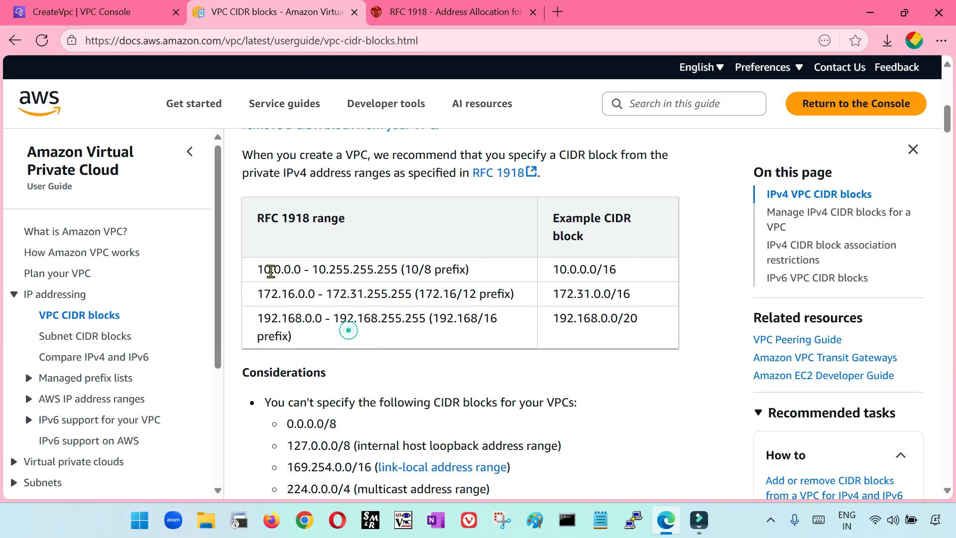
left_click_drag(257, 269, 469, 273)
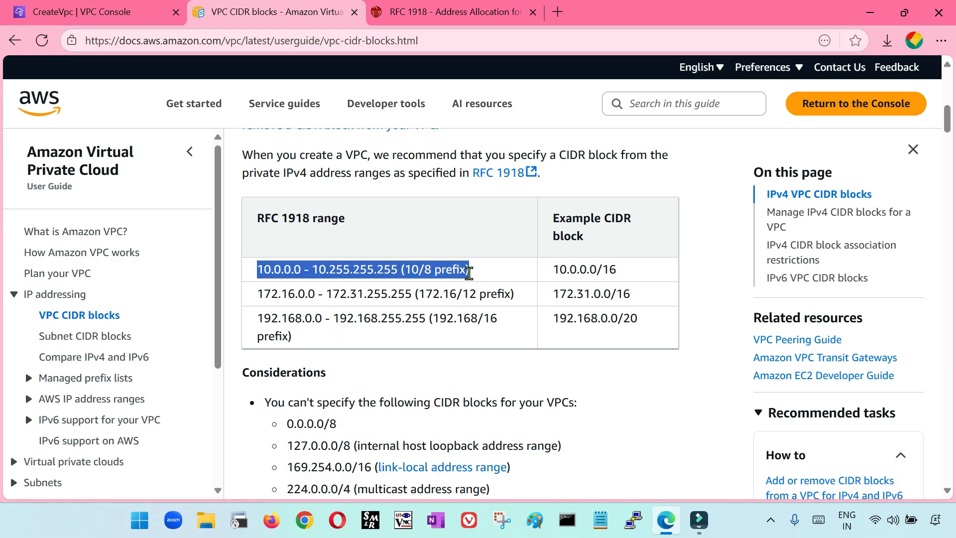
left_click_drag(258, 293, 520, 297)
left_click_drag(259, 317, 506, 320)
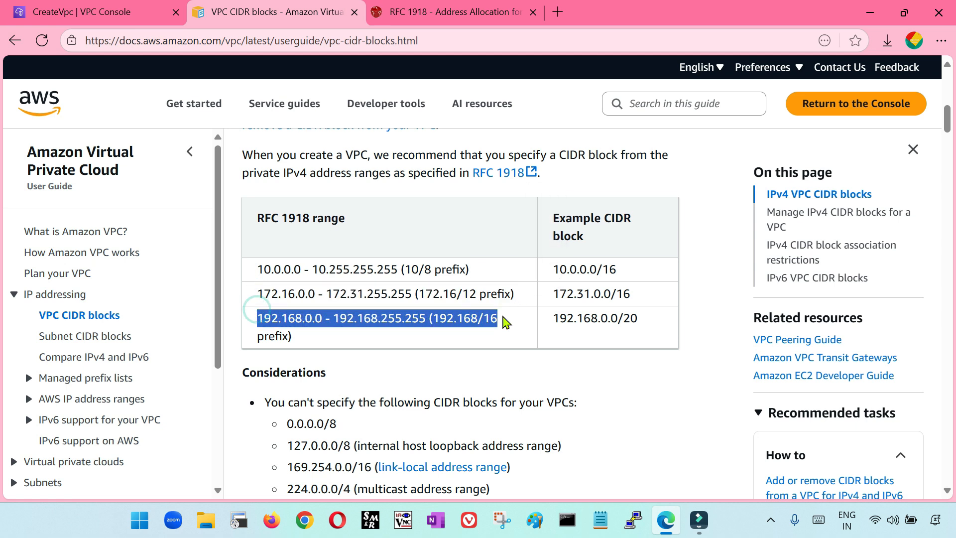
Return to the VPC creation form, review the tenancy options and keep the tenancy at Default.
left_click(110, 12)
scroll(347, 334, "down", 1)
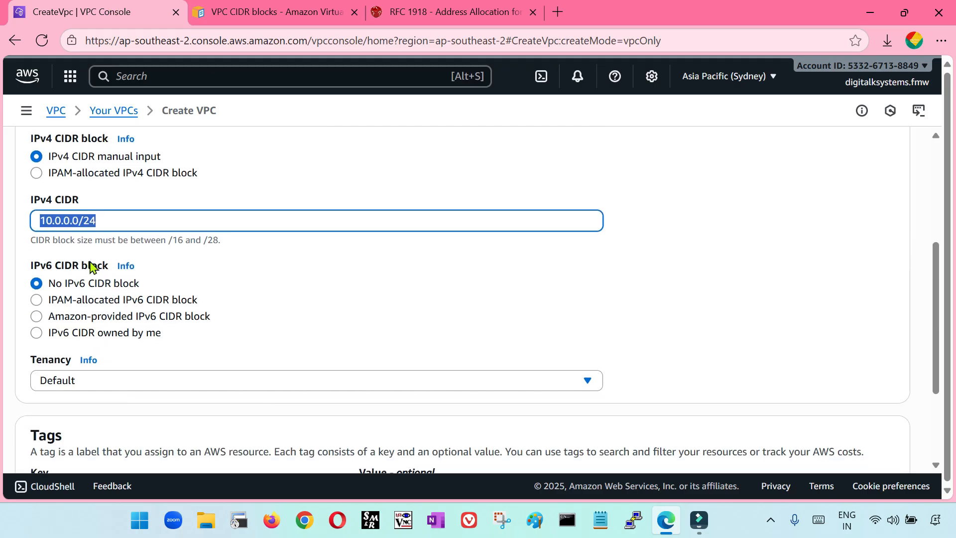
left_click(132, 205)
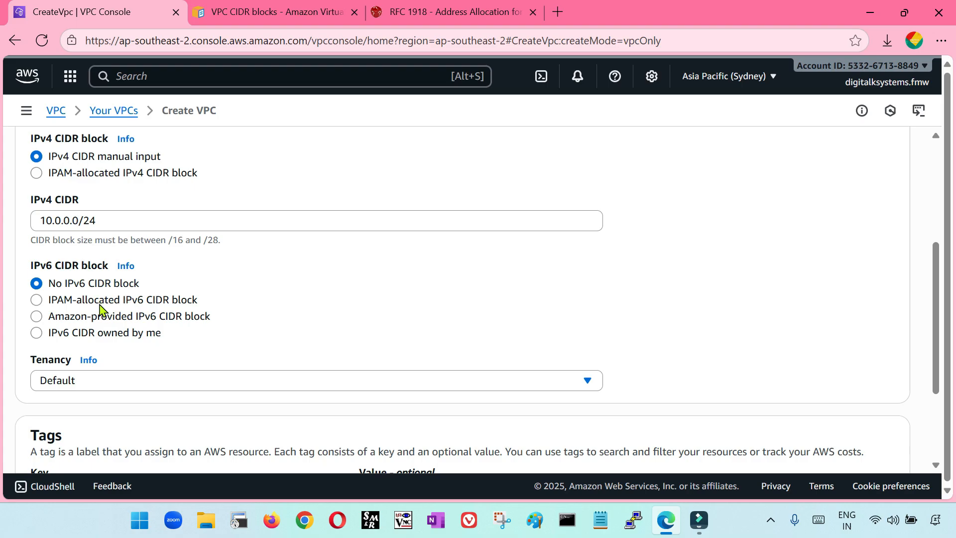
scroll(111, 209, "down", 3)
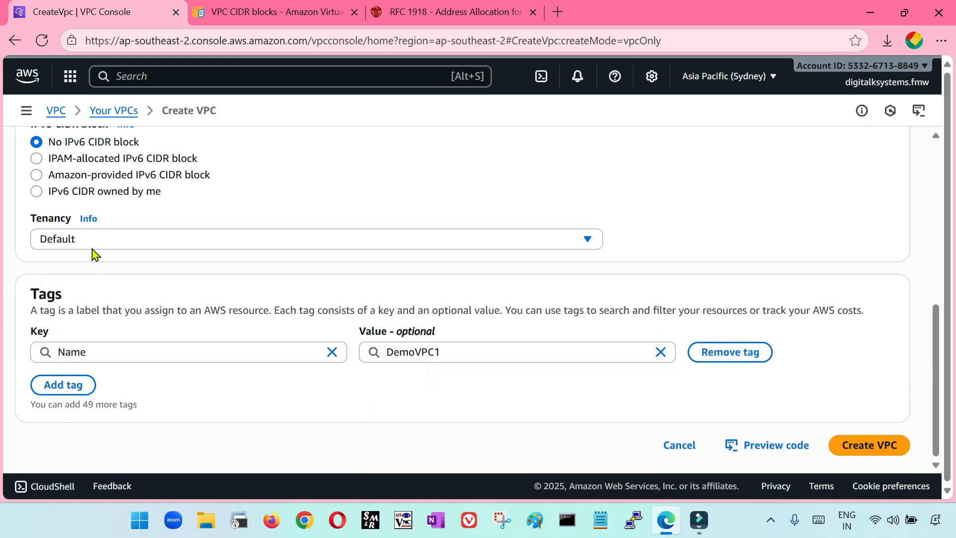
left_click(92, 239)
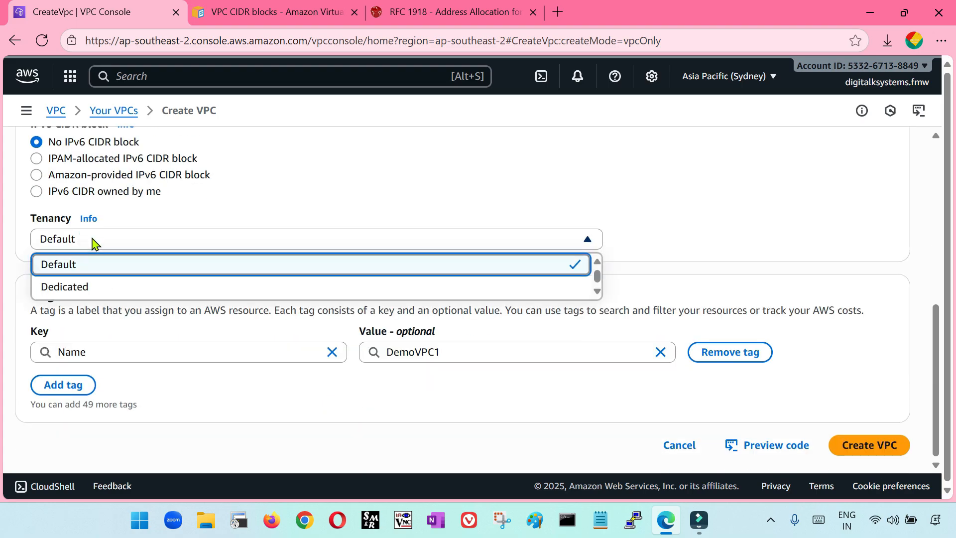
left_click(87, 271)
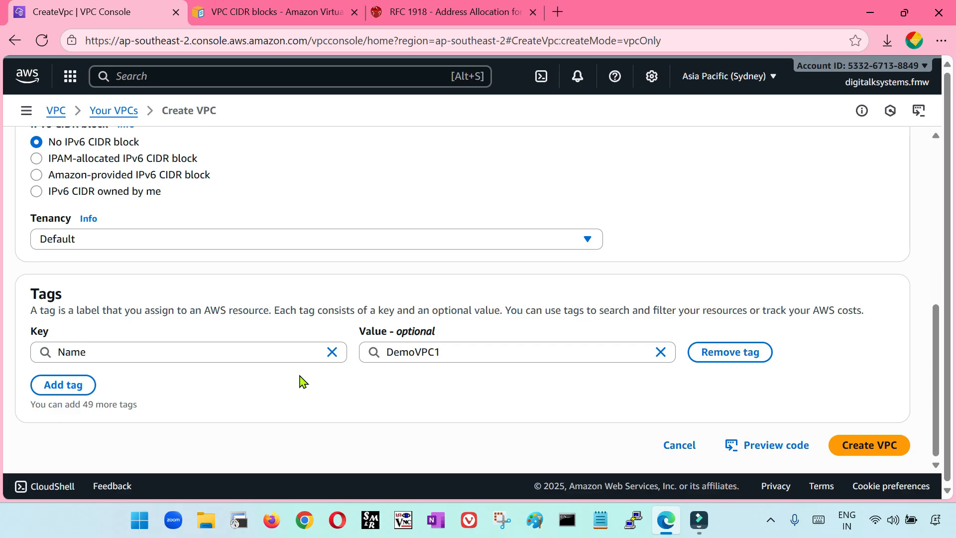
Try the Dedicated tenancy option for the new VPC and switch it back to Default.
left_click(70, 241)
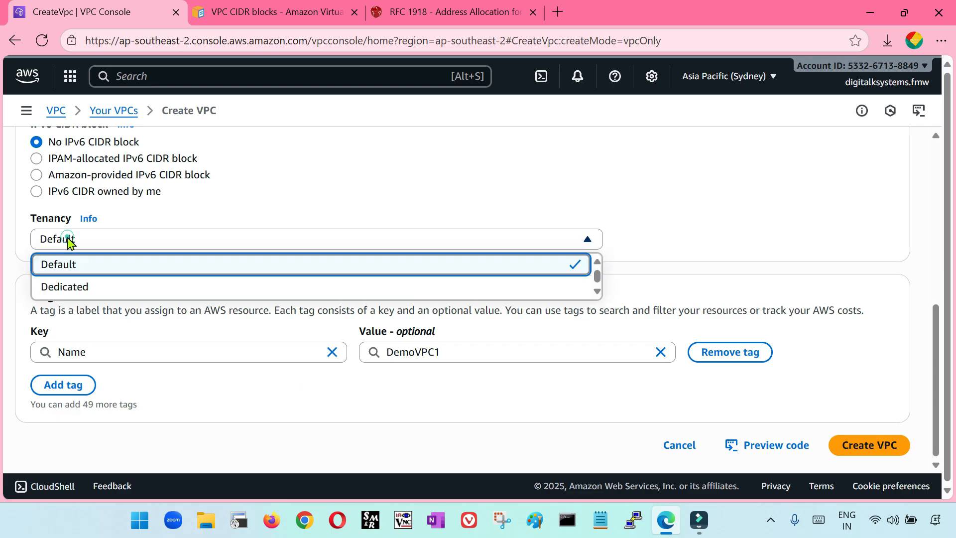
left_click(68, 238)
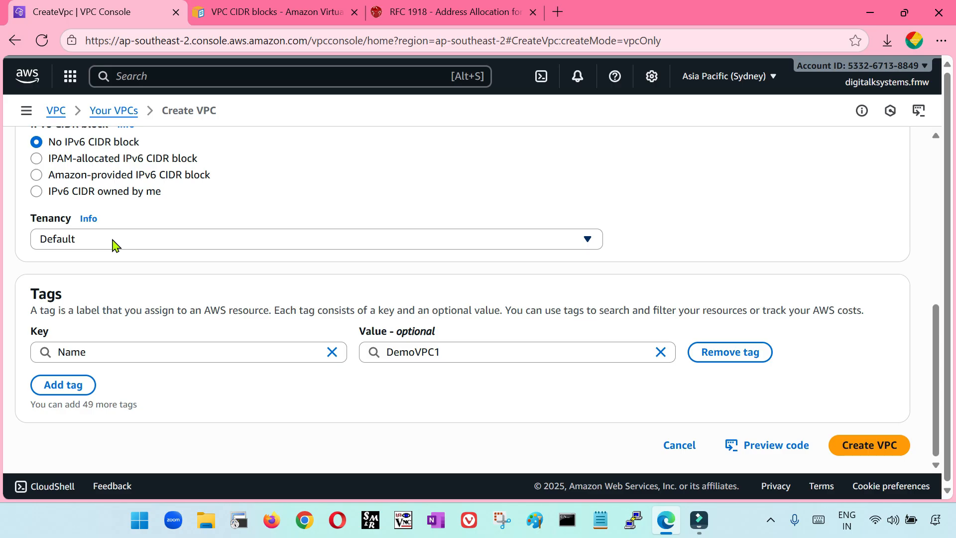
left_click(114, 243)
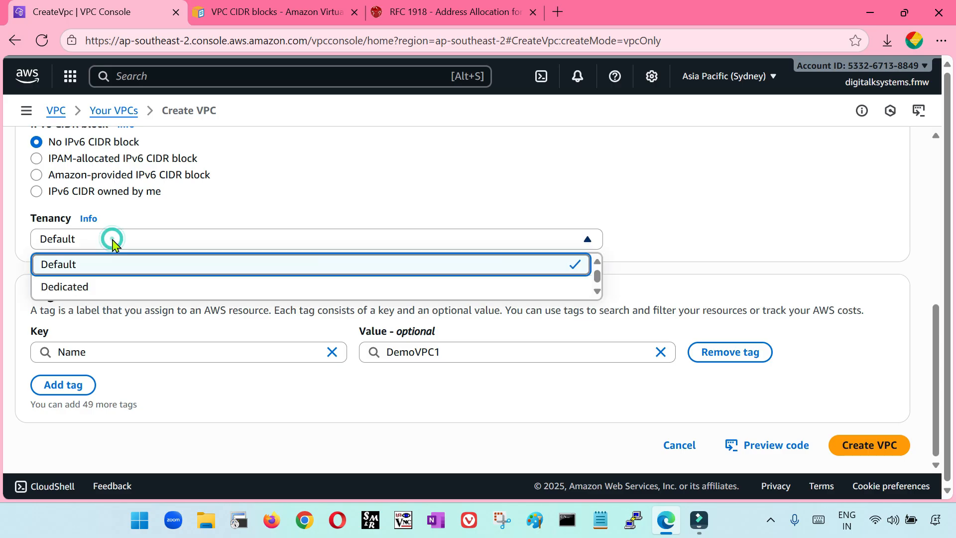
left_click(101, 294)
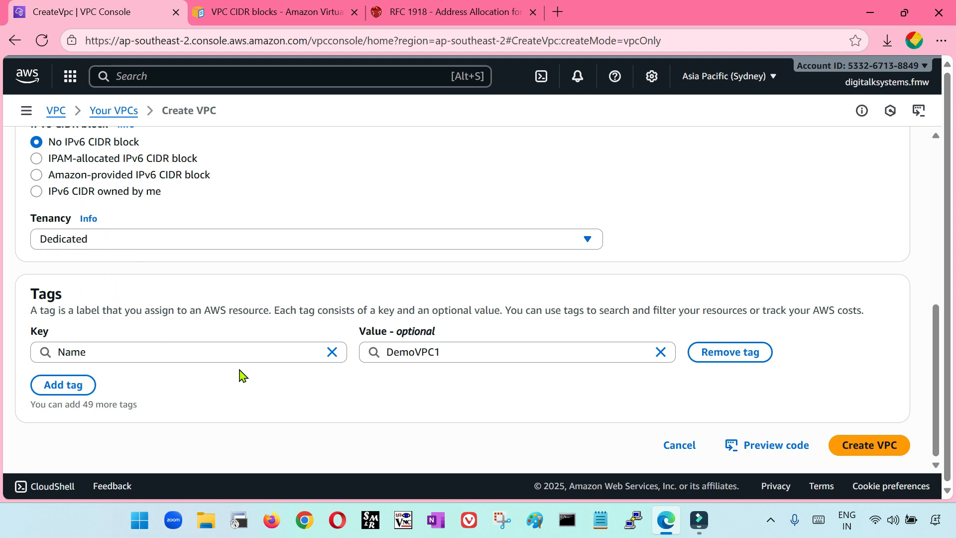
left_click(163, 257)
left_click(88, 240)
left_click(86, 264)
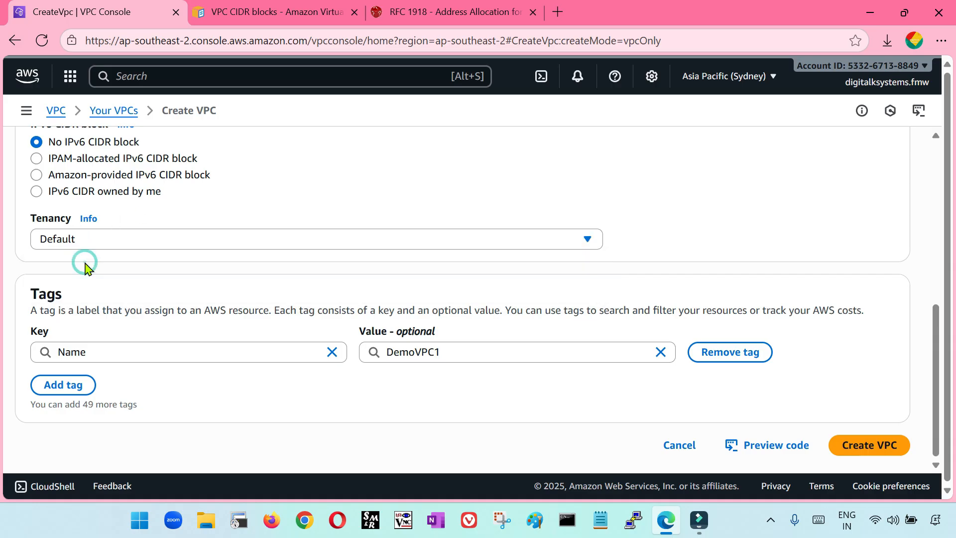
Compare the Name tag's value in the Tags section with the name entered in the VPC settings.
scroll(284, 371, "up", 1)
scroll(292, 378, "down", 1)
left_click(235, 385)
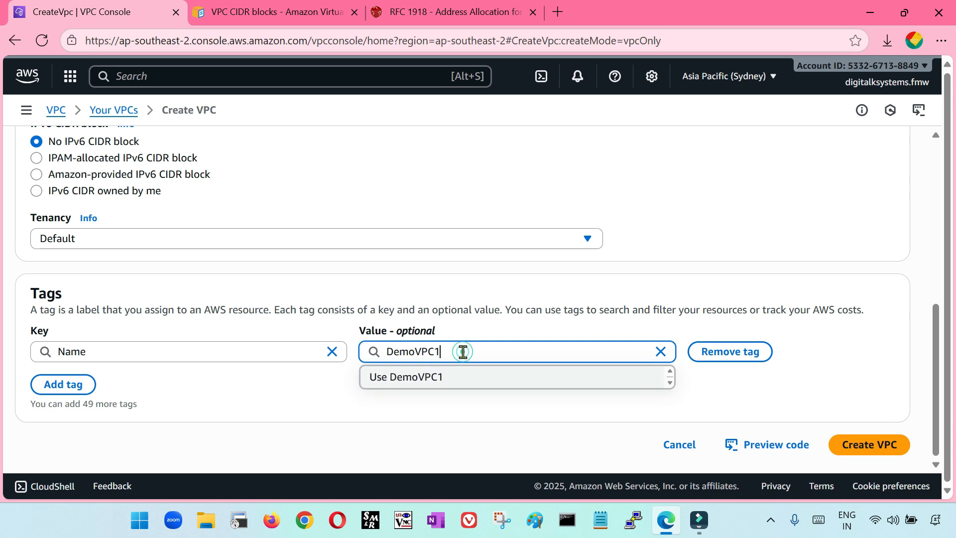
left_click(438, 408)
scroll(184, 233, "up", 5)
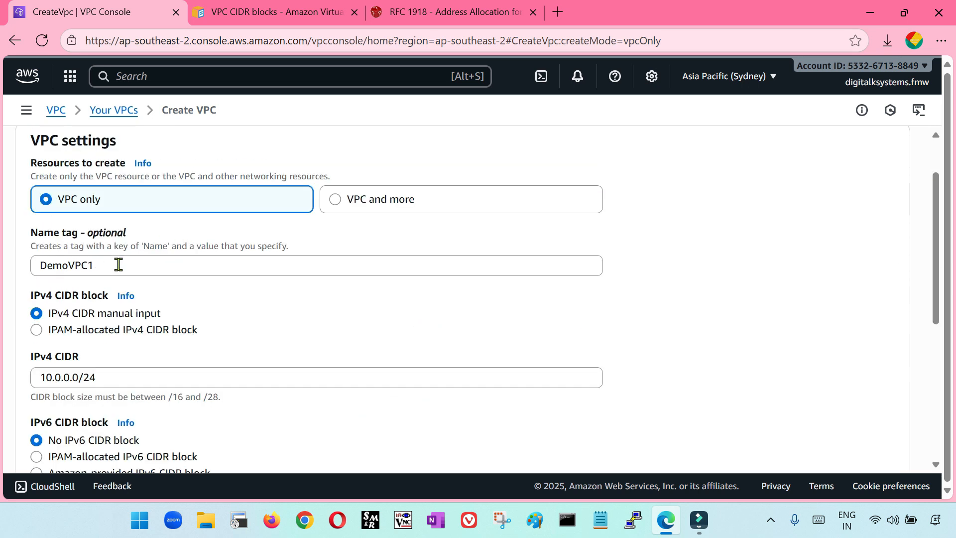
left_click_drag(121, 265, 10, 272)
left_click(622, 301)
scroll(337, 332, "down", 1)
scroll(337, 333, "down", 5)
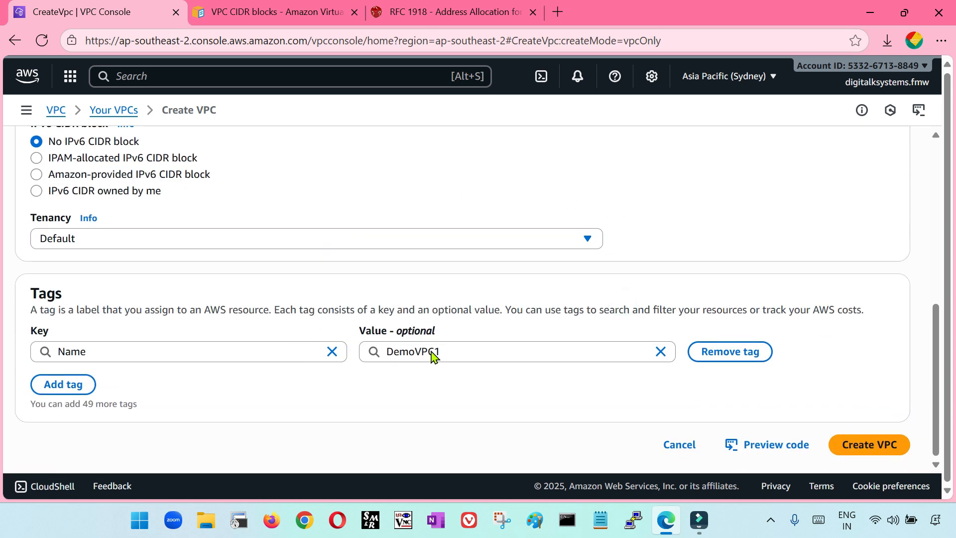
Create the VPC DemoVPC1 with the entered settings, dismiss the notification and look over its details page.
scroll(228, 382, "up", 6)
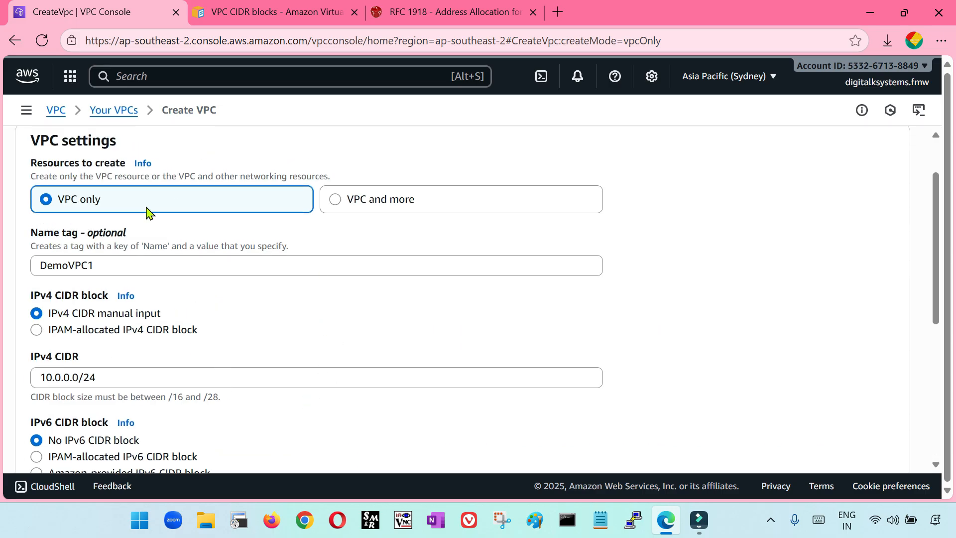
scroll(145, 269, "down", 5)
left_click(843, 445)
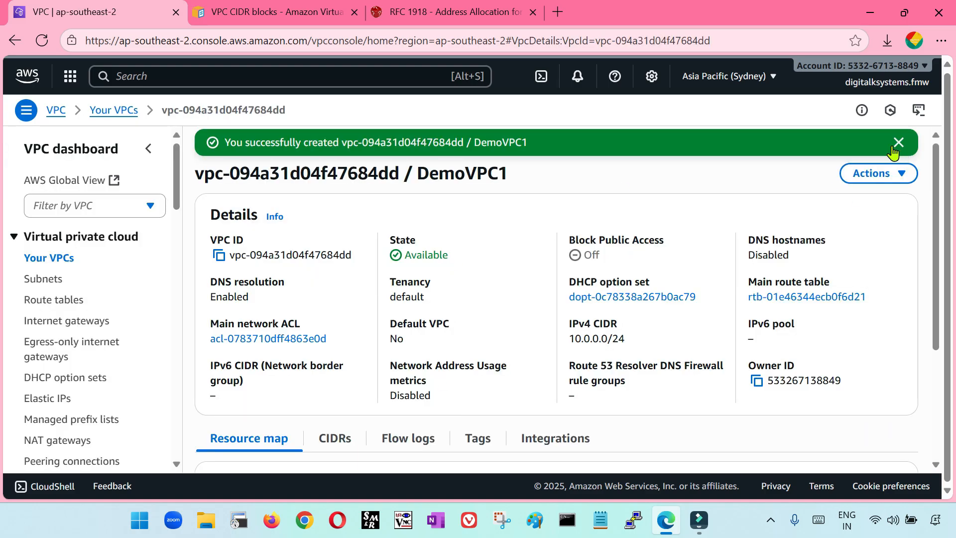
left_click(893, 146)
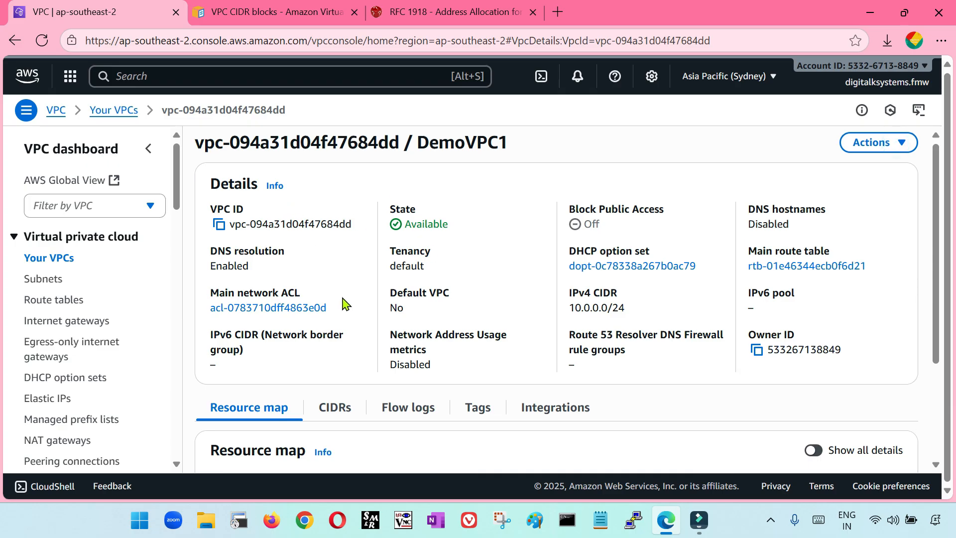
scroll(344, 303, "down", 3)
scroll(343, 303, "up", 3)
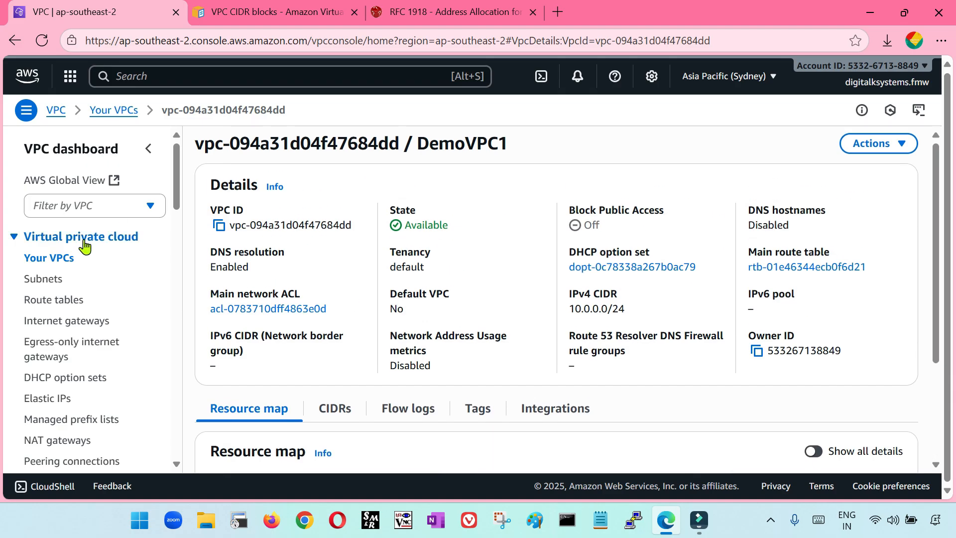
Return to the list of VPCs, select only DemoVPC1 and view its resource map.
left_click(61, 261)
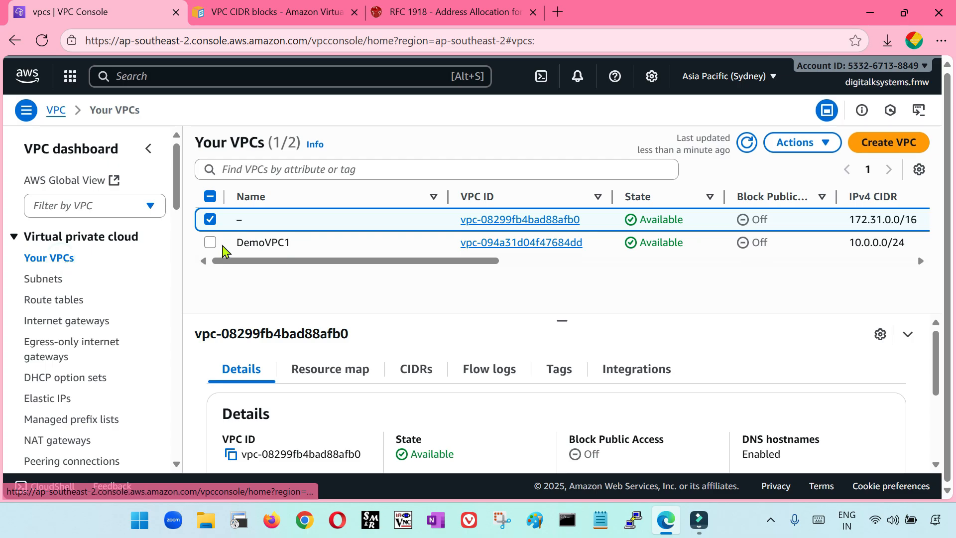
left_click(210, 220)
left_click(210, 220)
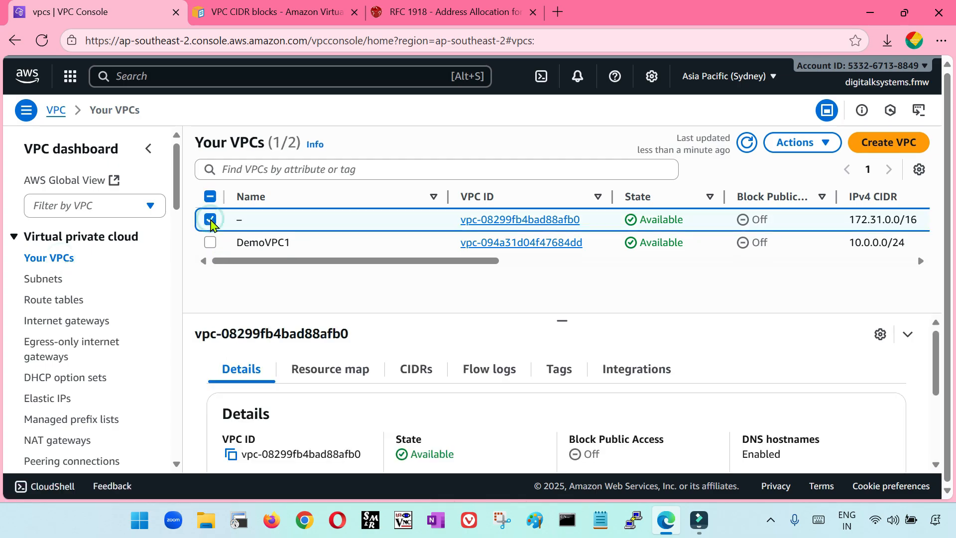
left_click(210, 220)
left_click(210, 243)
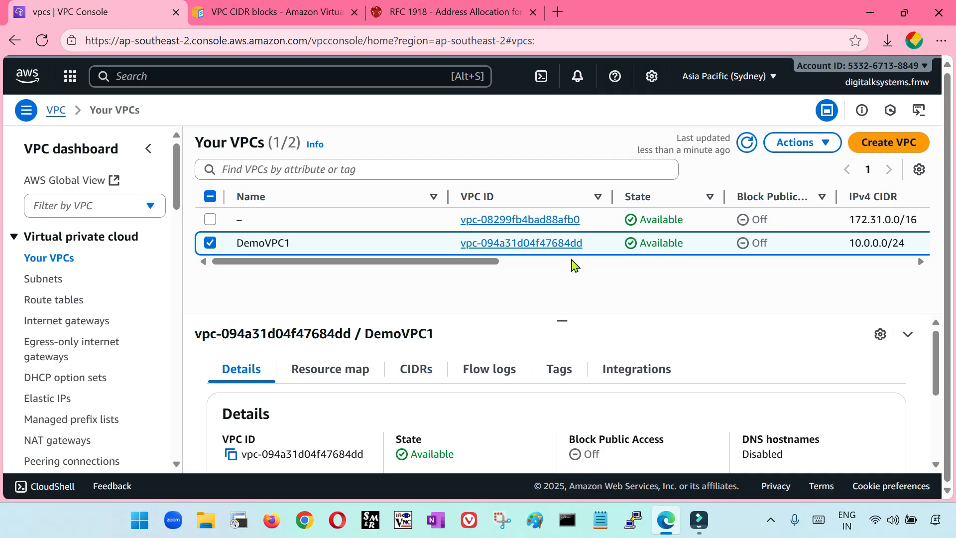
left_click(357, 372)
scroll(465, 432, "down", 2)
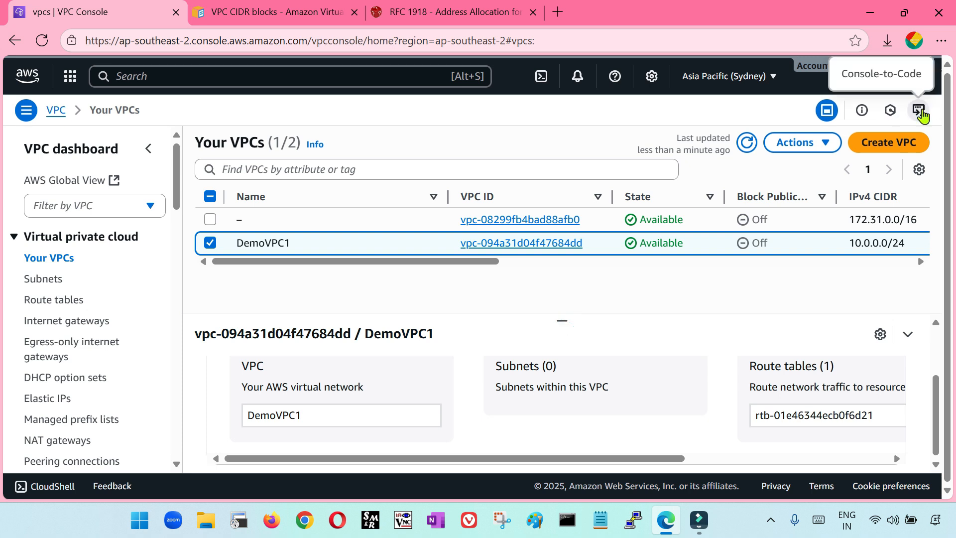
scroll(782, 326, "up", 2)
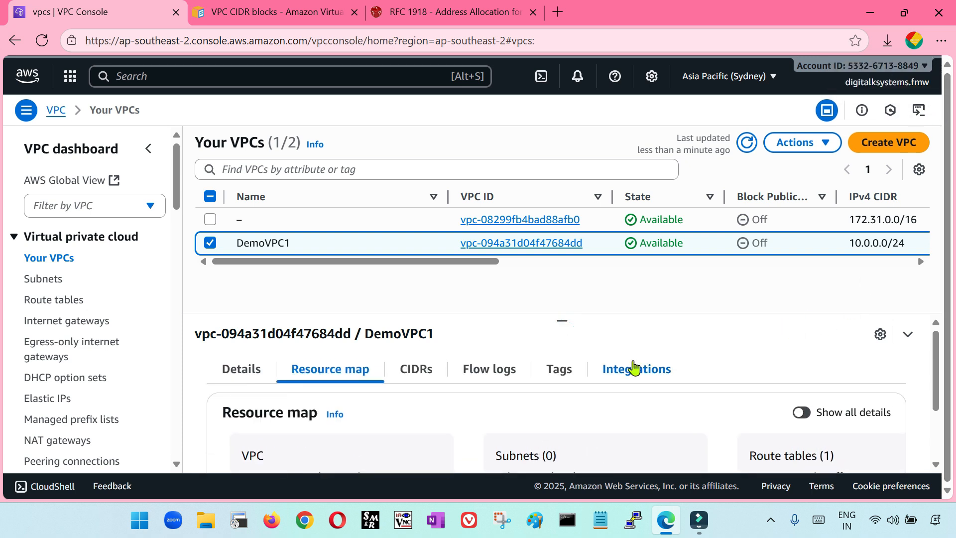
Reduce the browser zoom by three levels and enlarge the details pane beneath the VPC list.
left_click(941, 41)
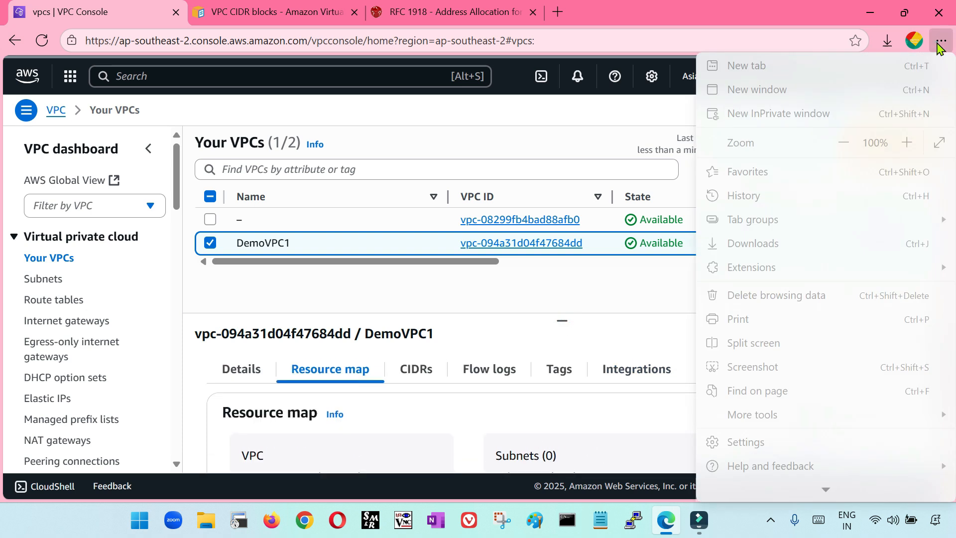
left_click(843, 142)
left_click(843, 143)
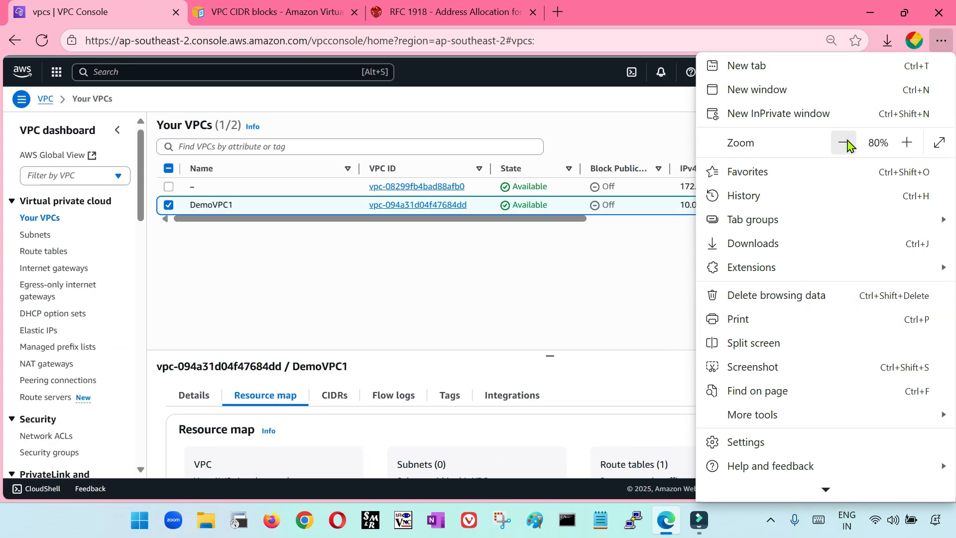
left_click(844, 143)
left_click(438, 292)
left_click(158, 196)
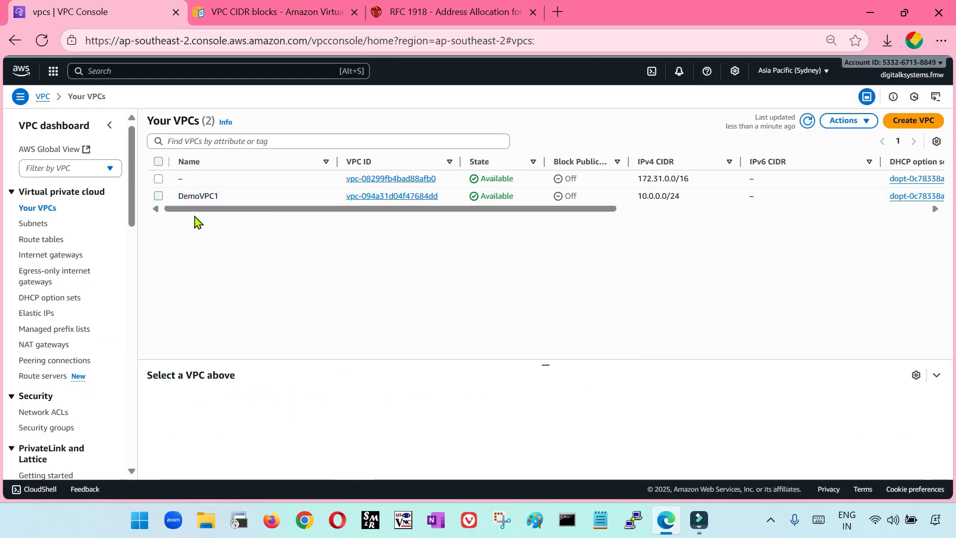
left_click_drag(546, 366, 545, 256)
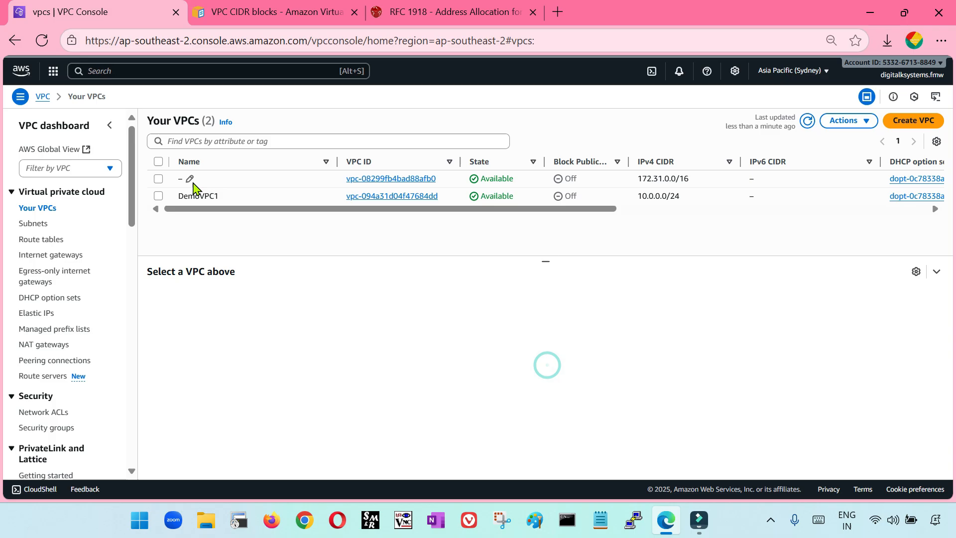
Select the unnamed default VPC and examine the subnets, route table and network connections in its resource map.
left_click(159, 179)
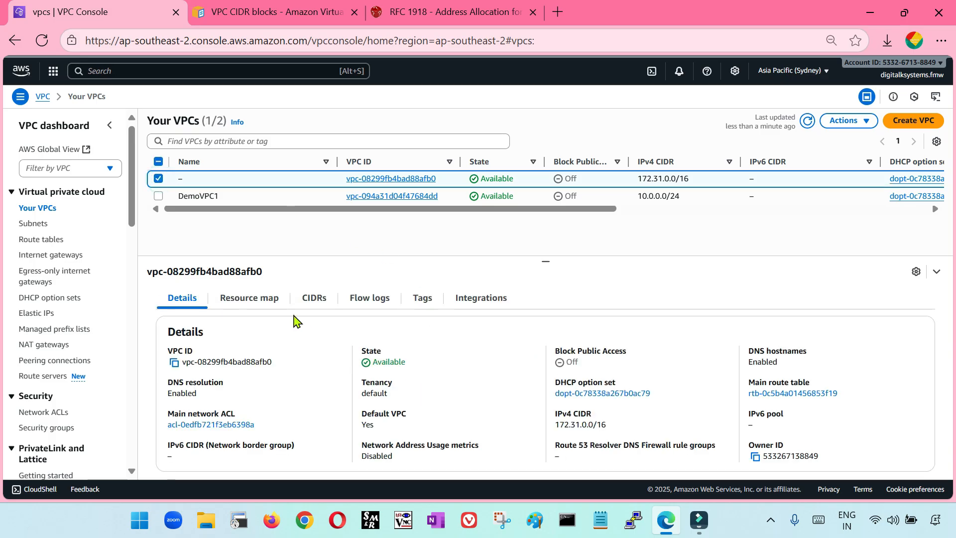
left_click(258, 301)
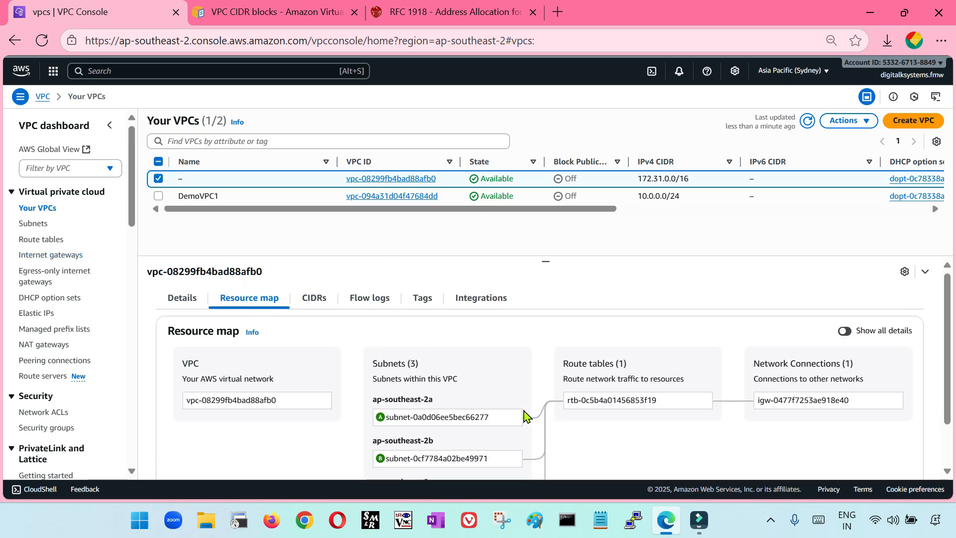
scroll(525, 416, "down", 1)
scroll(626, 421, "up", 1)
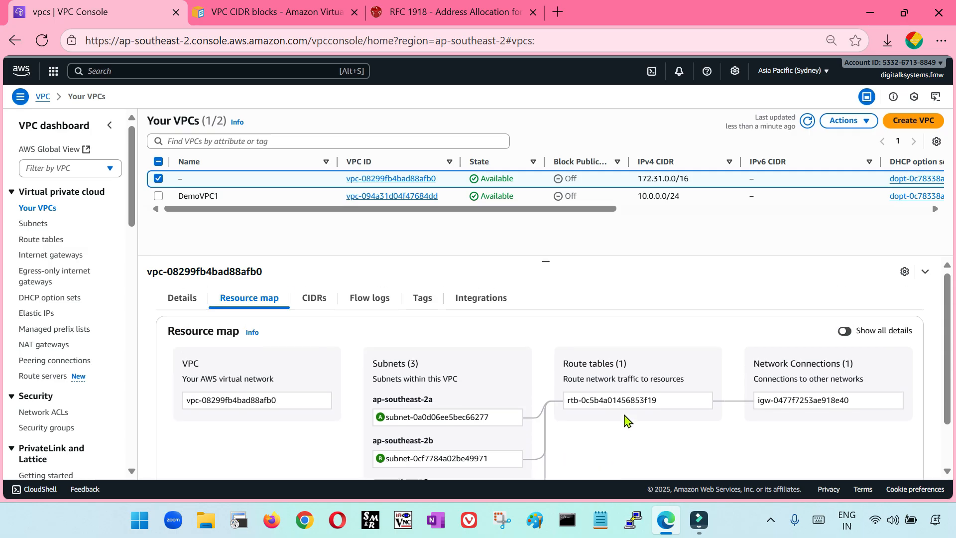
scroll(626, 420, "down", 1)
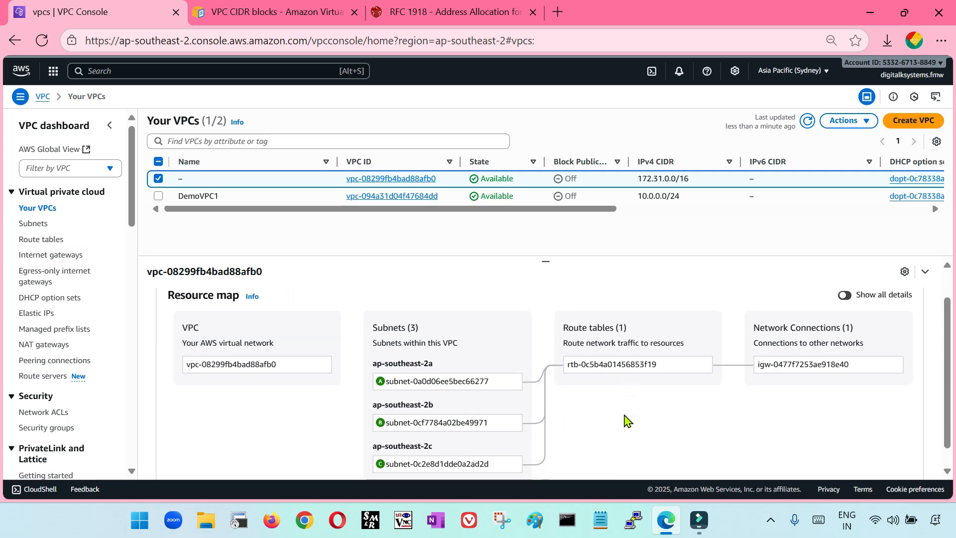
left_click(159, 180)
left_click(159, 182)
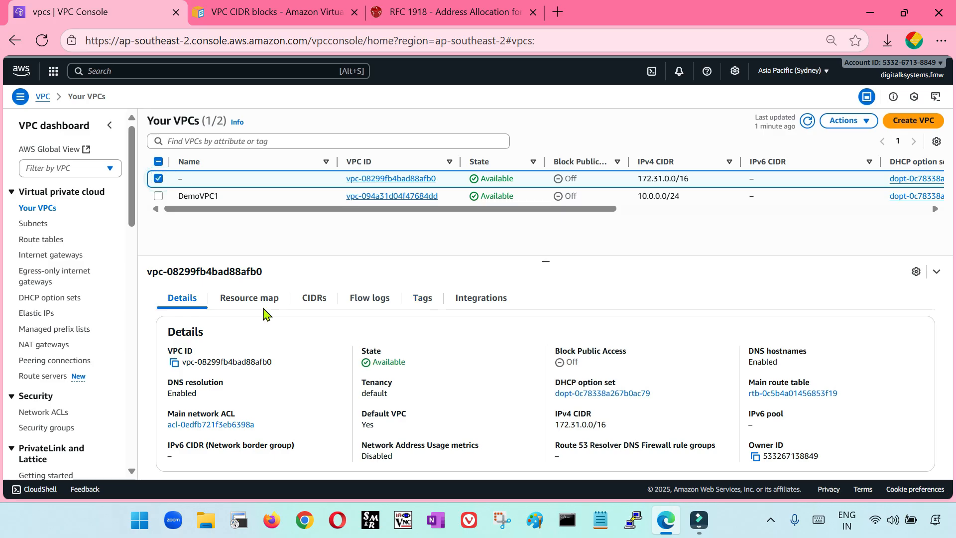
left_click(264, 305)
scroll(420, 363, "down", 1)
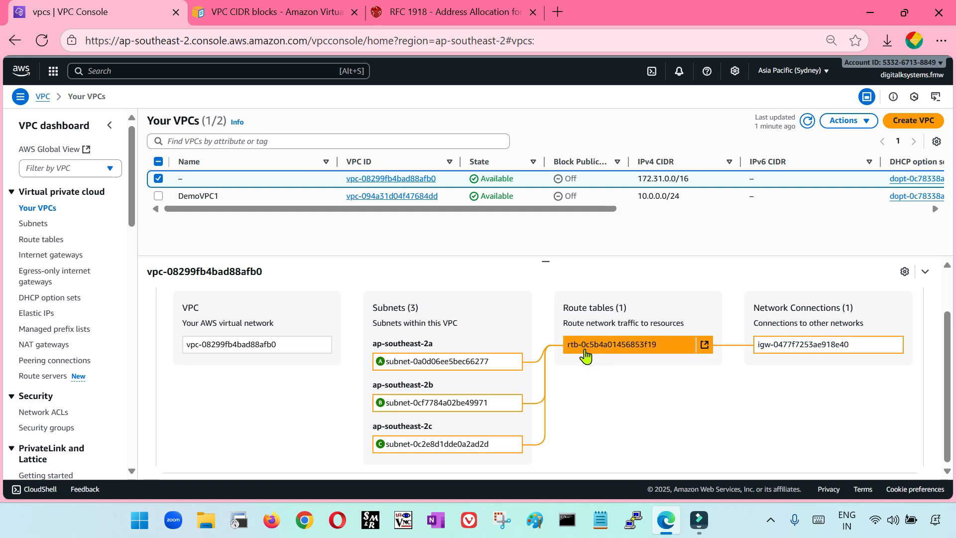
Select DemoVPC1 instead, examine its resource map for comparison and open the list of subnets.
left_click(159, 195)
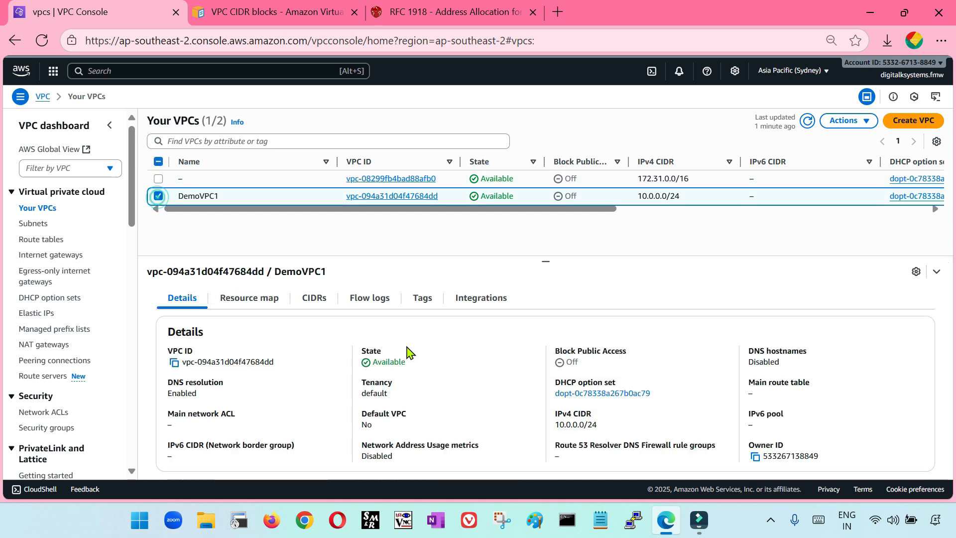
left_click(269, 298)
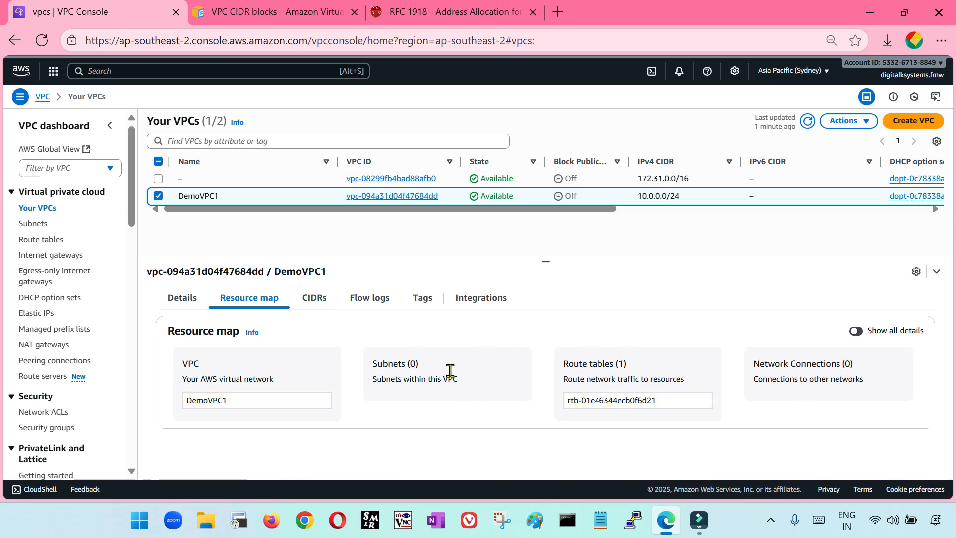
left_click(35, 227)
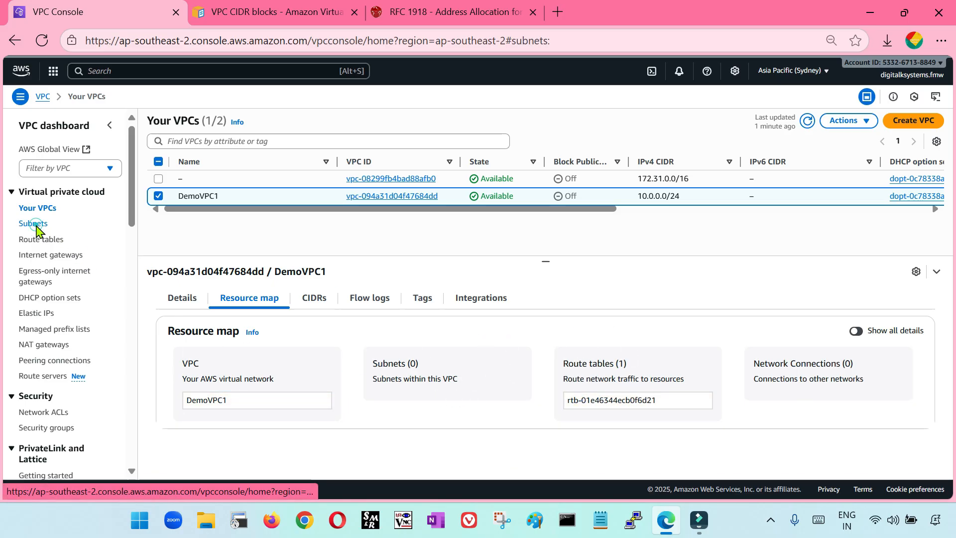
Open and cancel the subnet creation form, and look over the route tables, internet gateways and network ACLs.
left_click(895, 121)
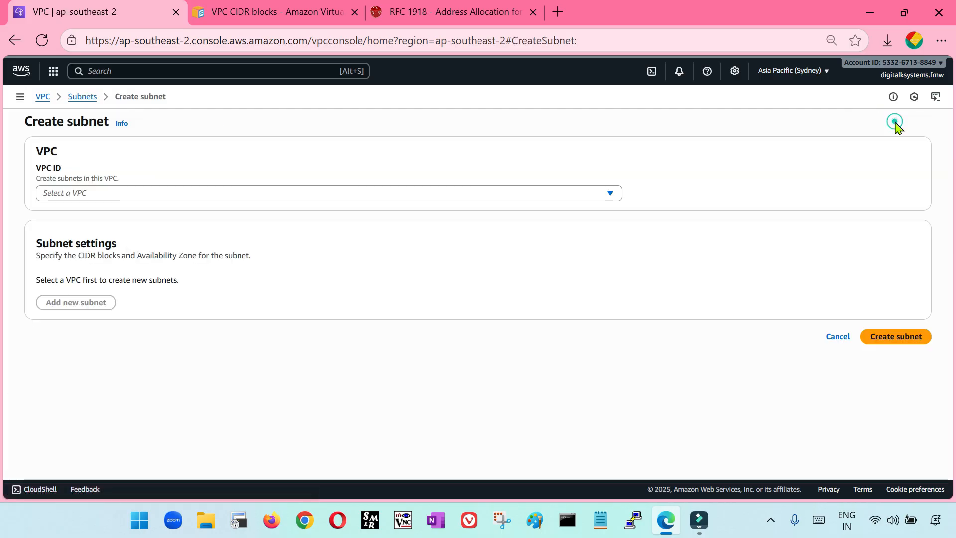
left_click(837, 338)
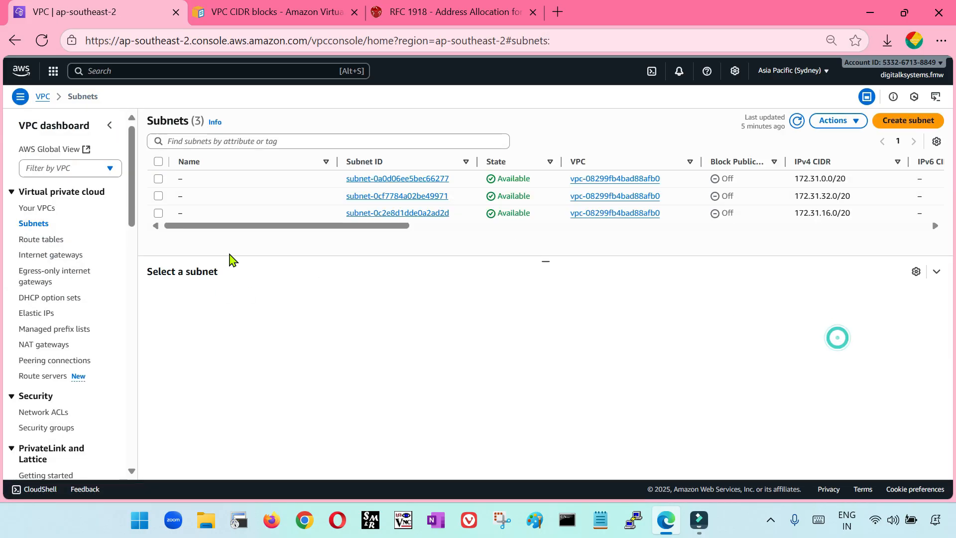
left_click(47, 243)
left_click(53, 254)
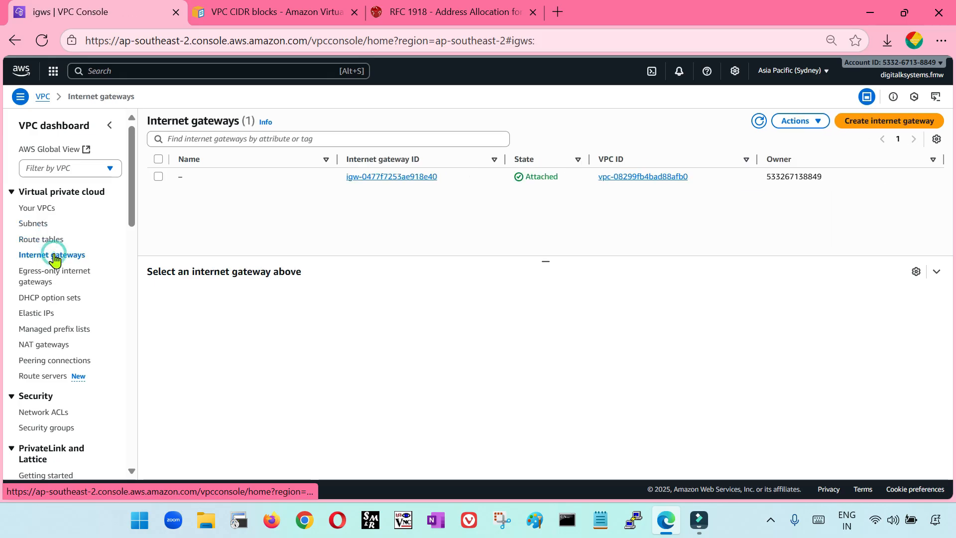
left_click(62, 416)
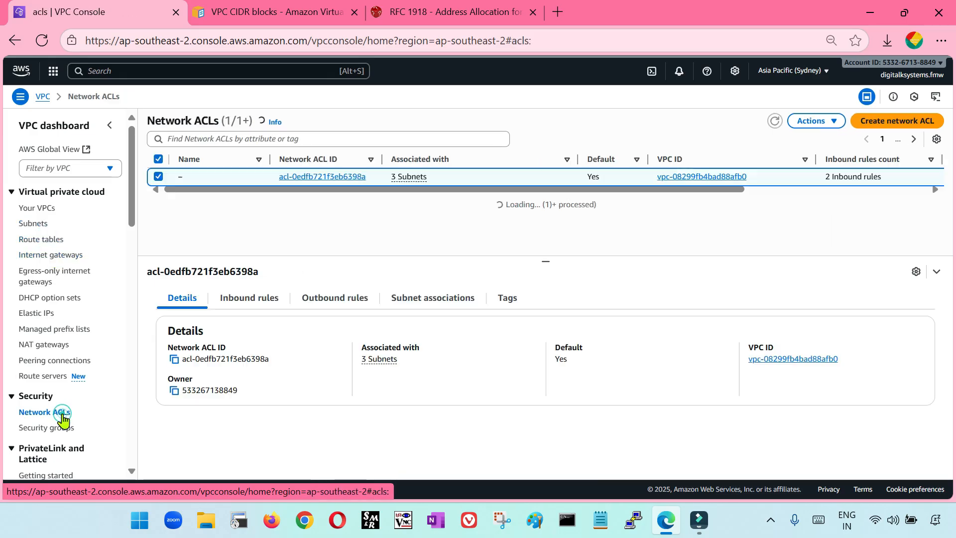
Return to the VPC list, deselect DemoVPC1 and start creating a VPC with the VPC and more option.
left_click(45, 209)
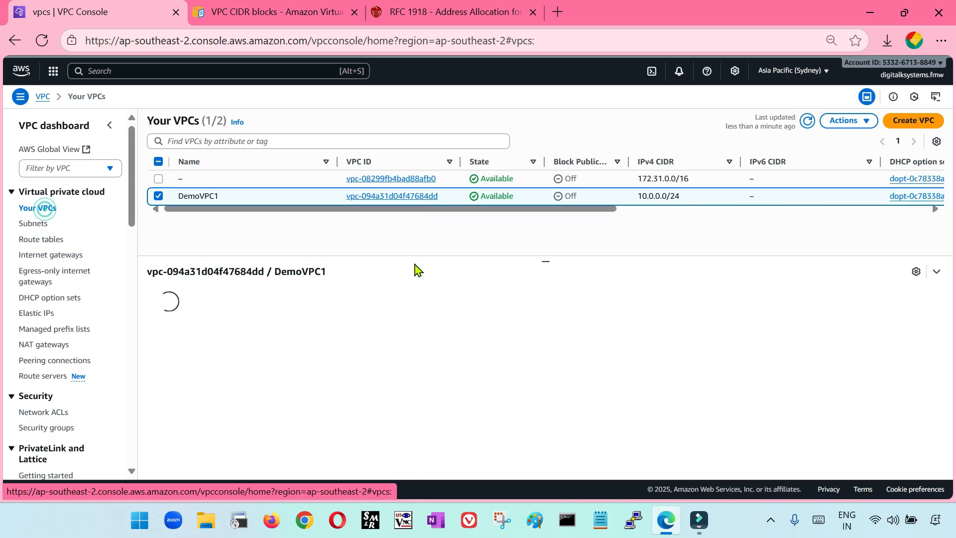
left_click(158, 196)
left_click(914, 121)
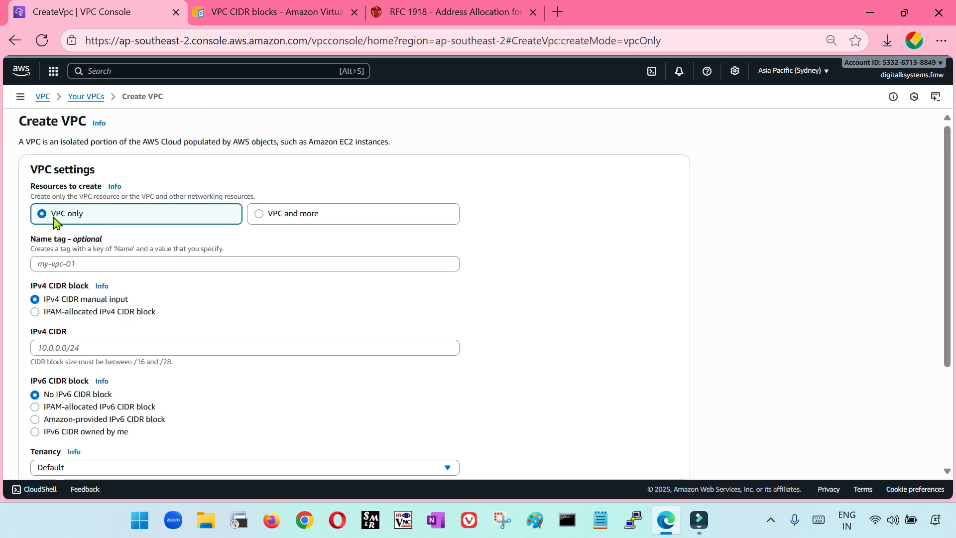
scroll(59, 232, "down", 1)
scroll(209, 328, "up", 1)
left_click(259, 215)
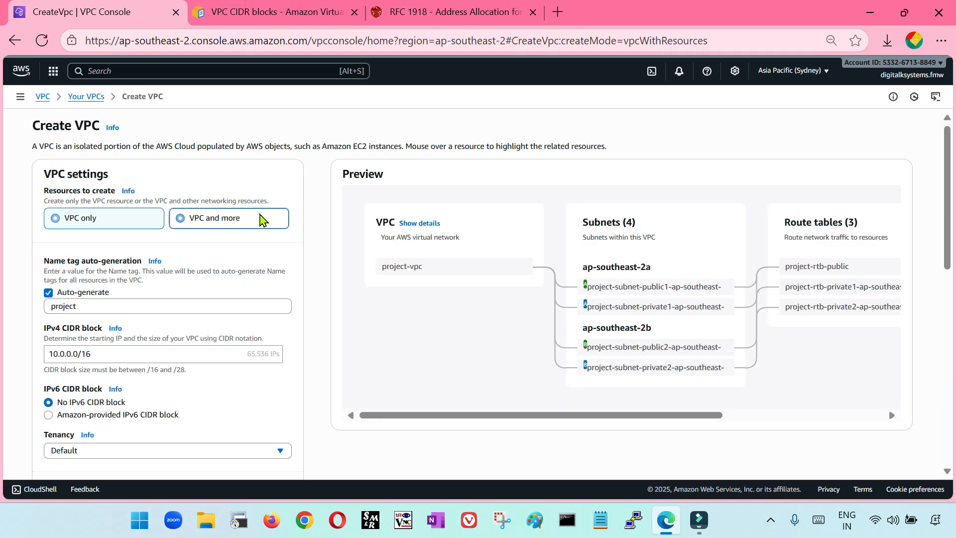
Examine the VPC and more settings from the name tag down to the DNS options.
scroll(262, 311, "down", 1)
scroll(262, 318, "up", 1)
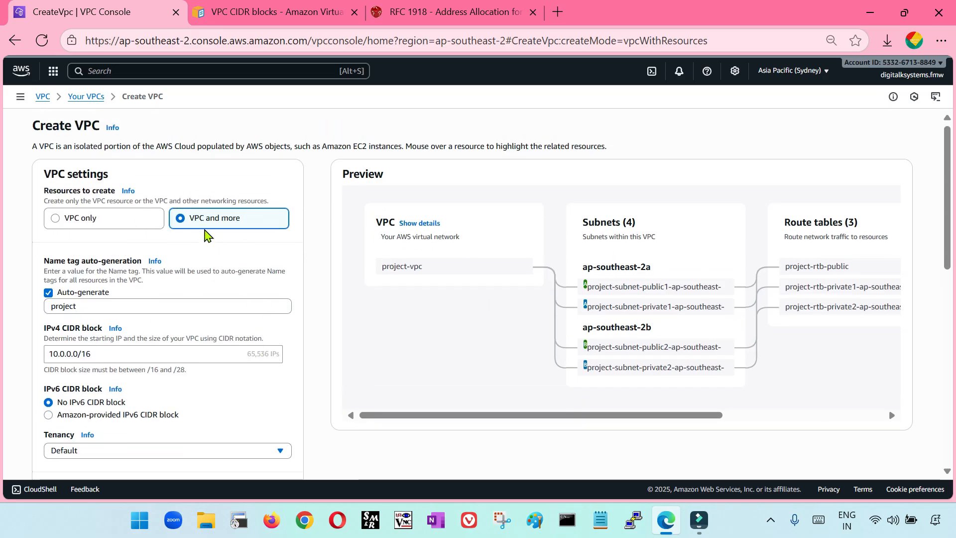
scroll(237, 304, "down", 1)
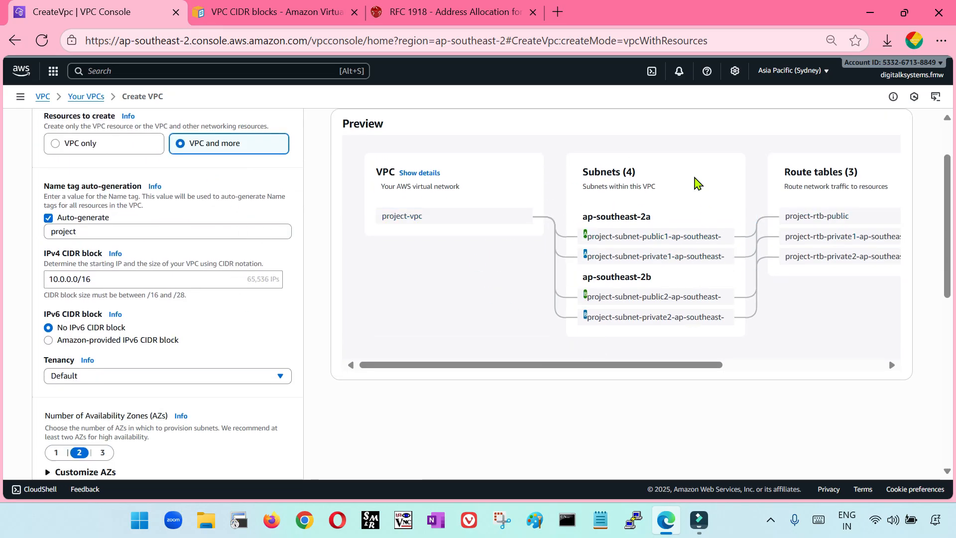
scroll(213, 358, "down", 6)
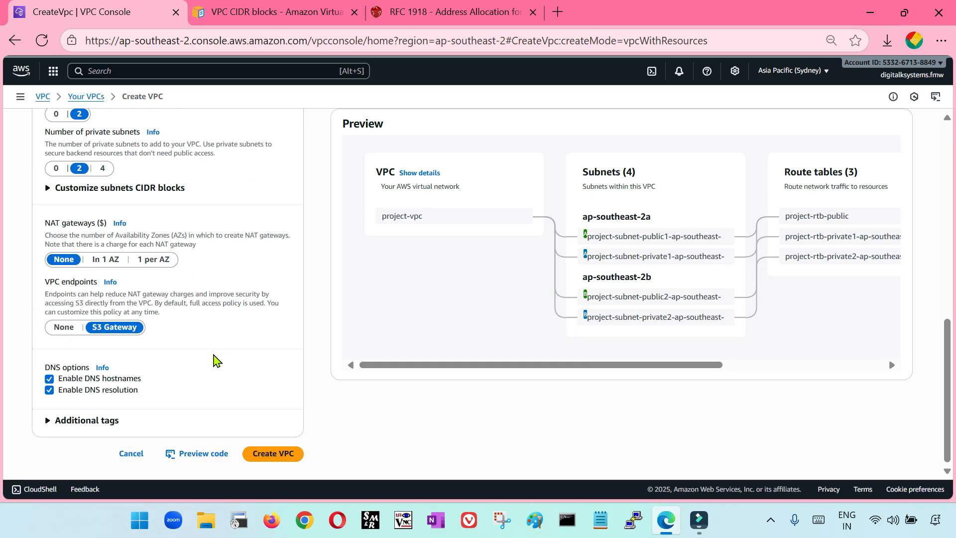
scroll(215, 359, "up", 8)
scroll(216, 358, "down", 1)
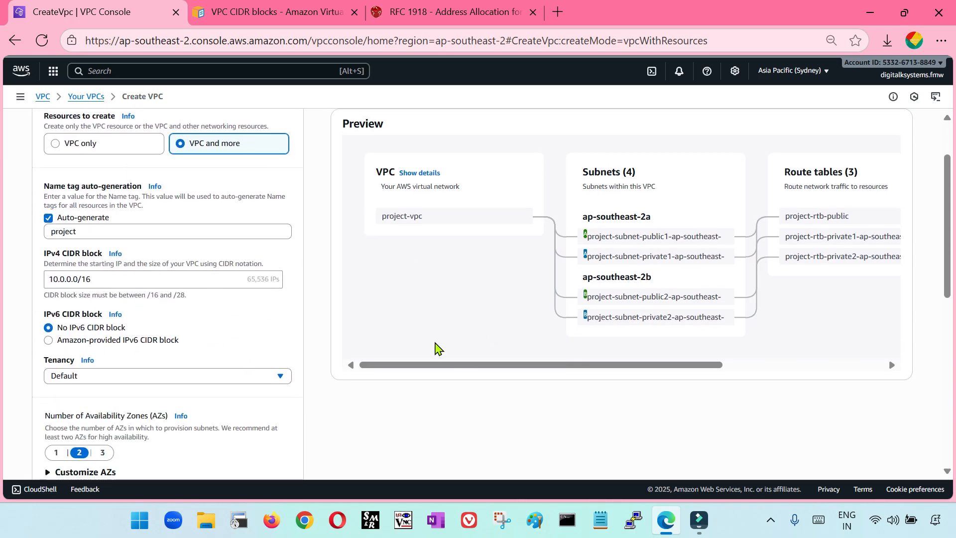
scroll(431, 377, "up", 1)
scroll(431, 376, "down", 1)
Highlight the auto-generated name prefix and examine the preview's subnets, route tables and network connections.
left_click(94, 232)
key("ctrl+a")
left_click(114, 235)
double_click(113, 232)
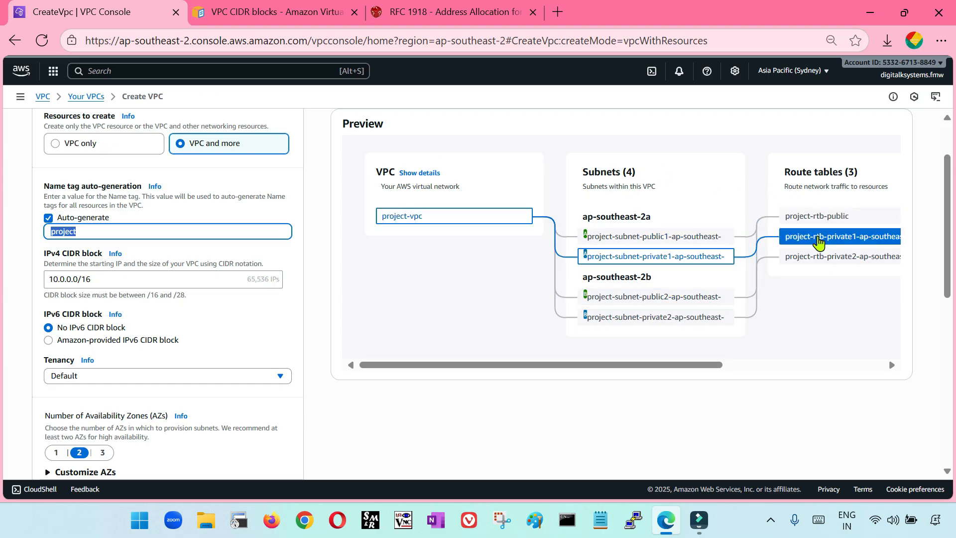
left_click(467, 397)
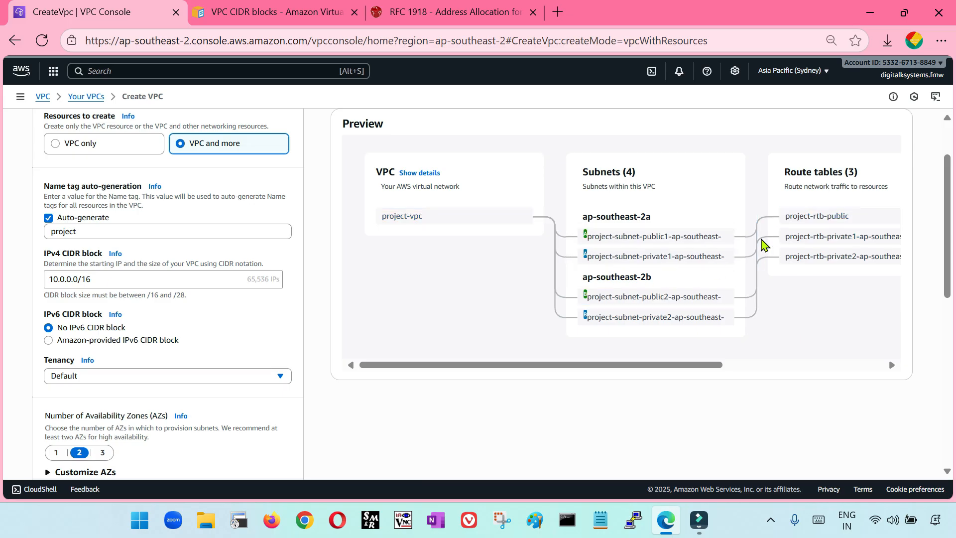
left_click_drag(713, 365, 864, 367)
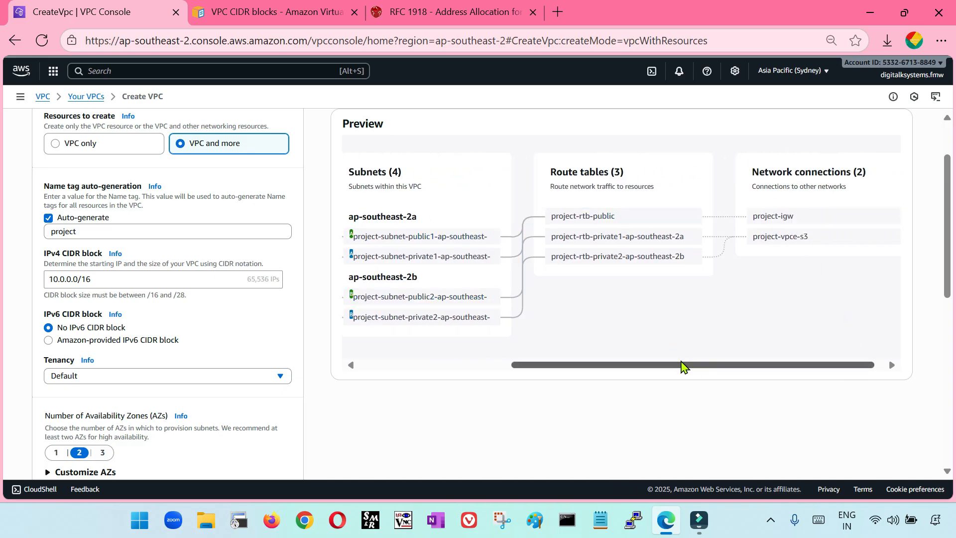
left_click_drag(683, 364, 517, 377)
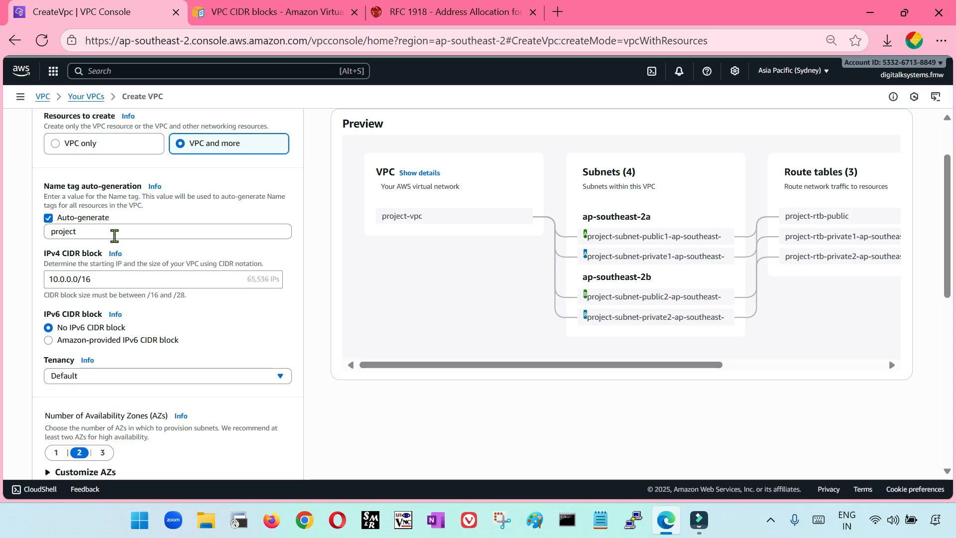
Highlight the IPv4 CIDR block value of the new VPC and review it without editing.
left_click(109, 281)
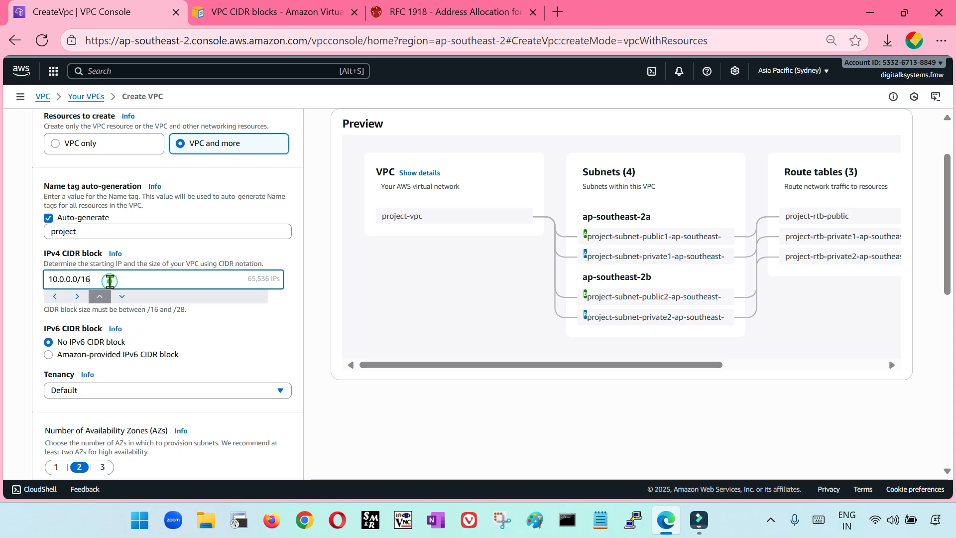
left_click(18, 283)
scroll(167, 320, "up", 2)
scroll(166, 319, "down", 1)
scroll(166, 324, "down", 1)
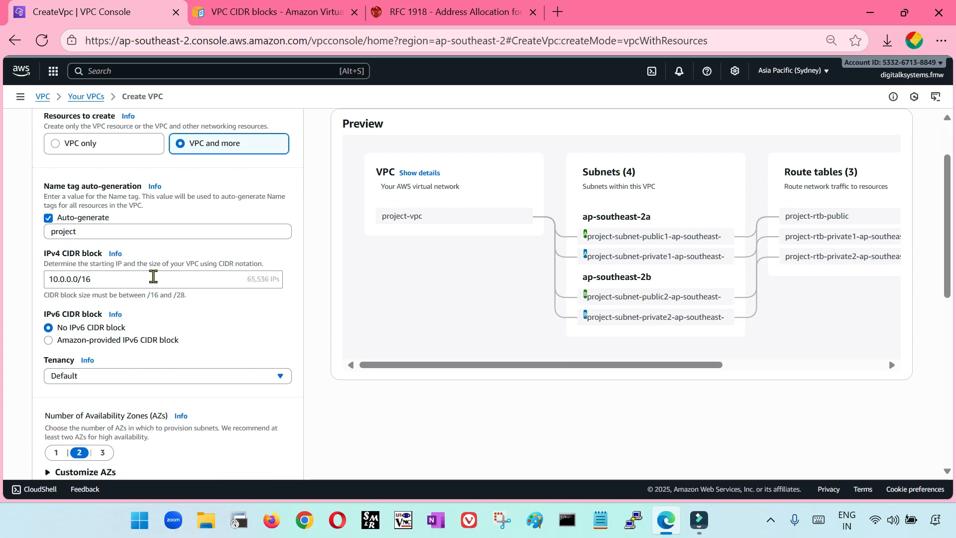
left_click_drag(153, 276, 11, 288)
left_click(19, 290)
triple_click(121, 281)
left_click(224, 303)
View the tenancy options and keep Default.
scroll(217, 321, "down", 1)
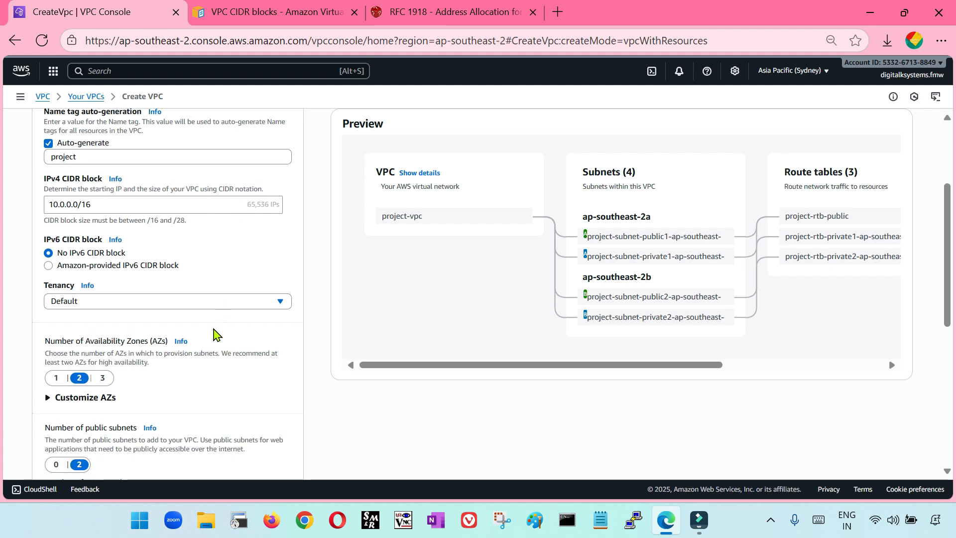
scroll(215, 334, "down", 1)
left_click(100, 228)
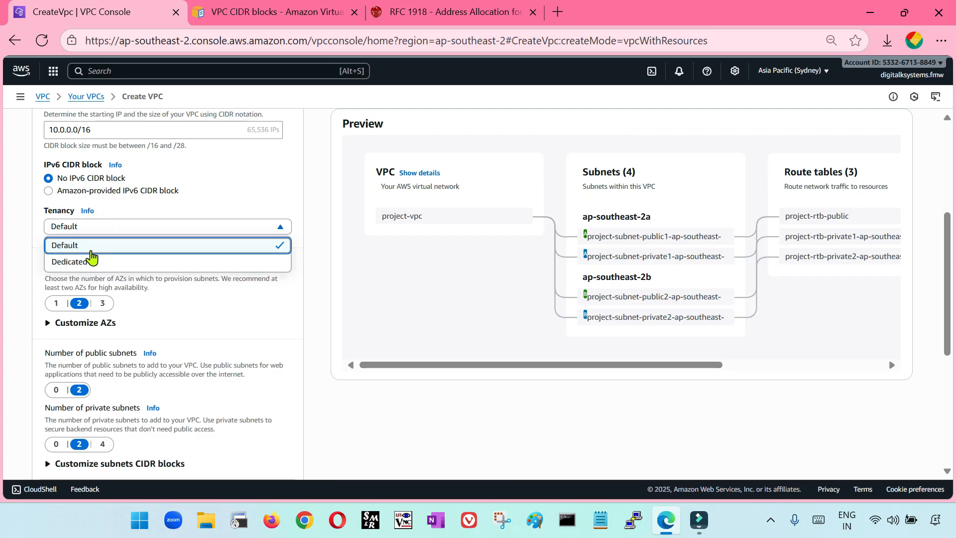
left_click(91, 246)
Review the settings for the number of Availability Zones, public subnets and private subnets.
scroll(150, 257, "up", 1)
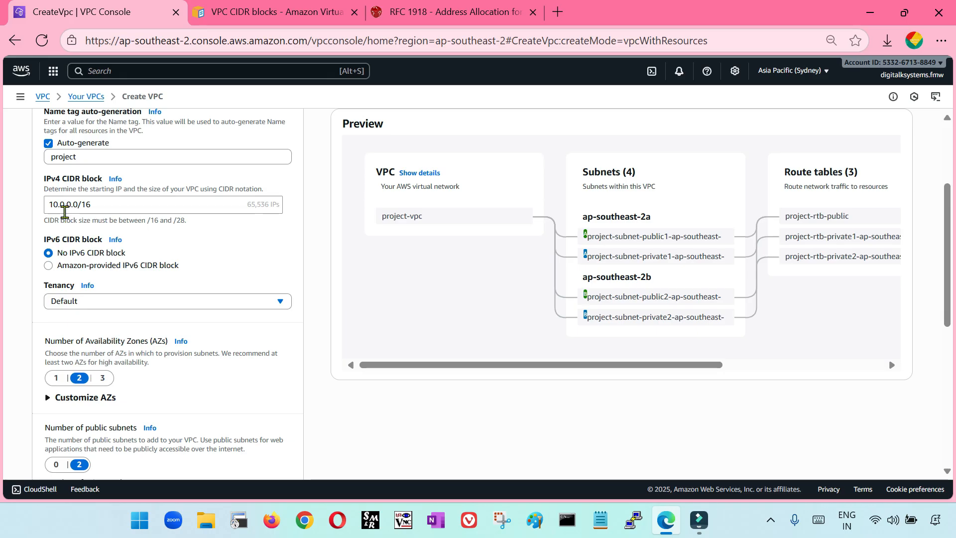
scroll(142, 276, "down", 2)
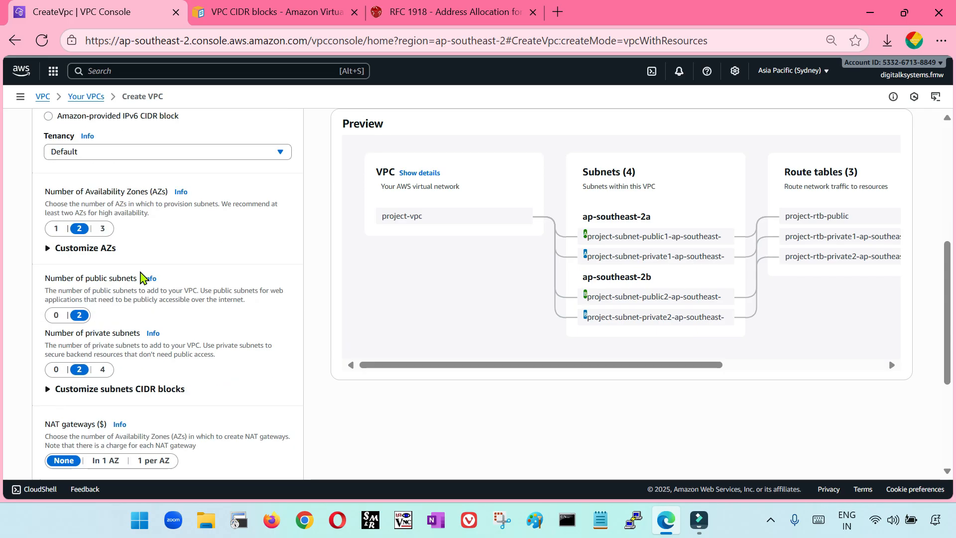
scroll(139, 276, "up", 3)
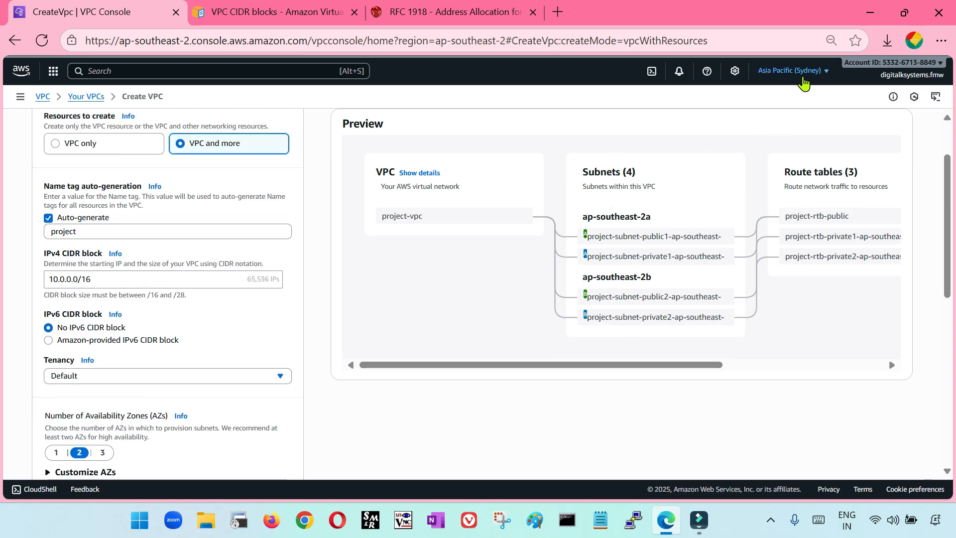
scroll(166, 305, "down", 3)
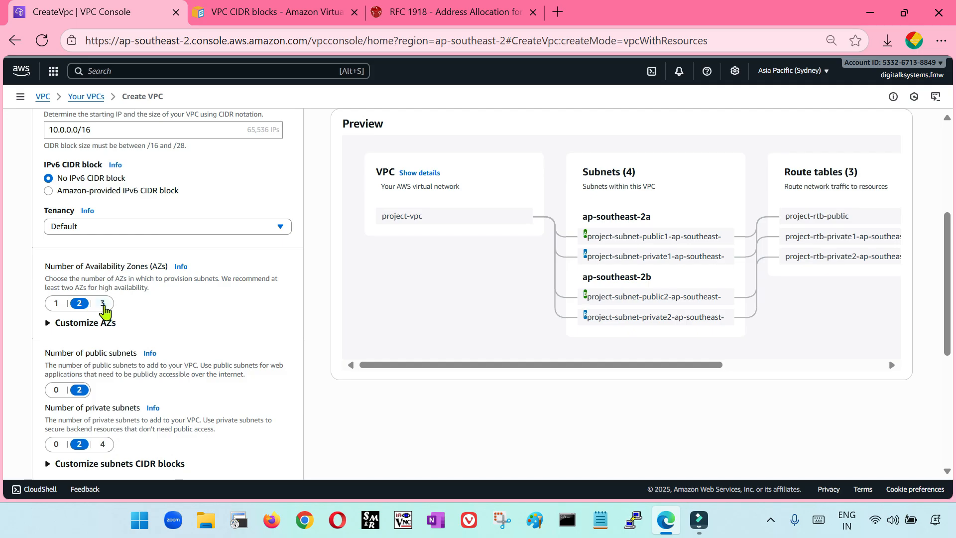
scroll(104, 310, "down", 3)
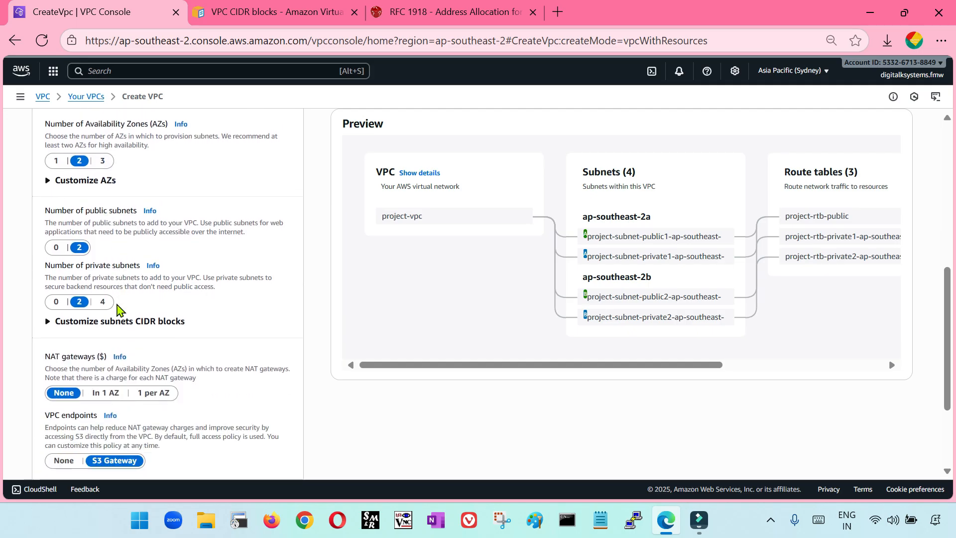
scroll(110, 203, "up", 2)
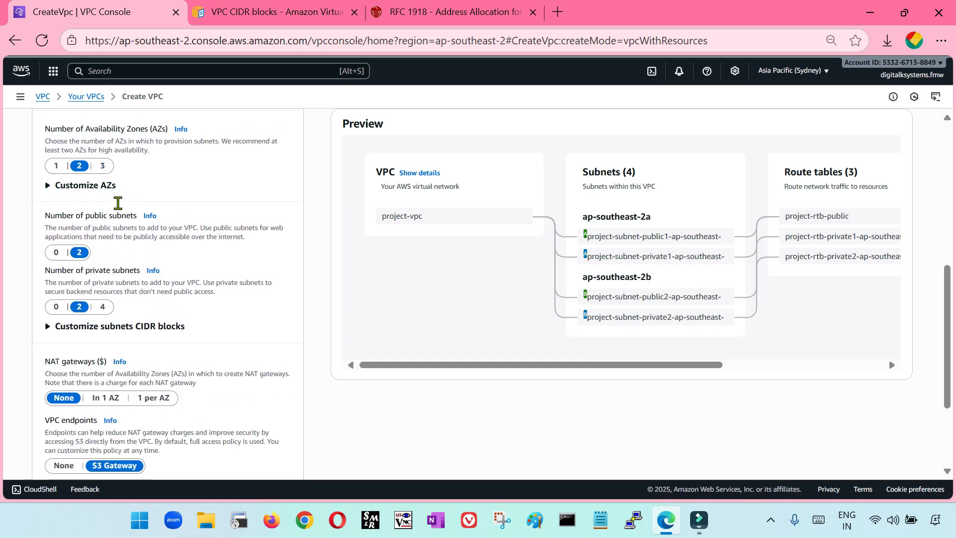
left_click_drag(43, 192, 168, 191)
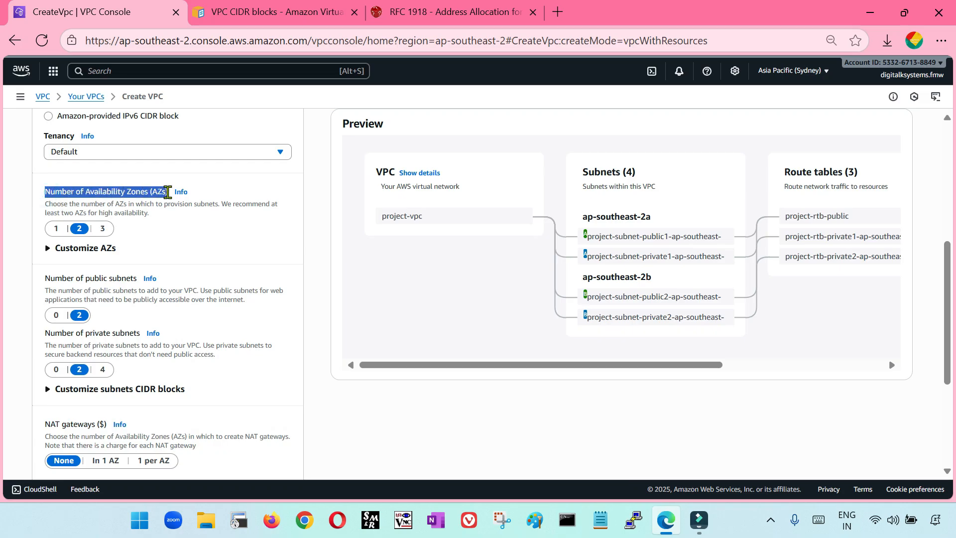
left_click(11, 224)
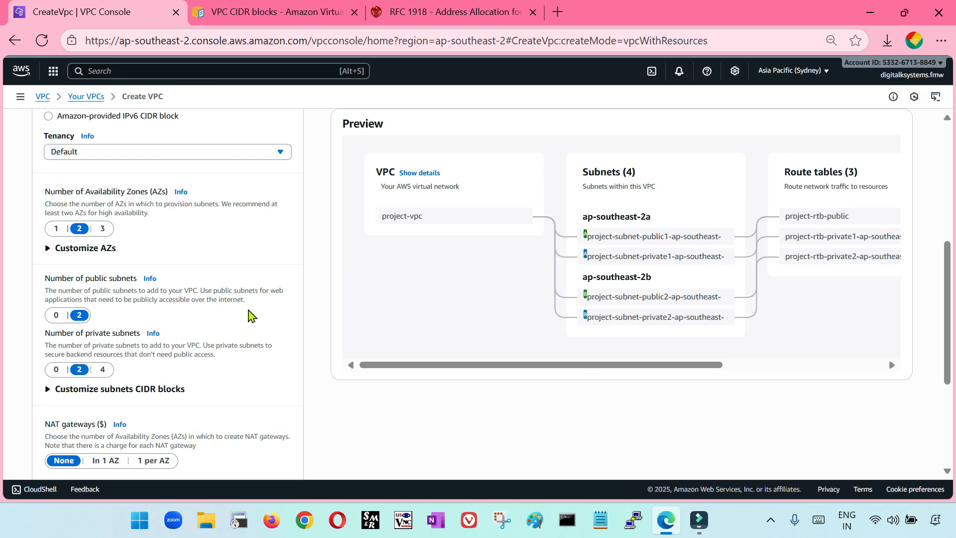
Try 3 Availability Zones to compare the preview and set the number back to 2.
scroll(252, 357, "down", 1)
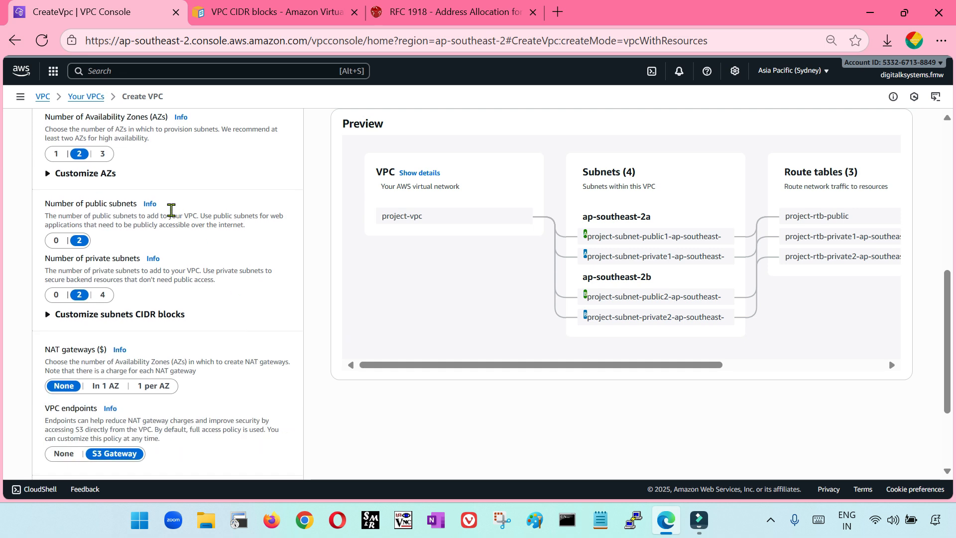
left_click(103, 154)
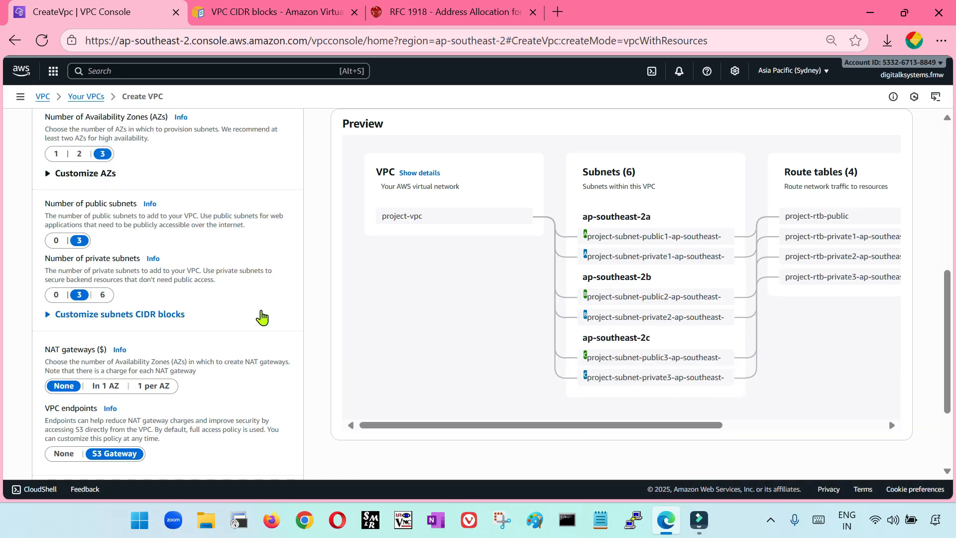
left_click(79, 158)
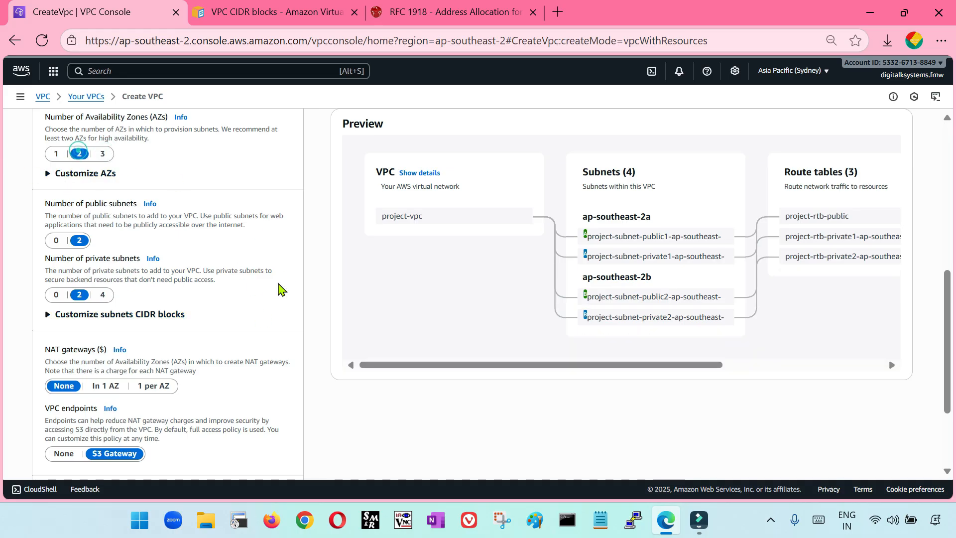
scroll(277, 291, "up", 1)
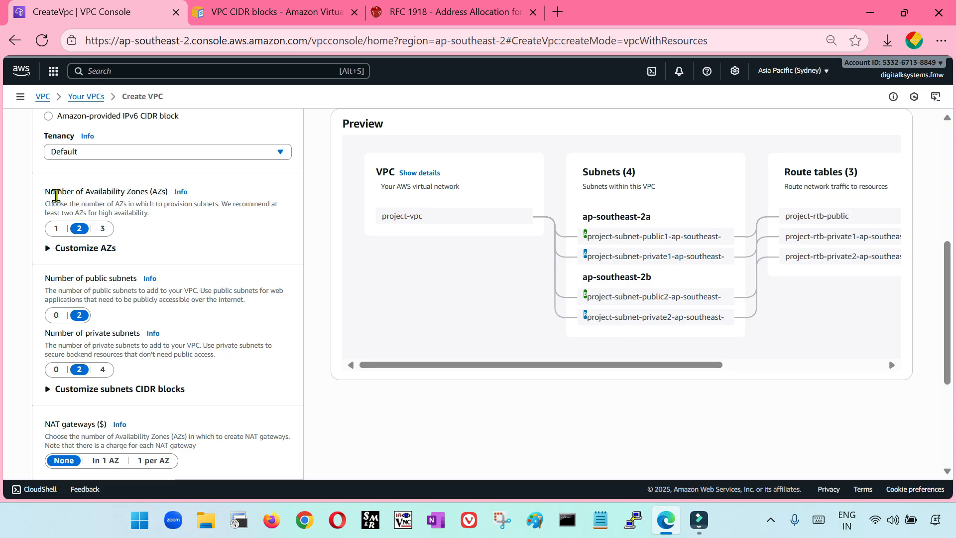
Expand the Availability Zone customization and inspect the choices for the first and second zones.
left_click_drag(47, 193, 164, 192)
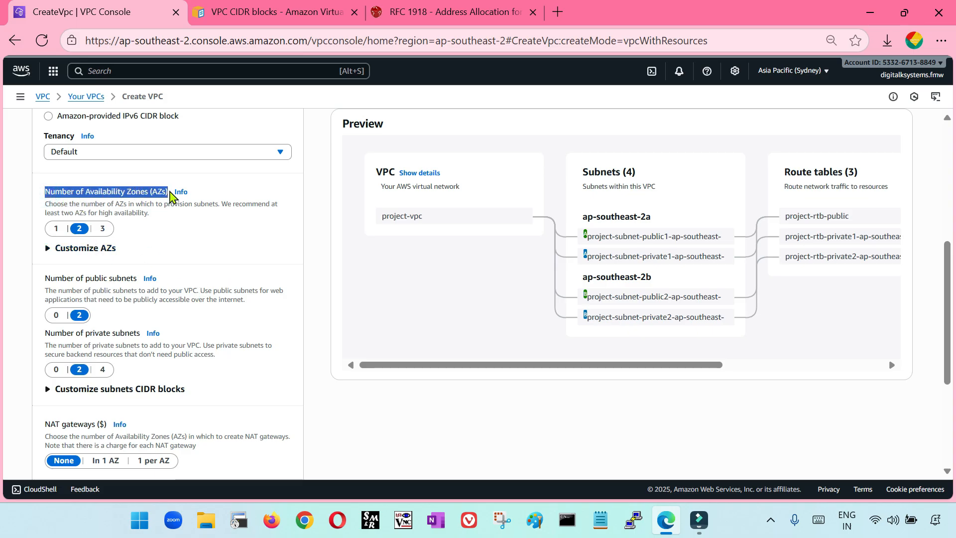
left_click(223, 253)
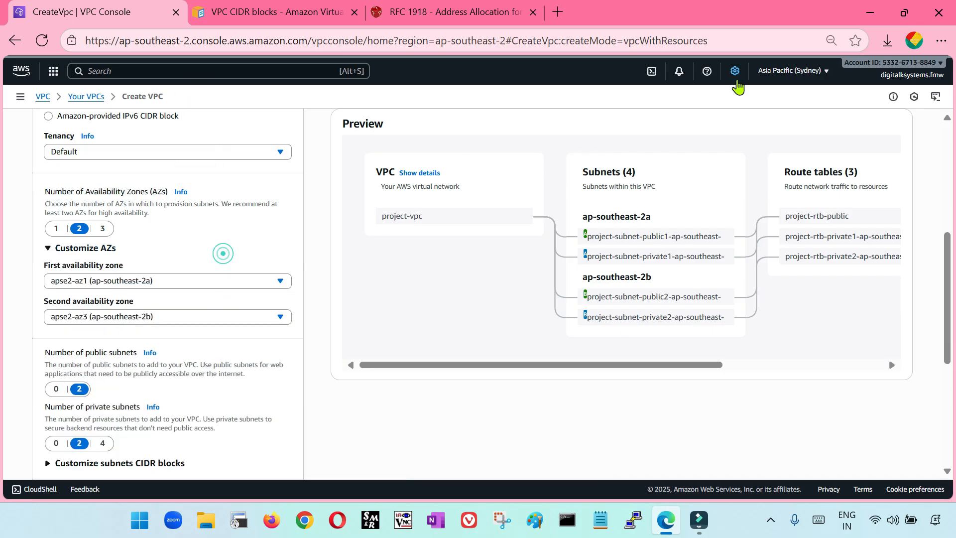
scroll(275, 206, "down", 2)
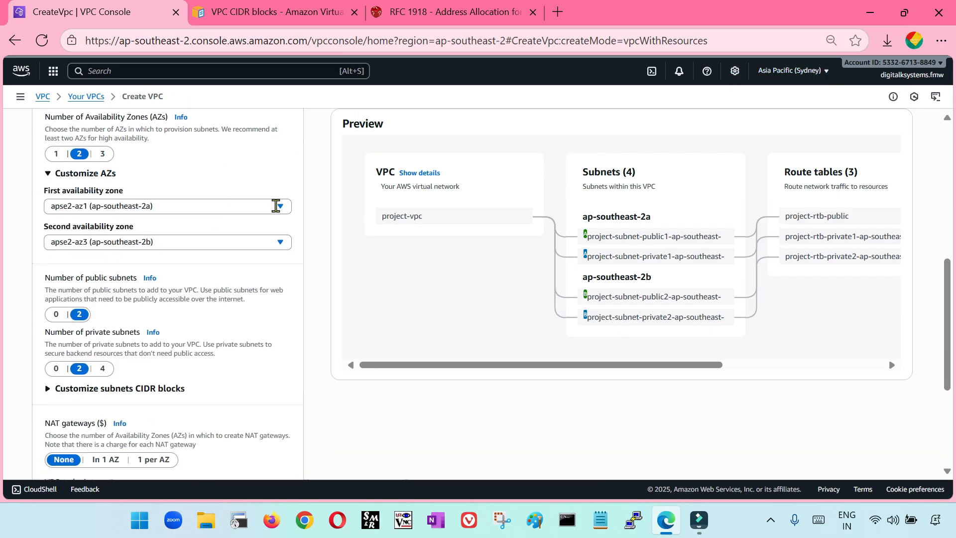
left_click(96, 209)
left_click(95, 209)
left_click(113, 243)
left_click(113, 244)
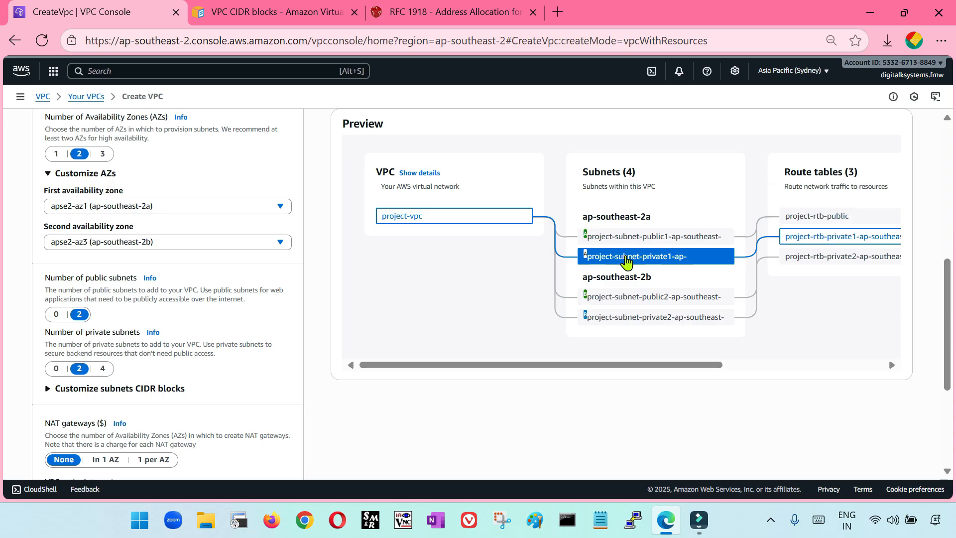
Examine how the preview links the public and private subnets to their route tables and network connections.
left_click_drag(497, 368, 595, 378)
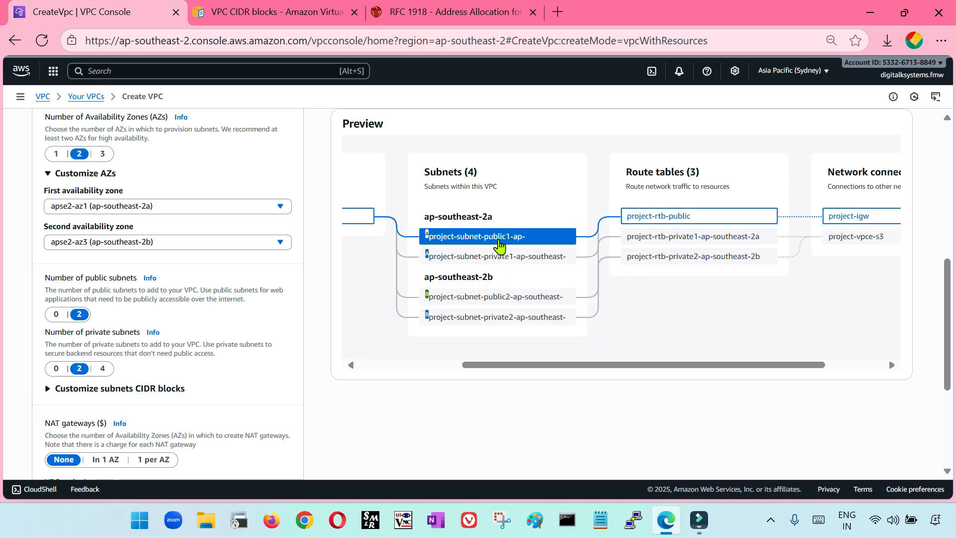
left_click_drag(607, 367, 643, 369)
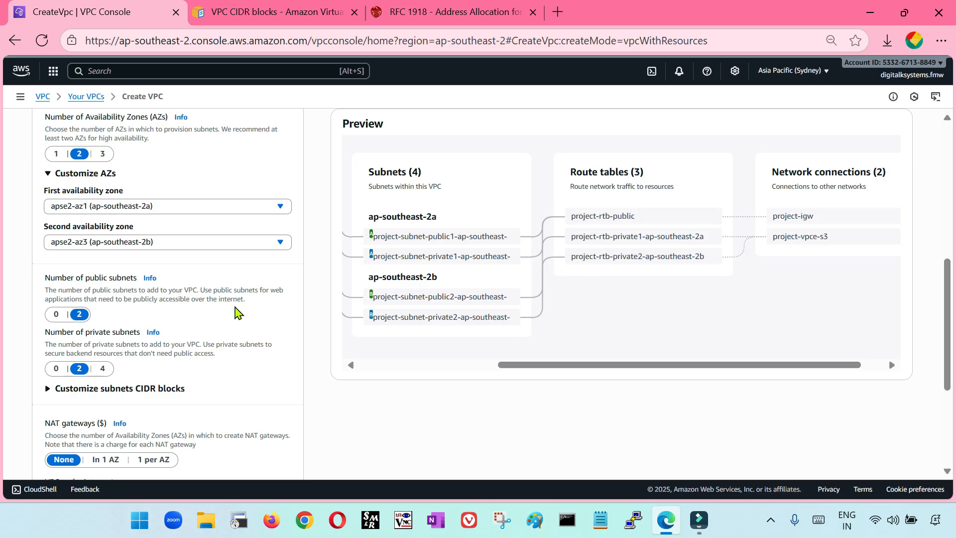
scroll(231, 319, "down", 2)
scroll(209, 405, "down", 3)
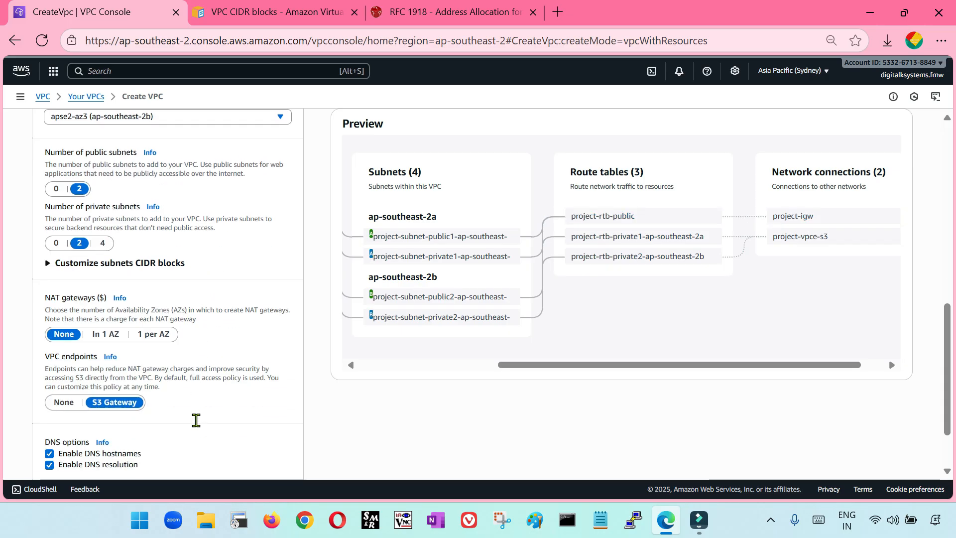
Set the number of Availability Zones to 3 and inspect the subnets and route tables in the preview.
scroll(197, 422, "up", 4)
scroll(212, 425, "down", 1)
scroll(210, 421, "up", 1)
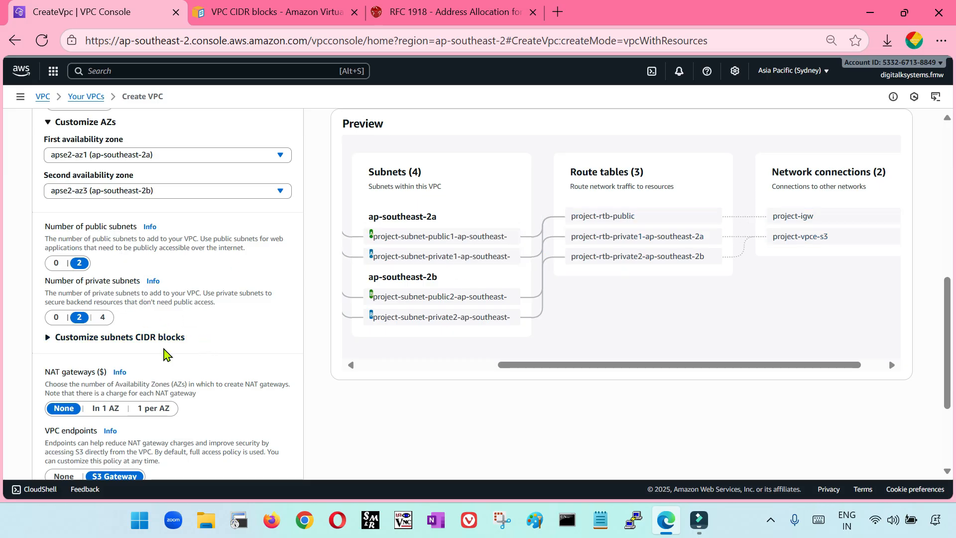
scroll(165, 356, "up", 1)
left_click(107, 179)
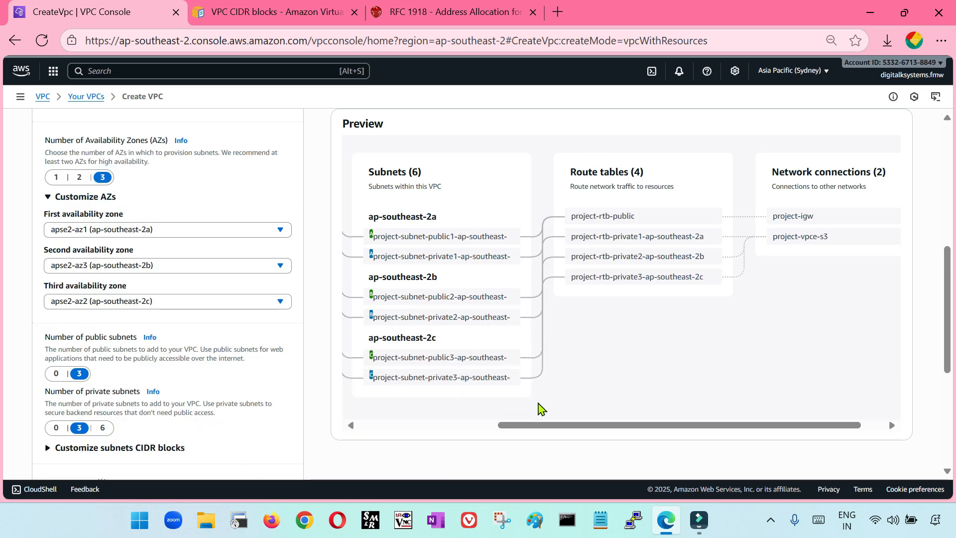
left_click_drag(548, 425, 495, 425)
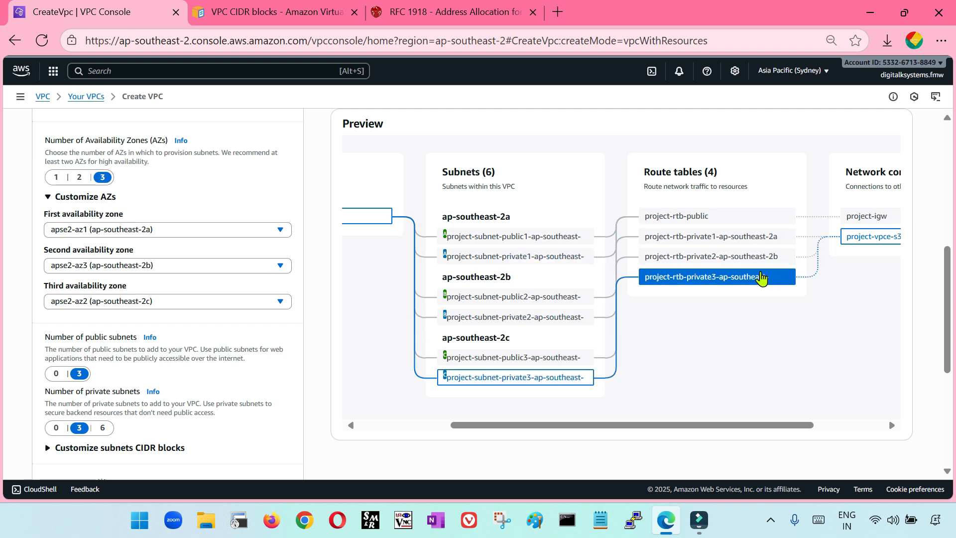
Try 6 private subnets to compare the preview and set the number back to 3.
scroll(232, 293, "down", 3)
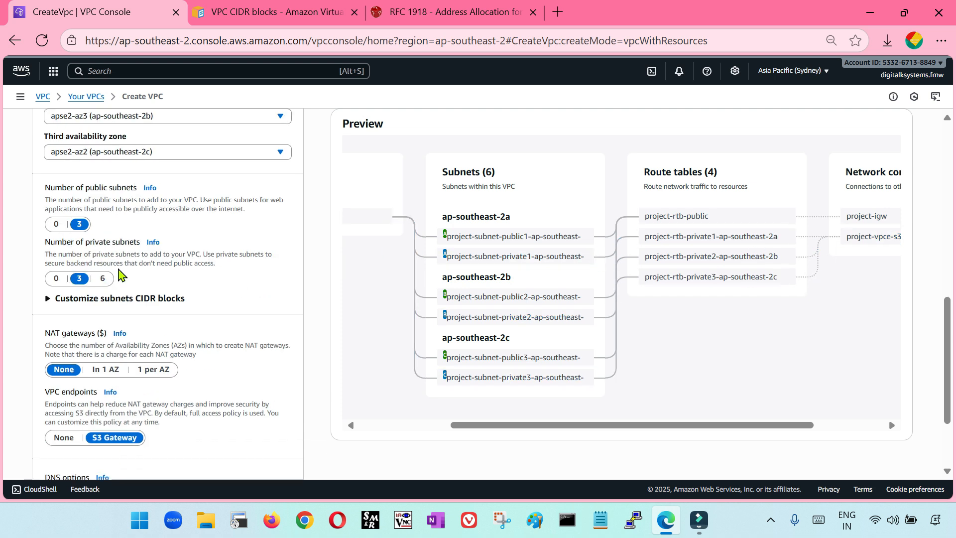
scroll(164, 308, "down", 2)
scroll(156, 337, "up", 3)
scroll(224, 313, "down", 2)
scroll(242, 303, "up", 5)
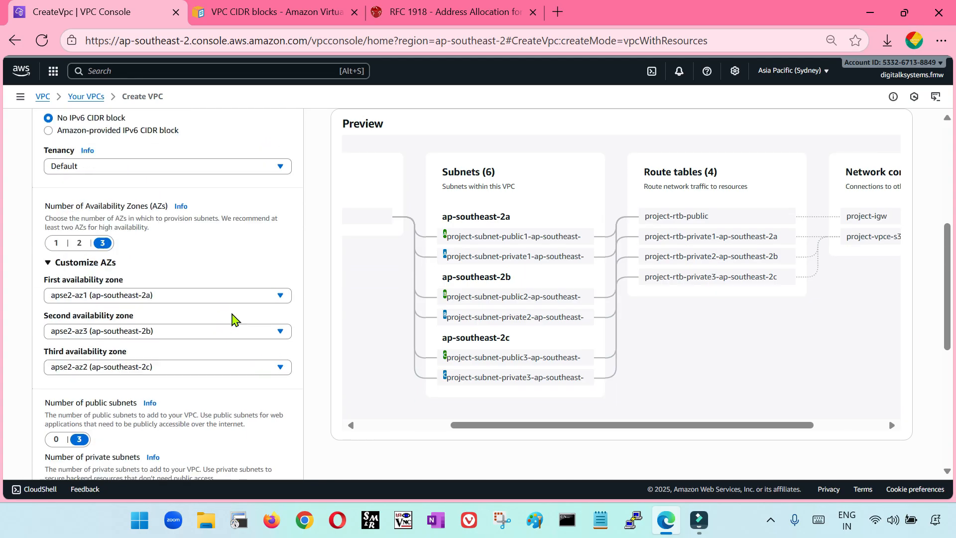
scroll(115, 261, "down", 5)
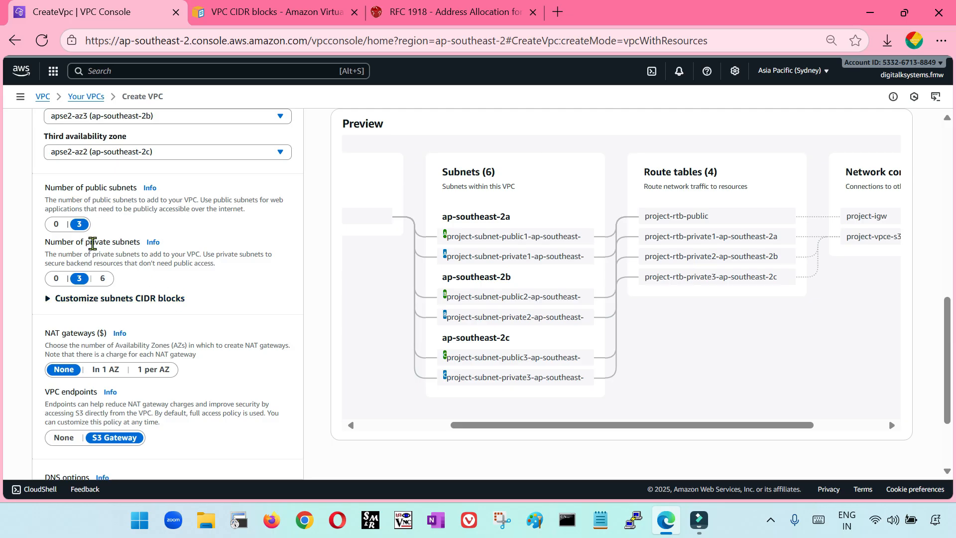
left_click(103, 279)
scroll(525, 374, "down", 2)
scroll(525, 374, "up", 1)
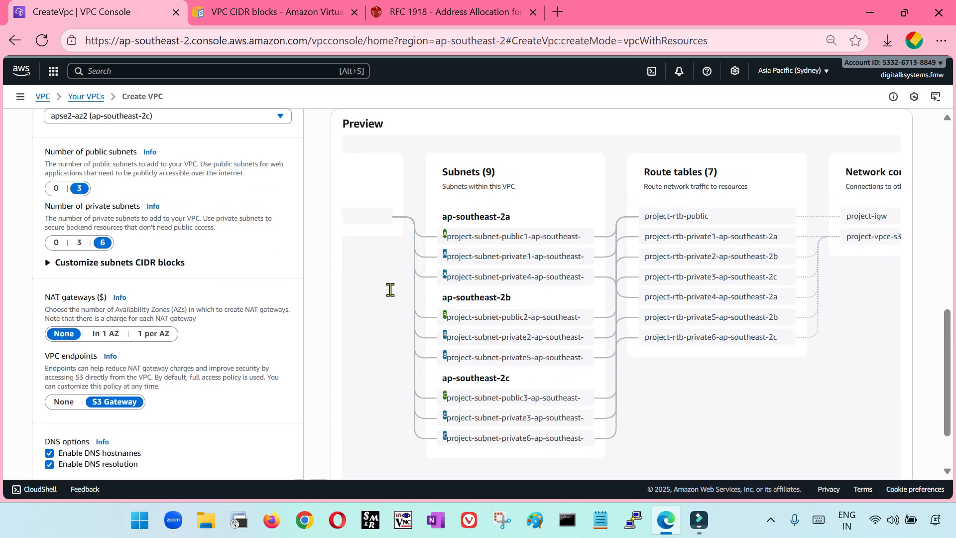
left_click(79, 242)
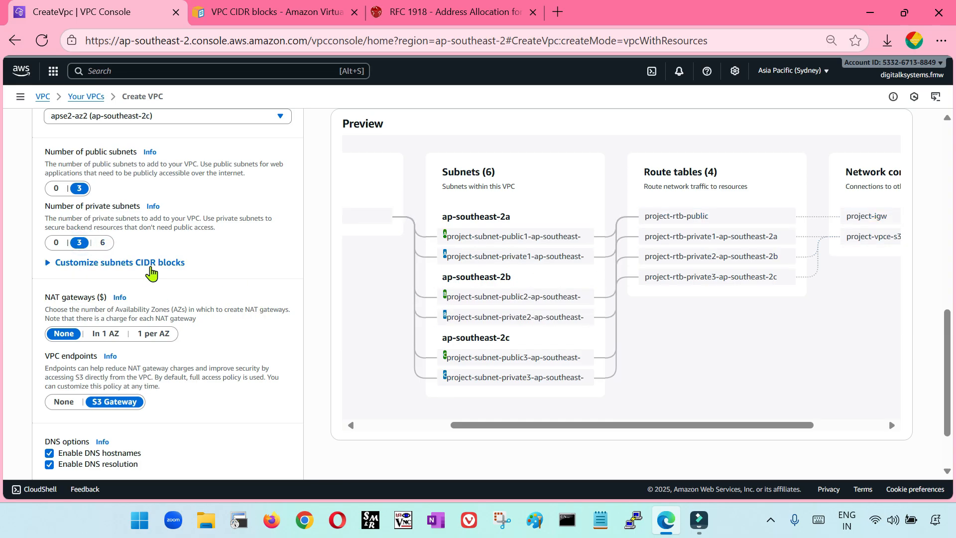
Review the VPC's IPv4 CIDR block in relation to the subnets in the preview.
scroll(165, 271, "up", 5)
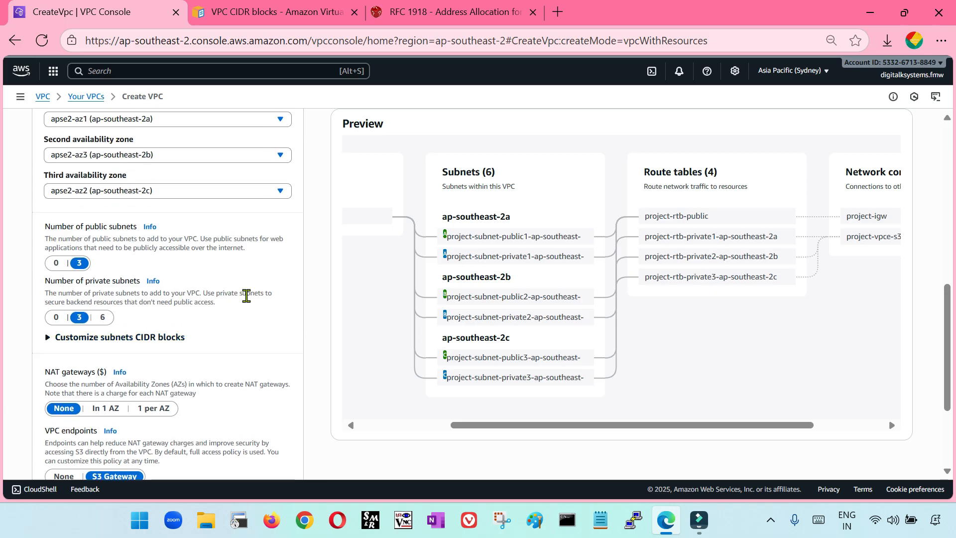
scroll(227, 287, "up", 3)
left_click_drag(106, 193, 30, 200)
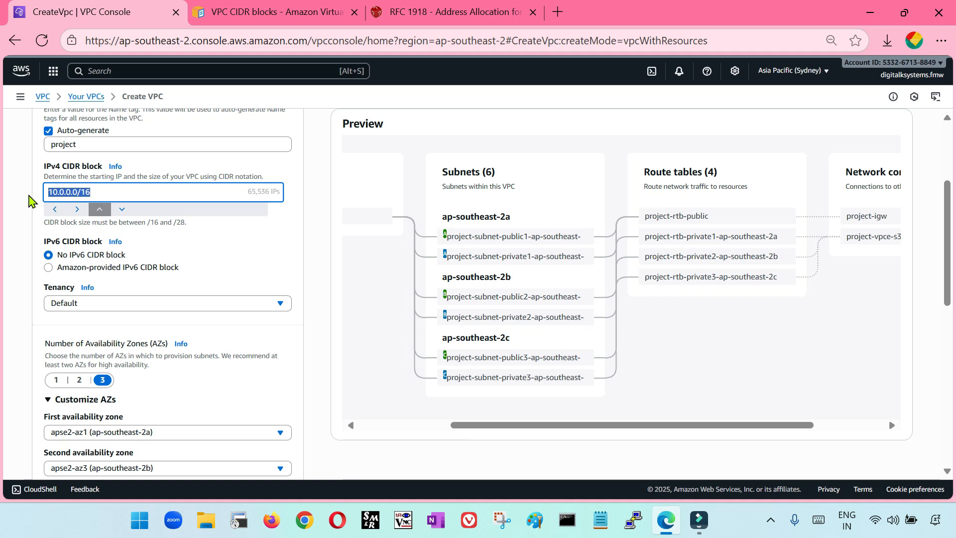
left_click(25, 195)
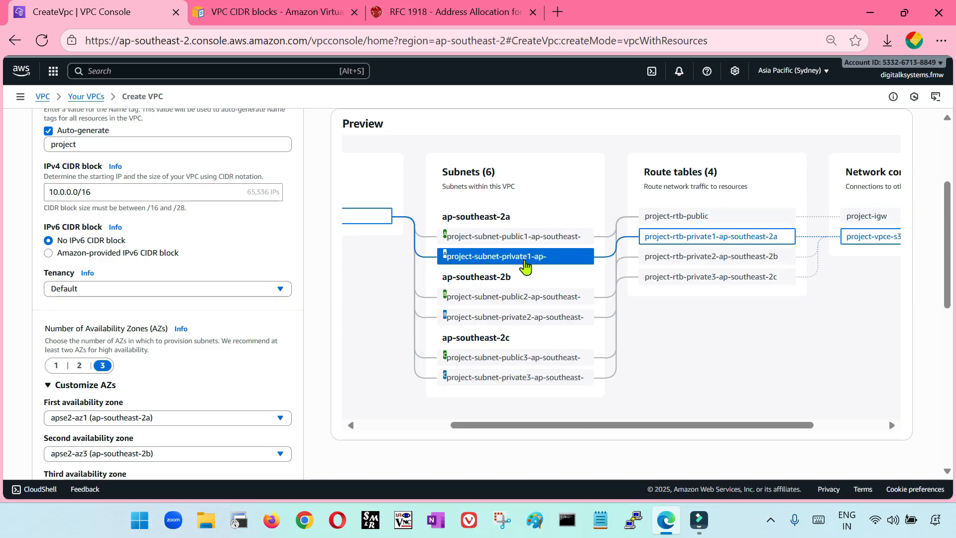
scroll(284, 293, "down", 3)
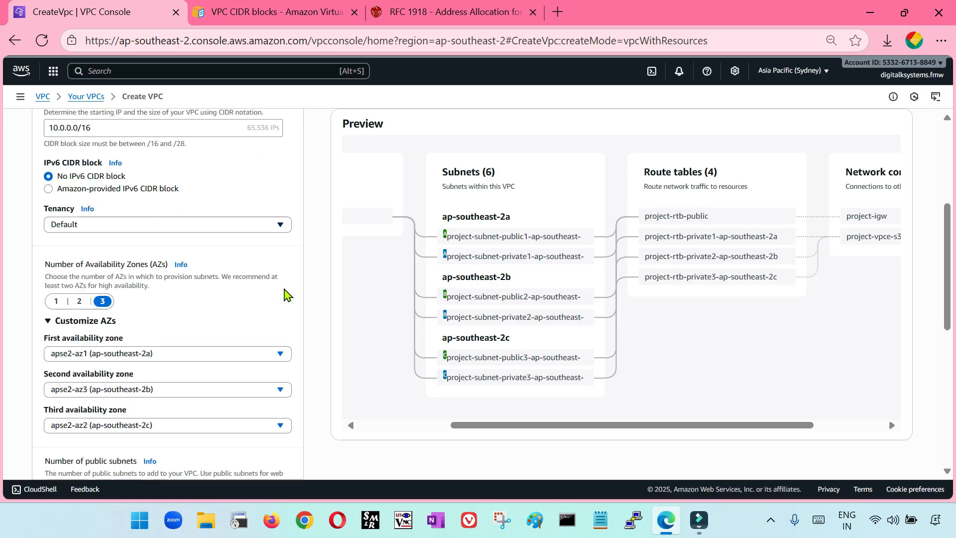
scroll(234, 303, "up", 5)
scroll(111, 252, "up", 3)
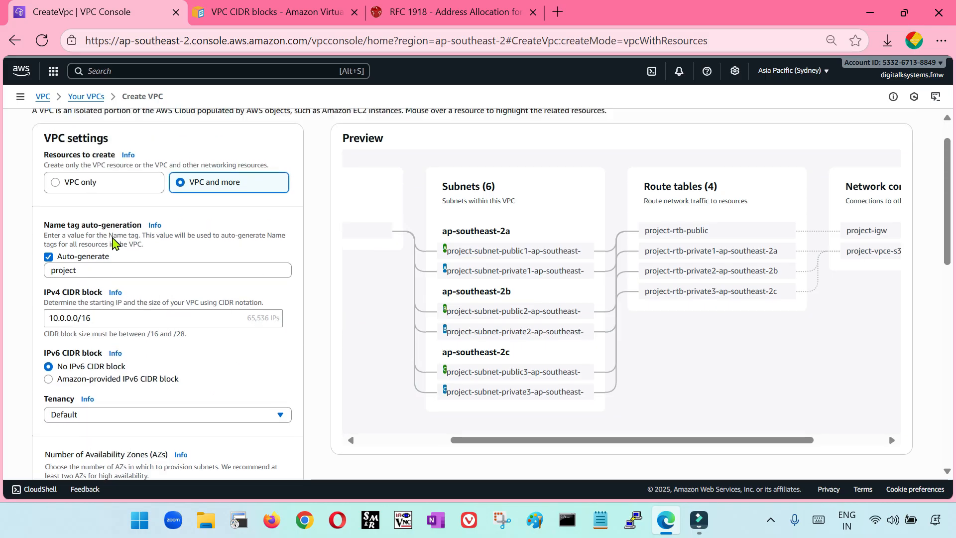
scroll(90, 334, "down", 3)
left_click_drag(102, 267, 55, 267)
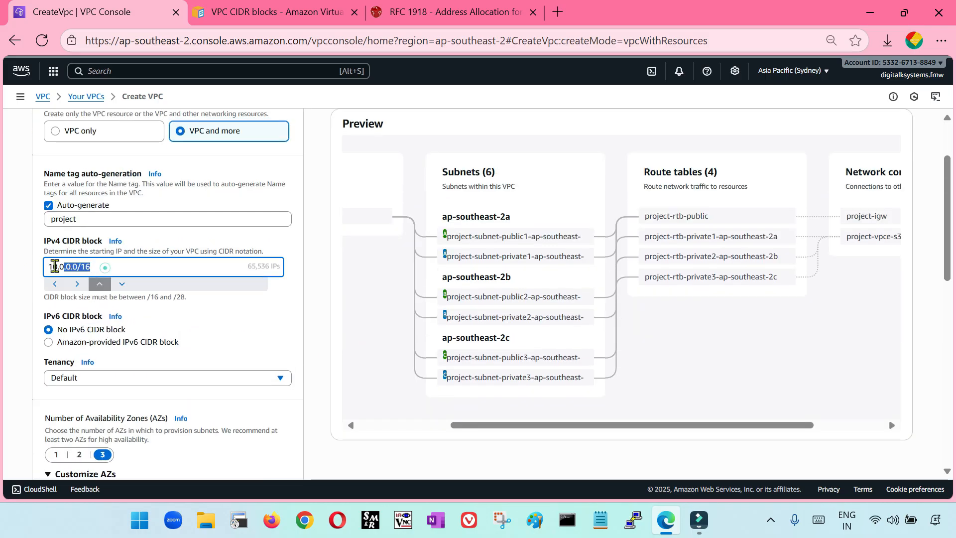
left_click(20, 264)
Expand the subnet CIDR block customization, review the public and private blocks for each zone, and collapse it again.
scroll(101, 272, "down", 5)
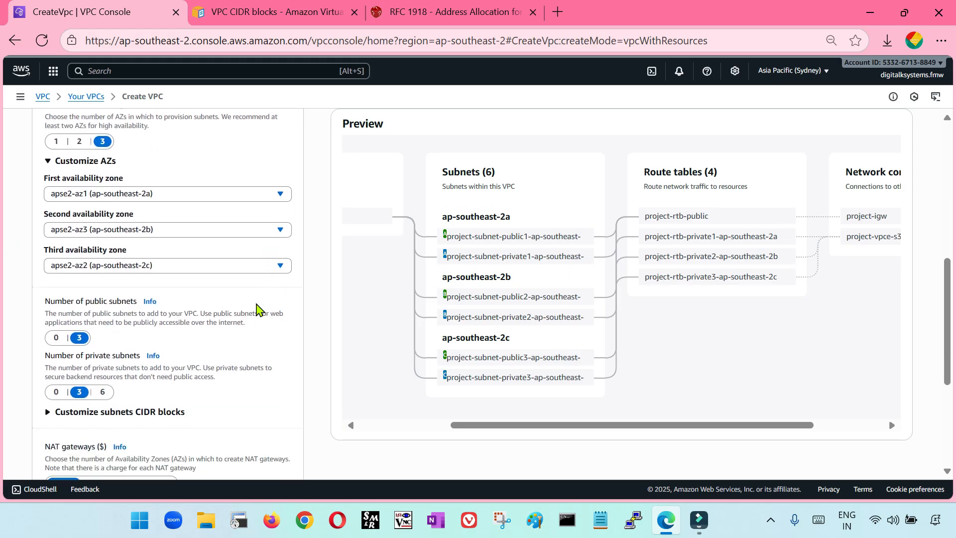
scroll(123, 223, "down", 5)
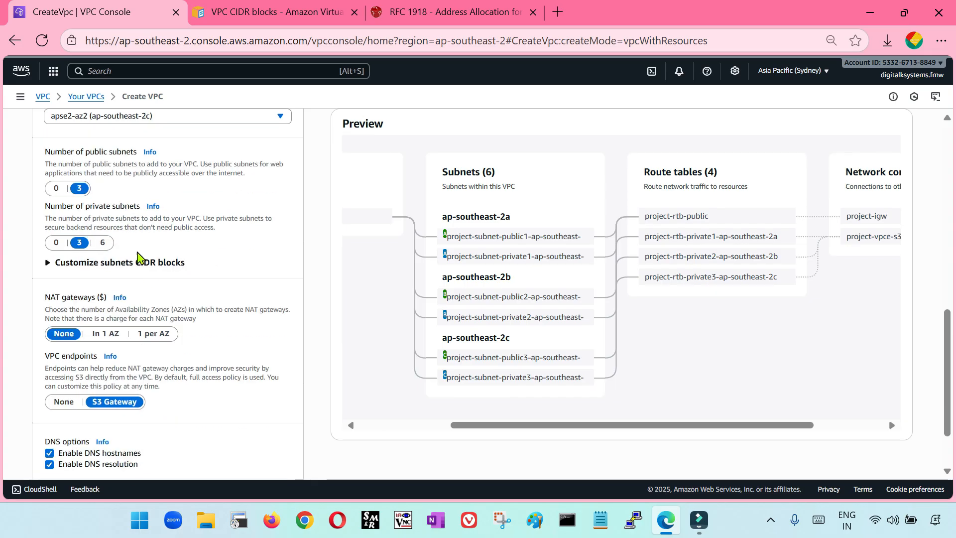
scroll(101, 293, "up", 1)
left_click(49, 263)
scroll(181, 289, "down", 3)
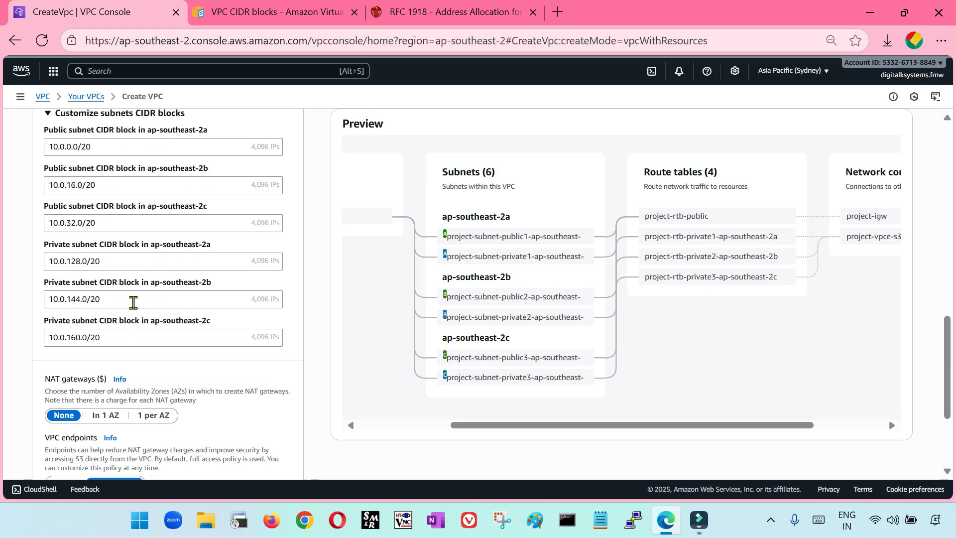
scroll(102, 311, "up", 1)
left_click(47, 189)
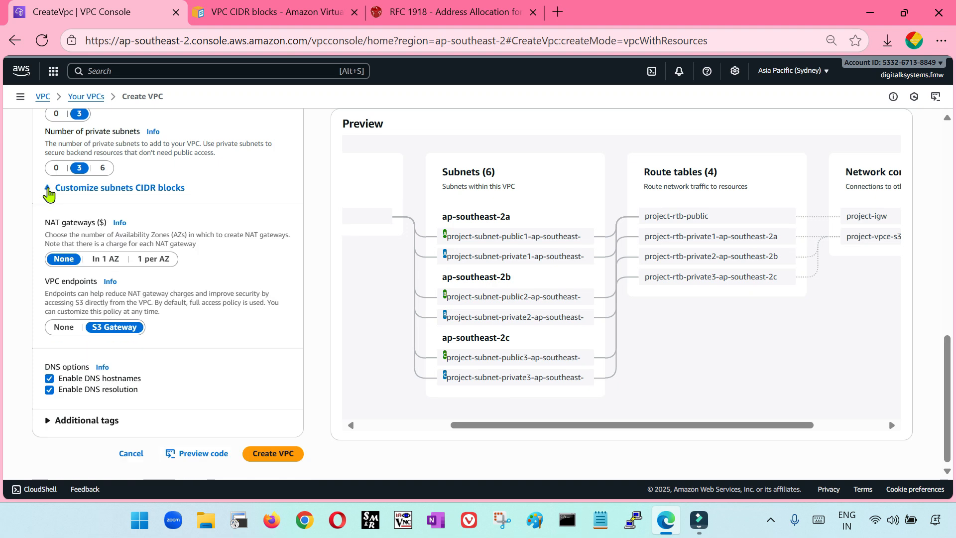
scroll(193, 334, "up", 1)
scroll(190, 334, "up", 1)
left_click(48, 262)
left_click(49, 263)
scroll(173, 342, "down", 1)
scroll(173, 343, "down", 1)
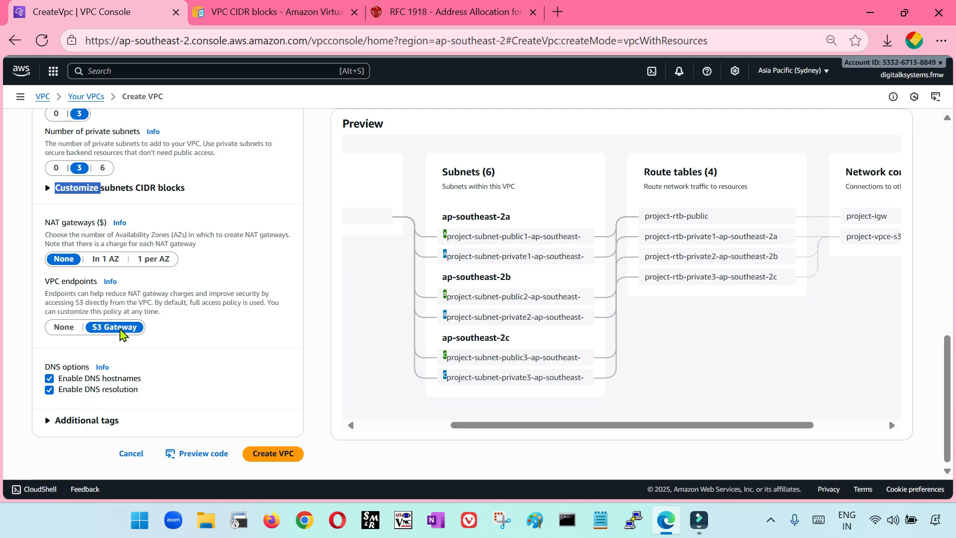
Try the VPC endpoints option None to compare the network connections preview and switch back to S3 Gateway.
left_click_drag(45, 281, 93, 282)
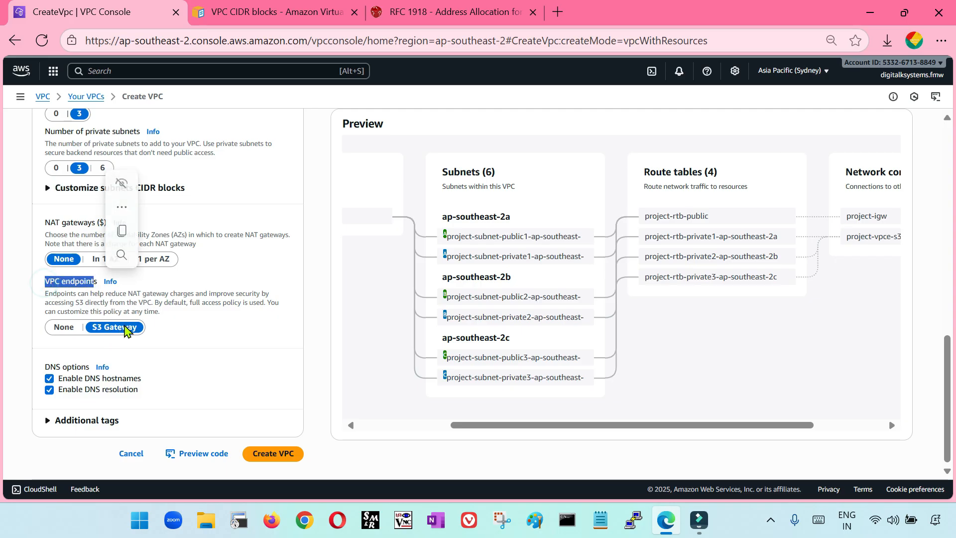
scroll(560, 425, "right", 3)
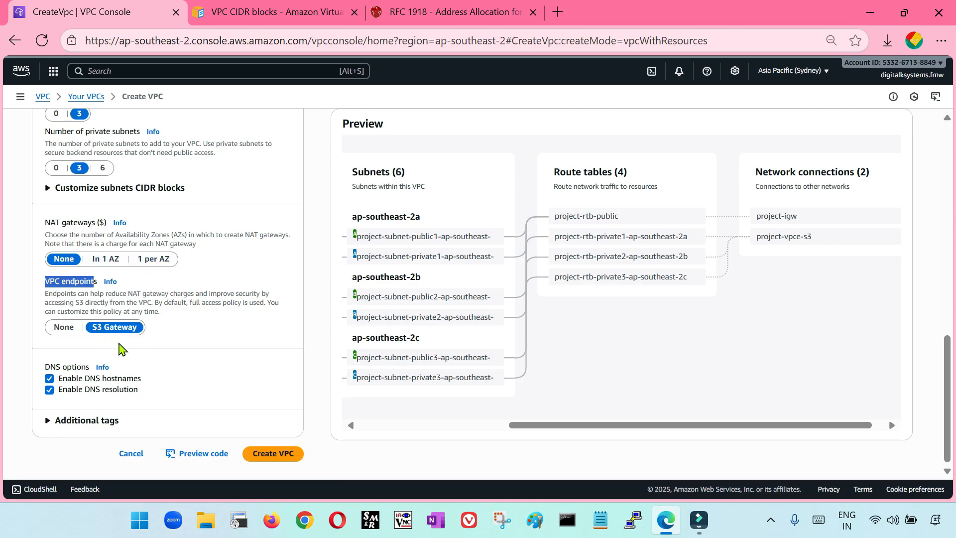
left_click(119, 343)
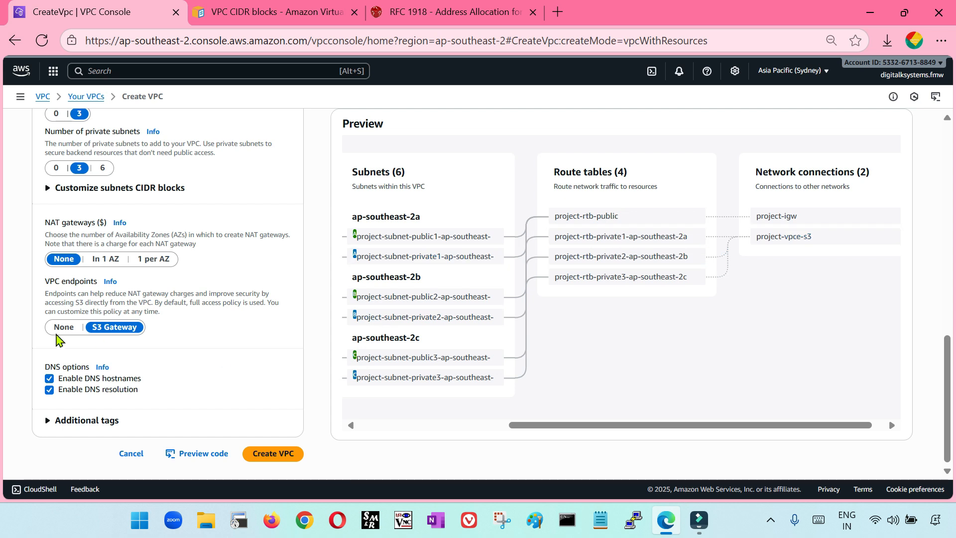
left_click(66, 327)
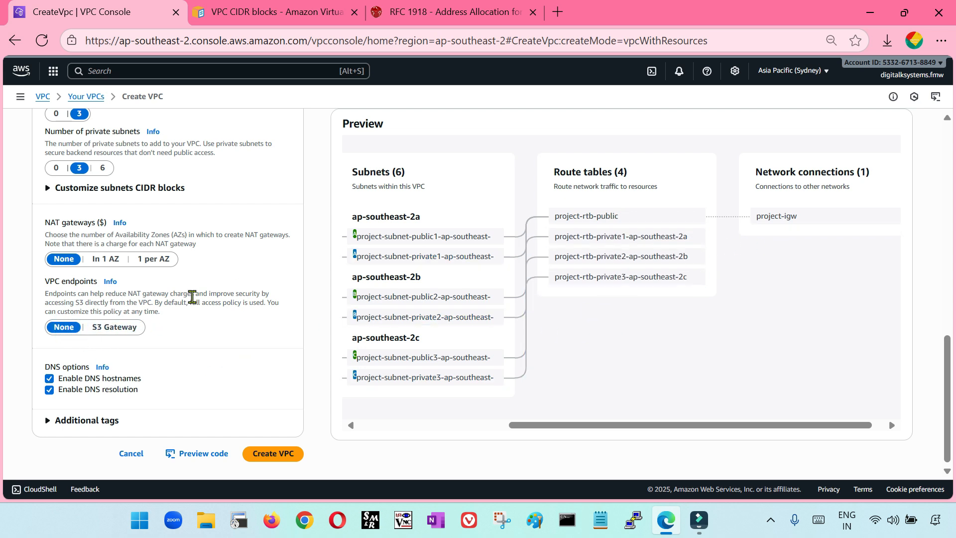
left_click(119, 331)
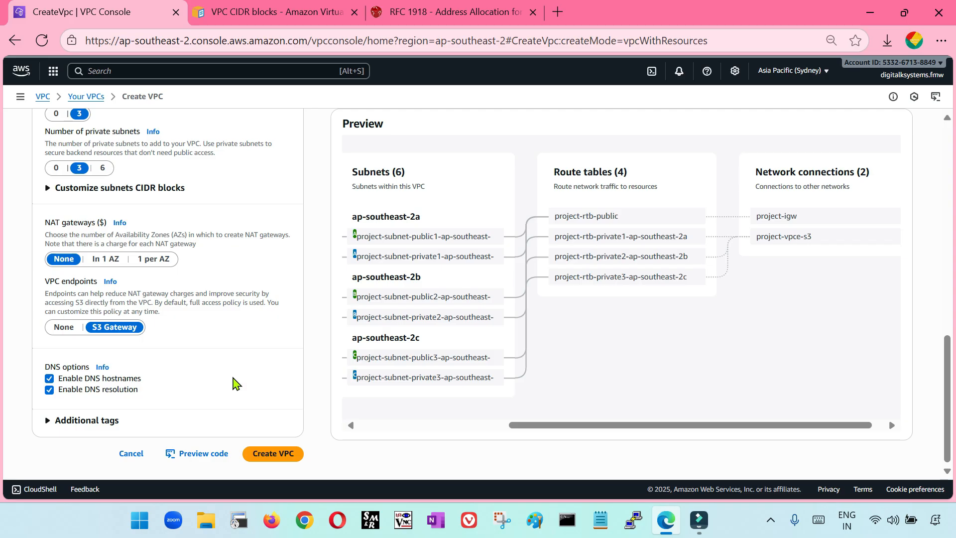
Review all VPC settings from the name tag and CIDR block through the NAT gateway, endpoint and DNS options.
scroll(234, 384, "up", 10)
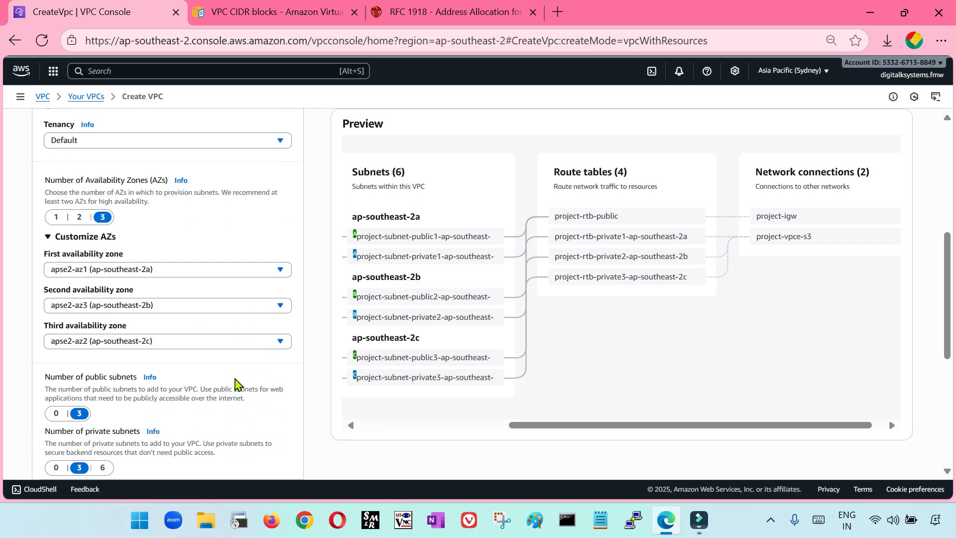
scroll(198, 314, "up", 2)
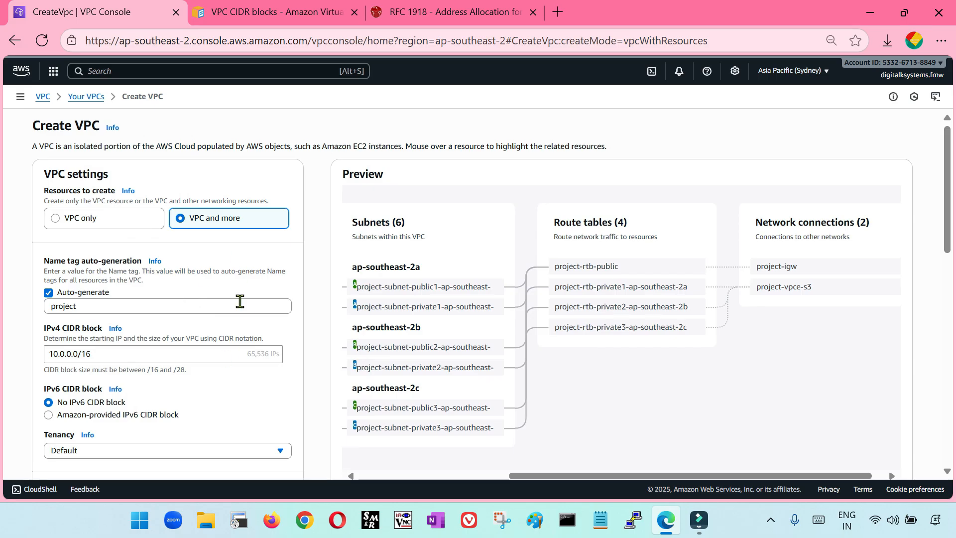
scroll(248, 359, "down", 2)
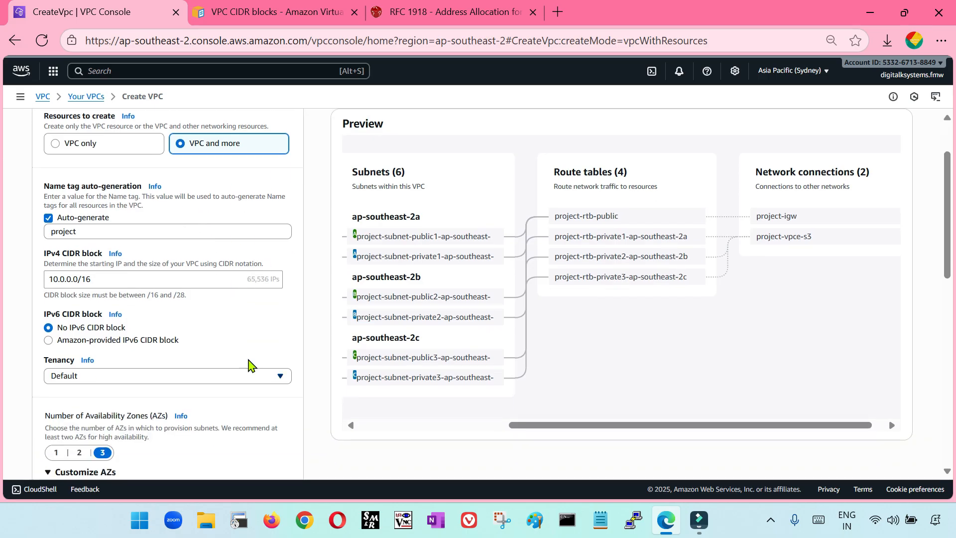
scroll(234, 359, "down", 2)
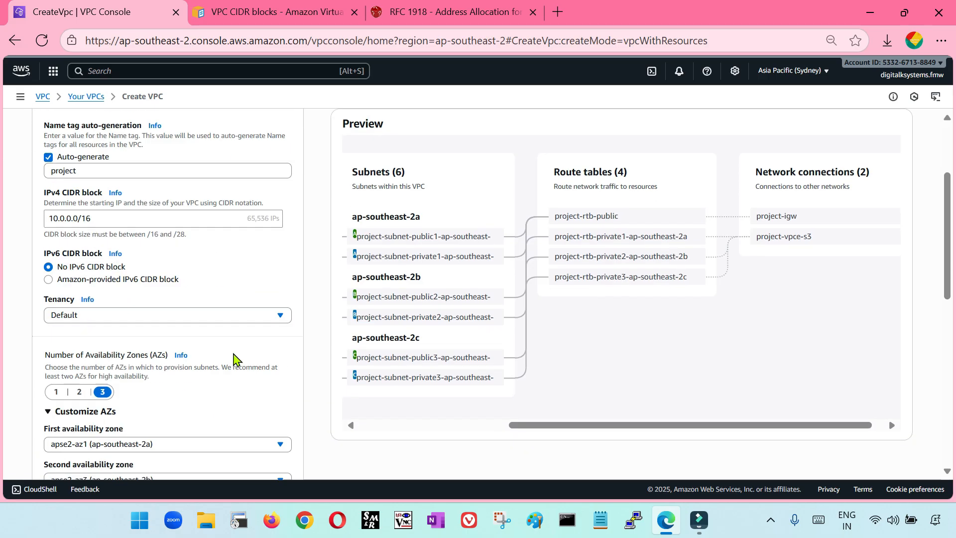
scroll(241, 356, "up", 2)
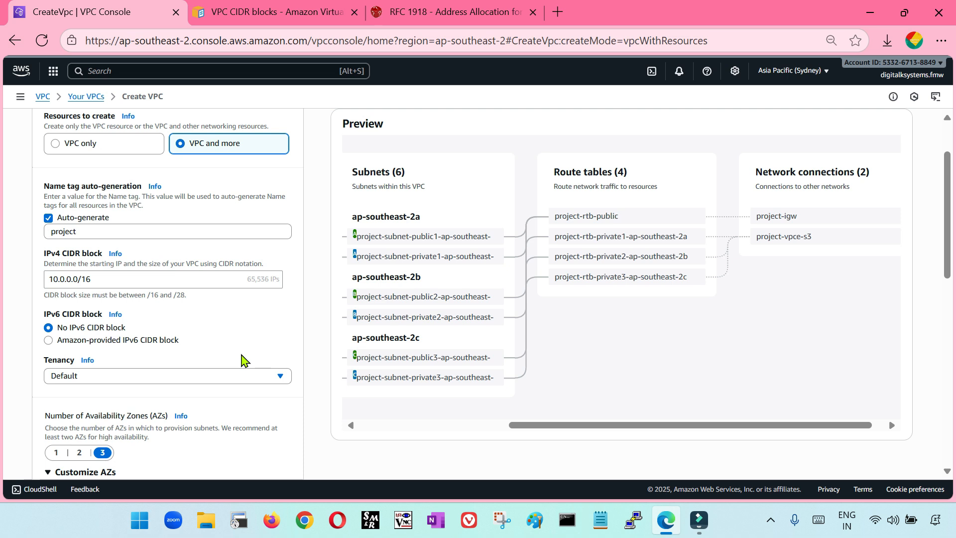
scroll(249, 359, "up", 2)
scroll(261, 361, "down", 2)
scroll(259, 363, "down", 10)
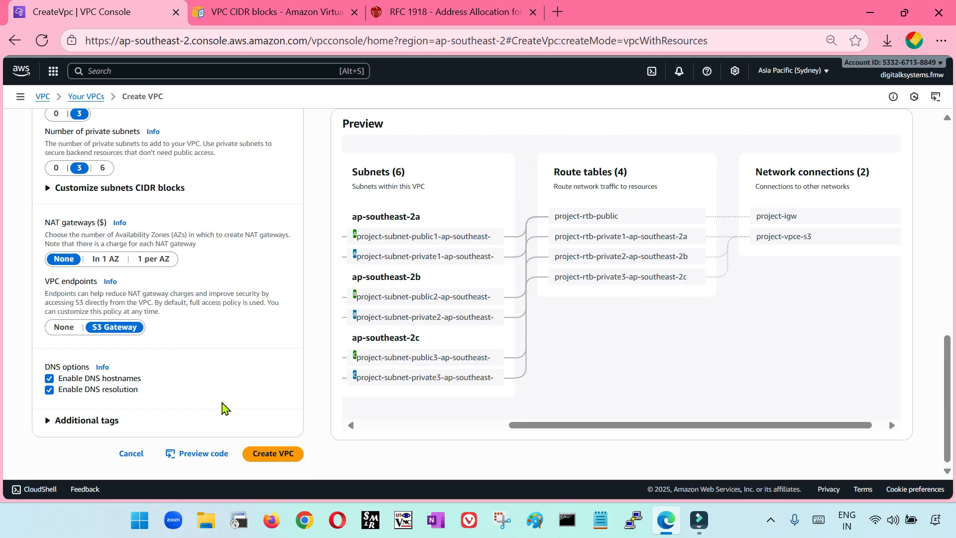
scroll(225, 408, "up", 3)
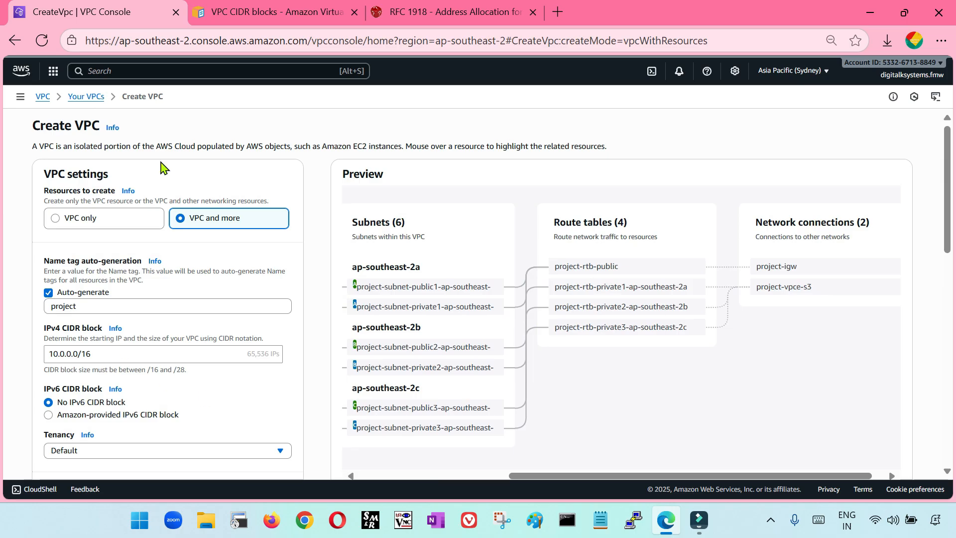
scroll(271, 420, "down", 10)
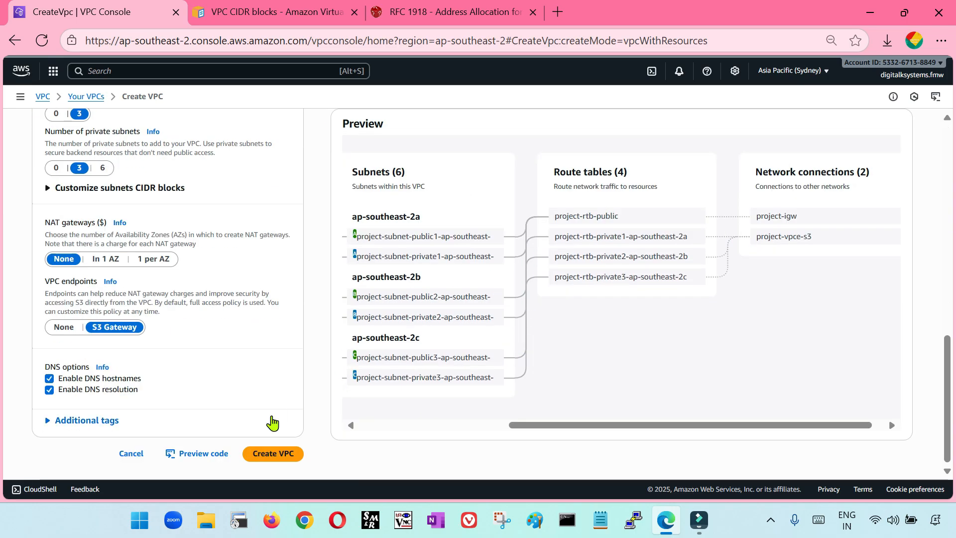
Create the VPC with its configured resources and look through the details of the creation workflow.
left_click(279, 453)
scroll(437, 384, "down", 2)
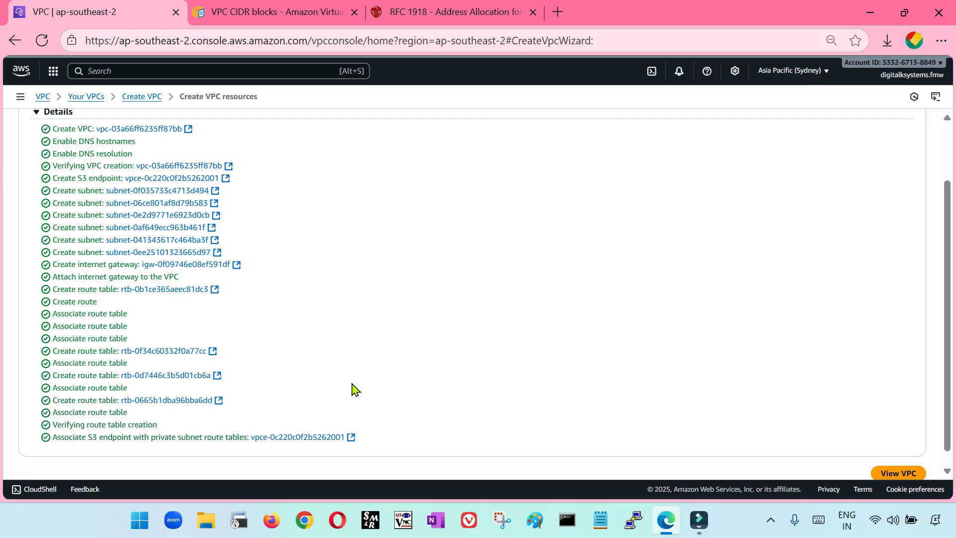
scroll(366, 369, "up", 2)
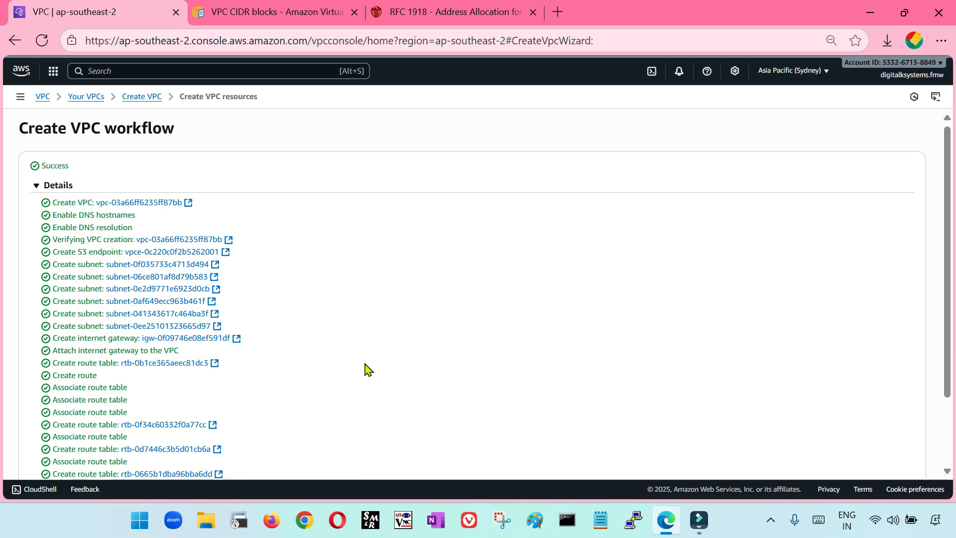
scroll(367, 369, "down", 2)
Open the new VPC, return to the list of VPCs, and look through project-vpc's resource map.
left_click(895, 457)
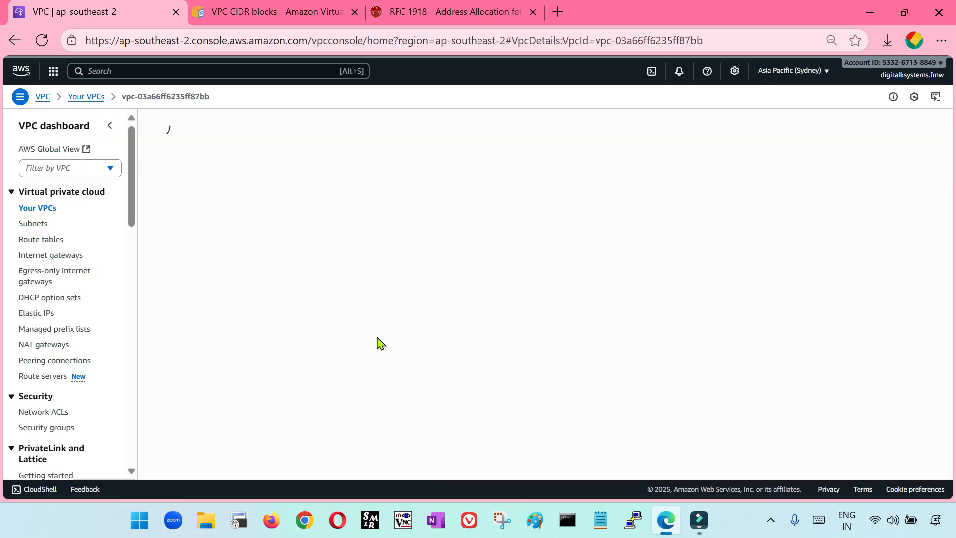
left_click(40, 208)
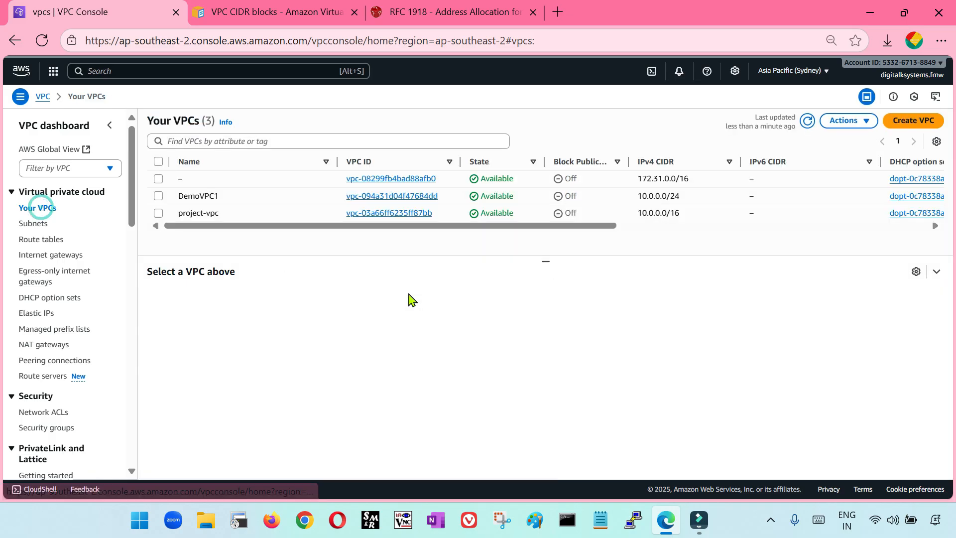
left_click(158, 213)
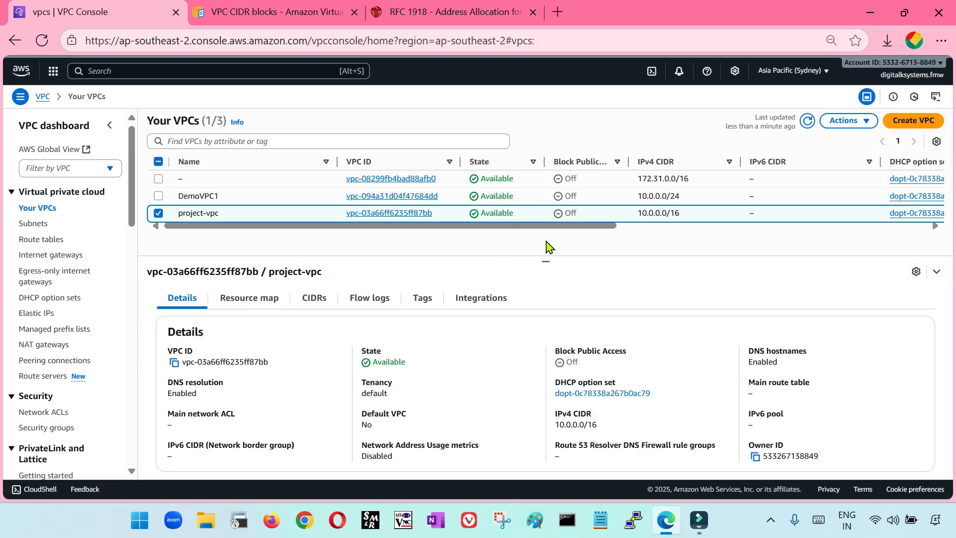
left_click_drag(548, 260, 554, 252)
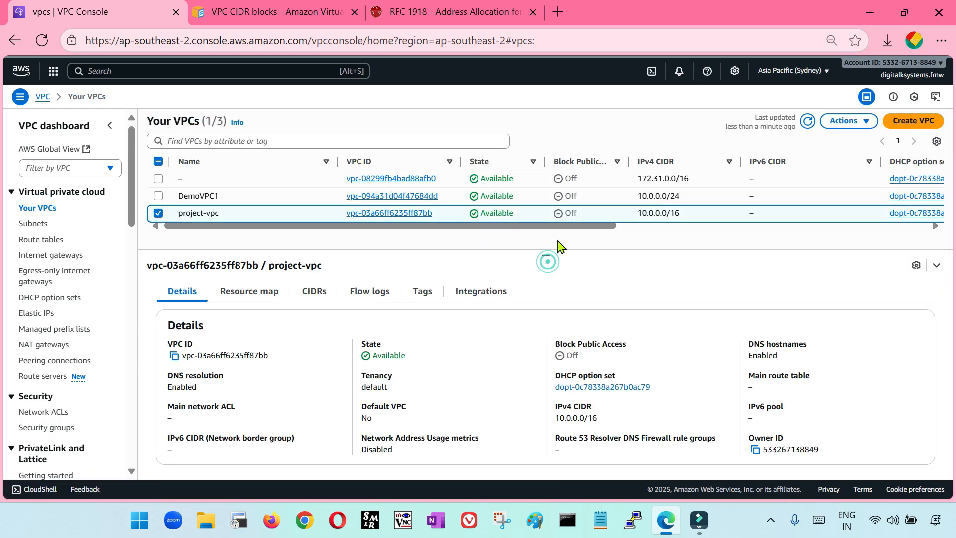
left_click(259, 298)
scroll(513, 384, "down", 3)
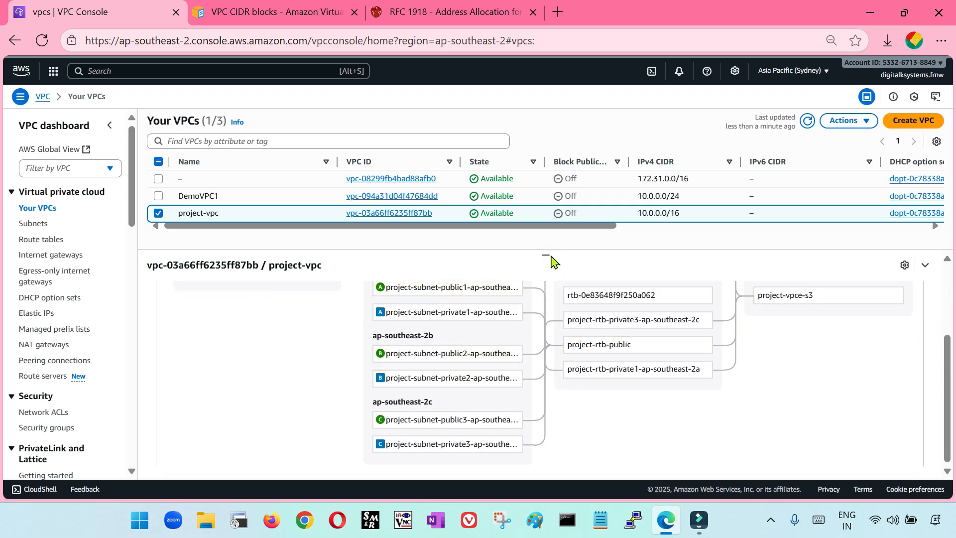
scroll(320, 363, "up", 3)
scroll(320, 366, "down", 1)
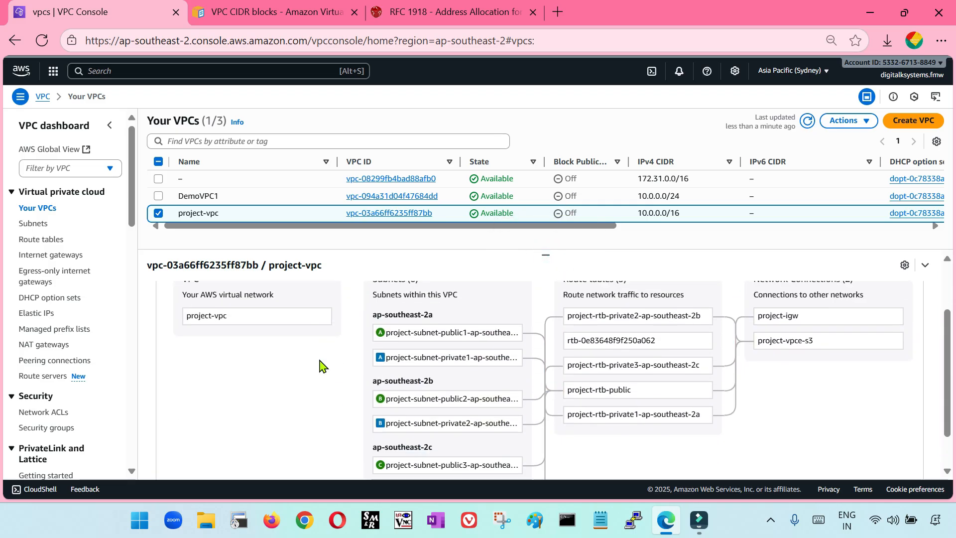
scroll(320, 366, "down", 1)
Reduce the page zoom by one level and examine how project-vpc's subnets, route tables and network connections relate in the resource map.
left_click(941, 40)
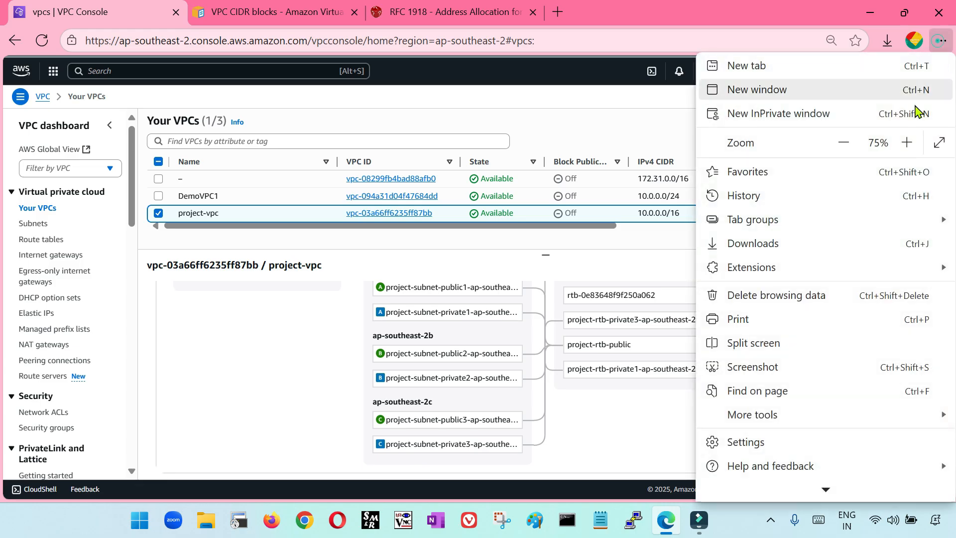
left_click(844, 143)
left_click(281, 342)
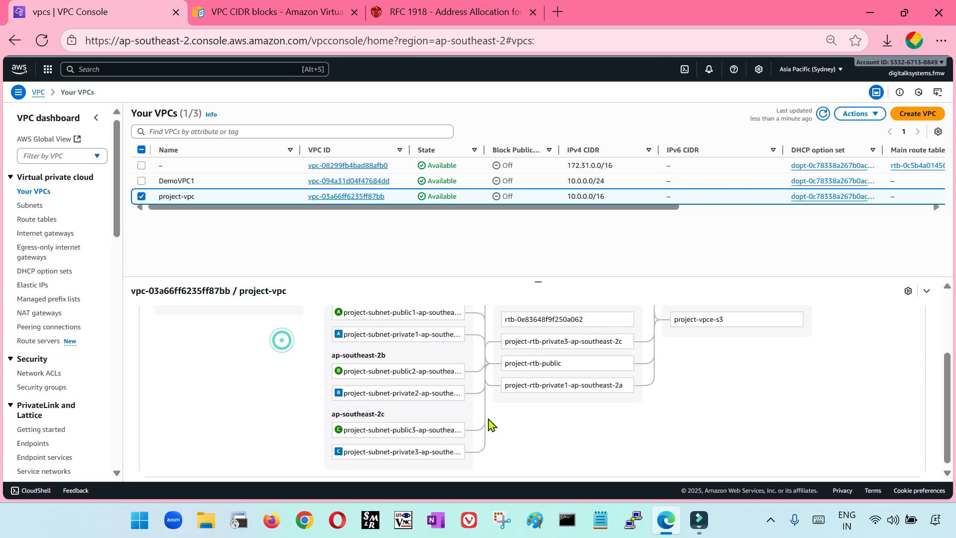
scroll(490, 426, "up", 2)
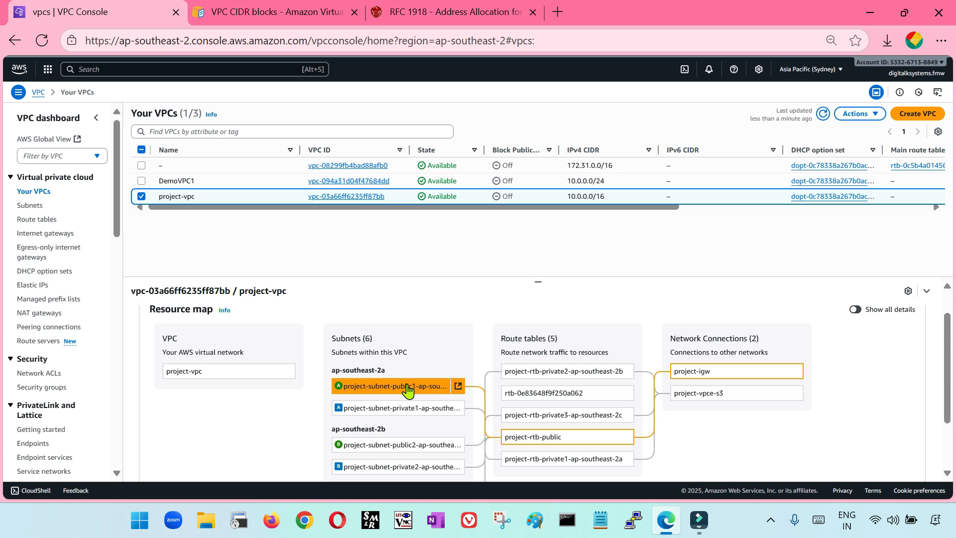
scroll(389, 385, "down", 2)
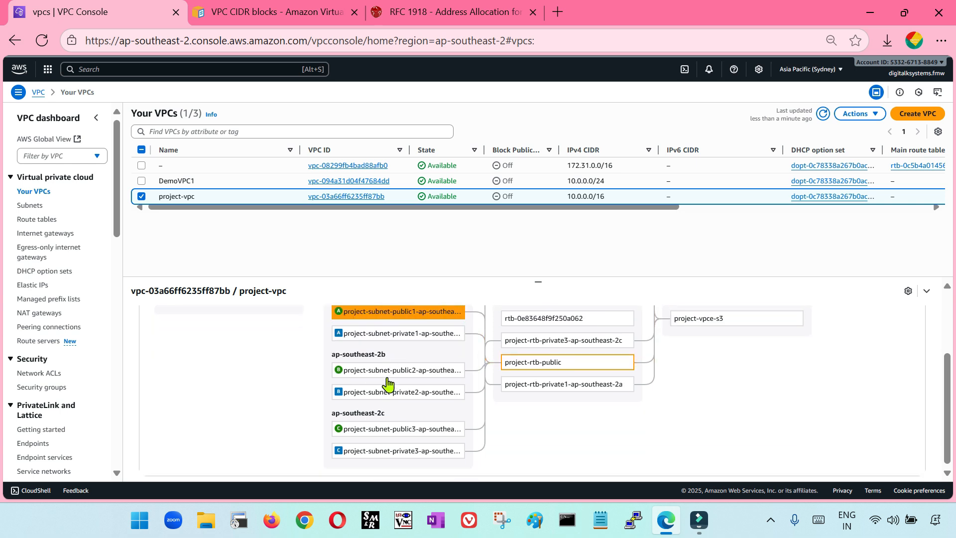
triple_click(388, 357)
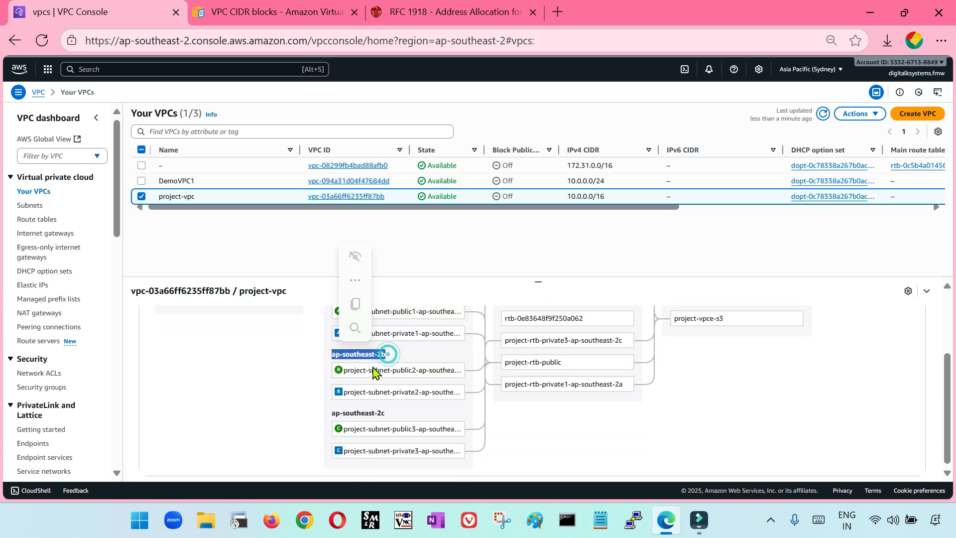
triple_click(395, 409)
scroll(397, 398, "up", 2)
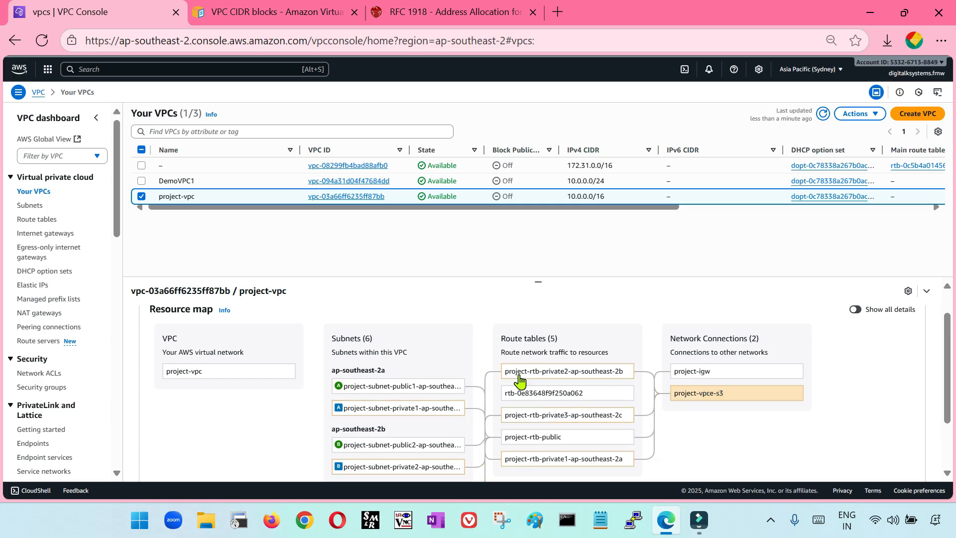
scroll(491, 413, "down", 2)
scroll(490, 435, "up", 3)
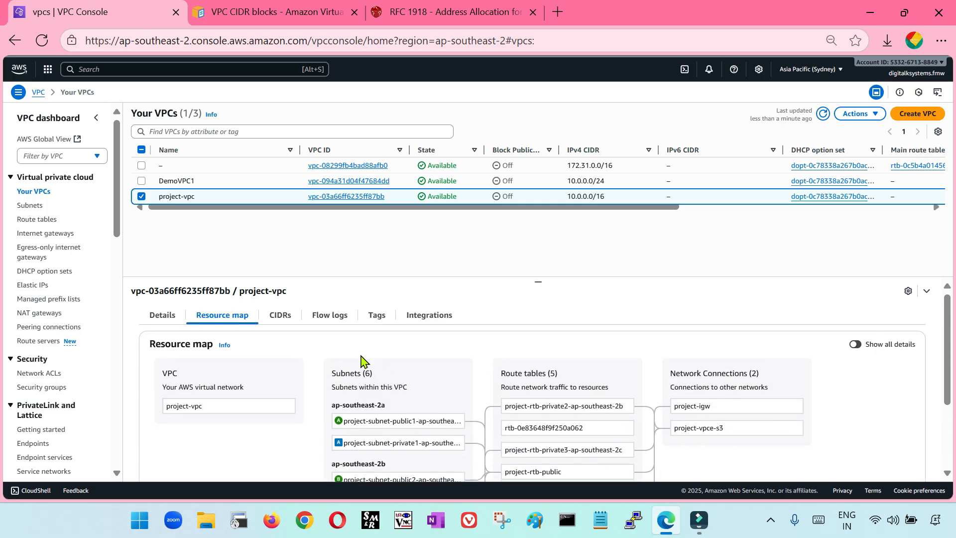
View the IPv4 CIDRs of project-vpc and refresh the subnets list to check the subnets in the region.
left_click(284, 318)
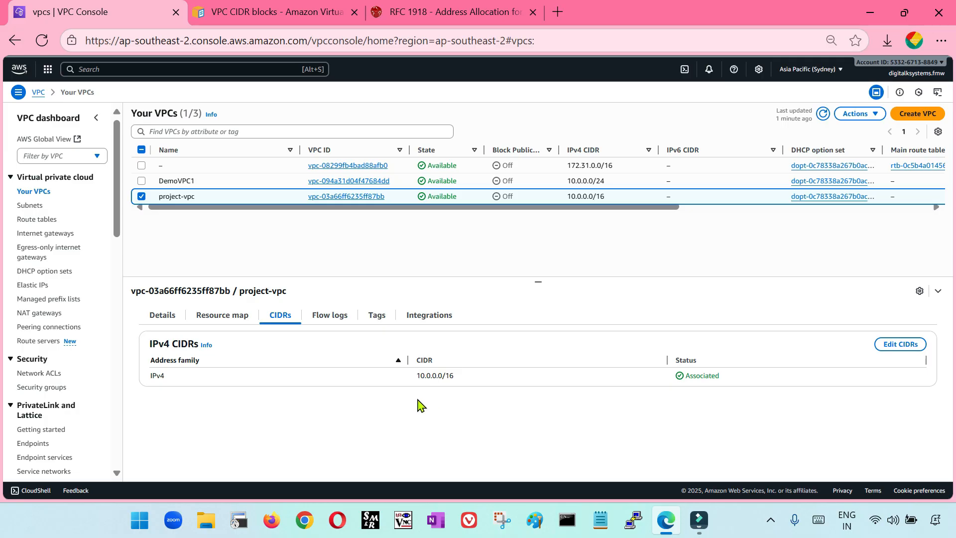
left_click(25, 206)
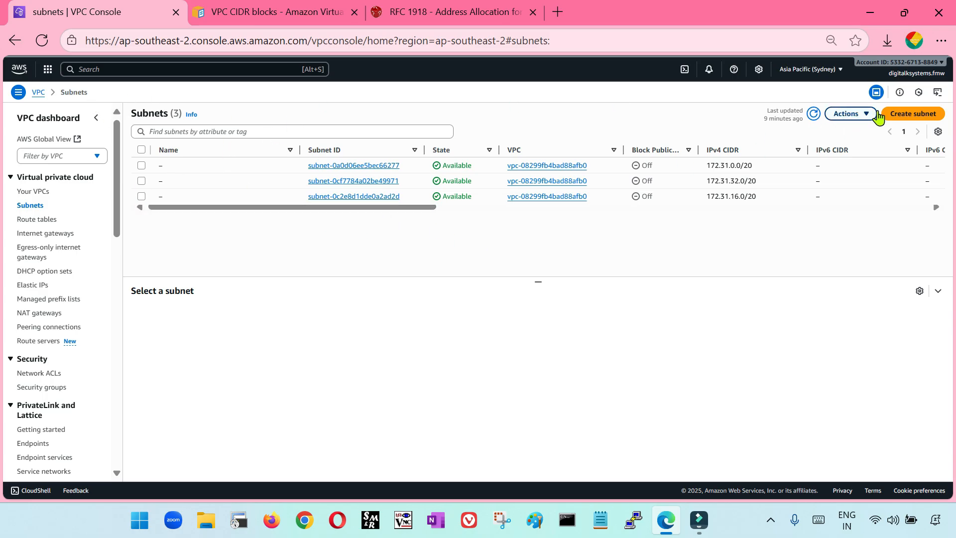
left_click(813, 115)
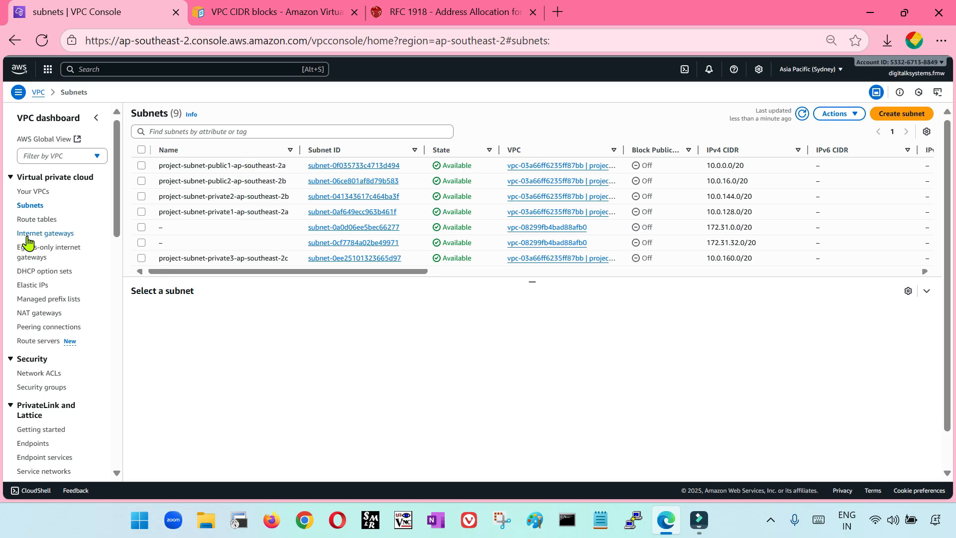
View the list of route tables and the details of the project-igw internet gateway.
left_click(50, 219)
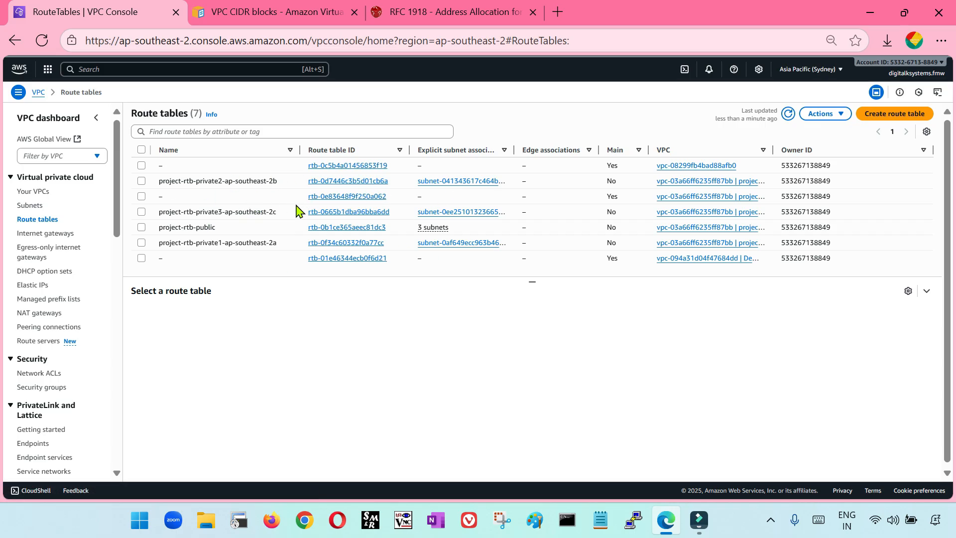
left_click(60, 234)
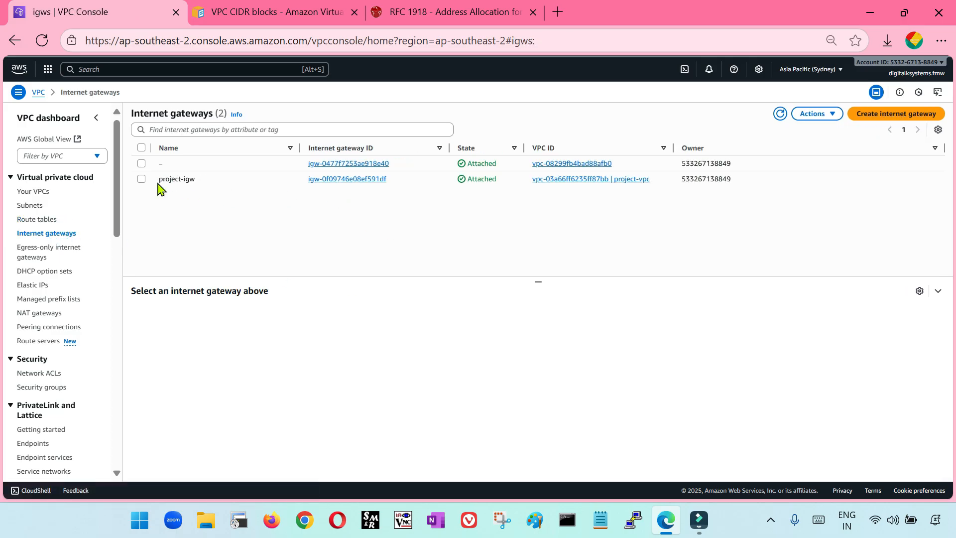
left_click_drag(158, 179, 202, 185)
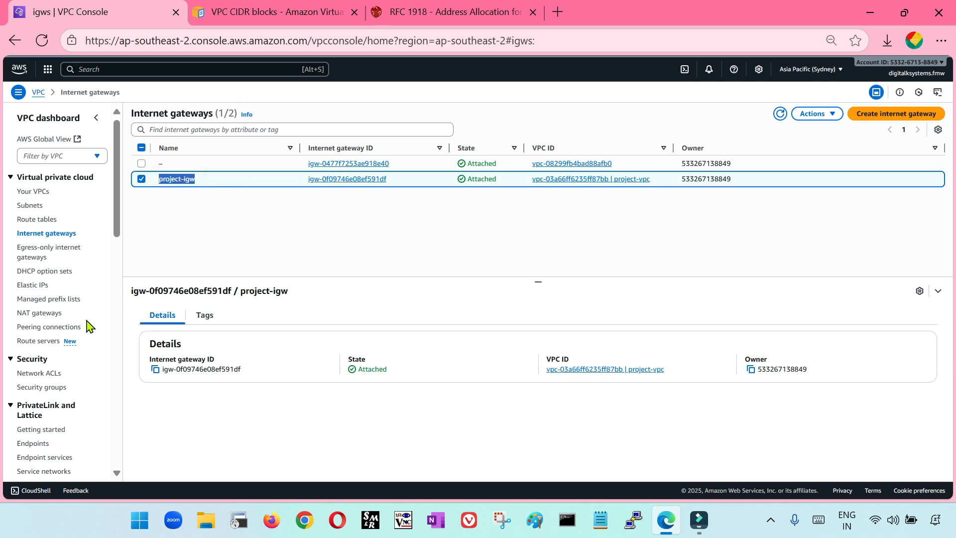
View the network ACLs and refresh the list of security groups.
left_click(44, 374)
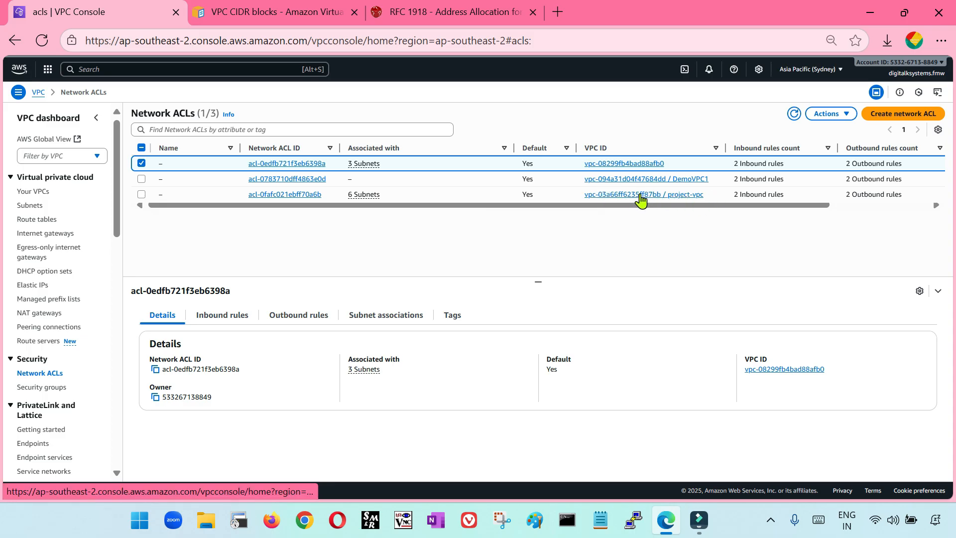
left_click(50, 390)
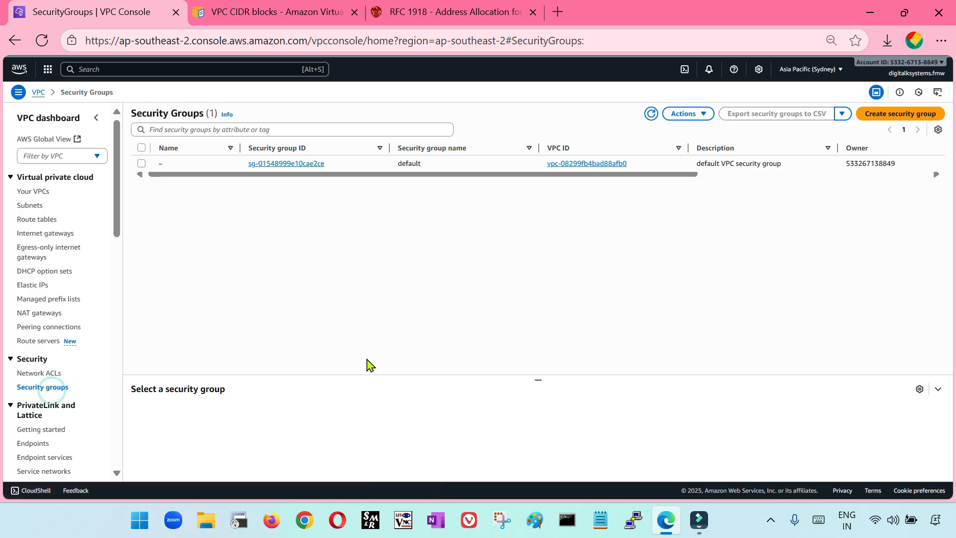
left_click(651, 114)
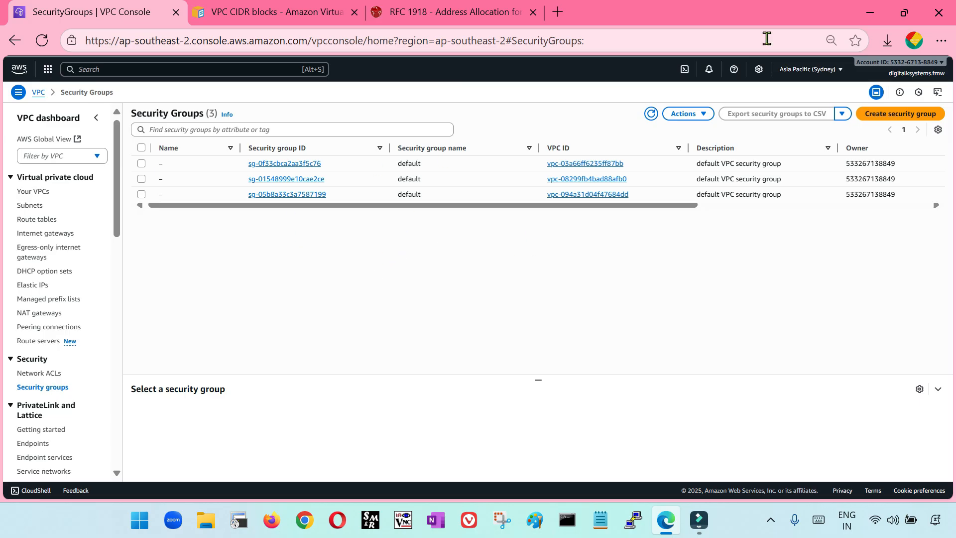
Start a new security group named DemoSG and assign it to the project-vpc VPC.
left_click(900, 114)
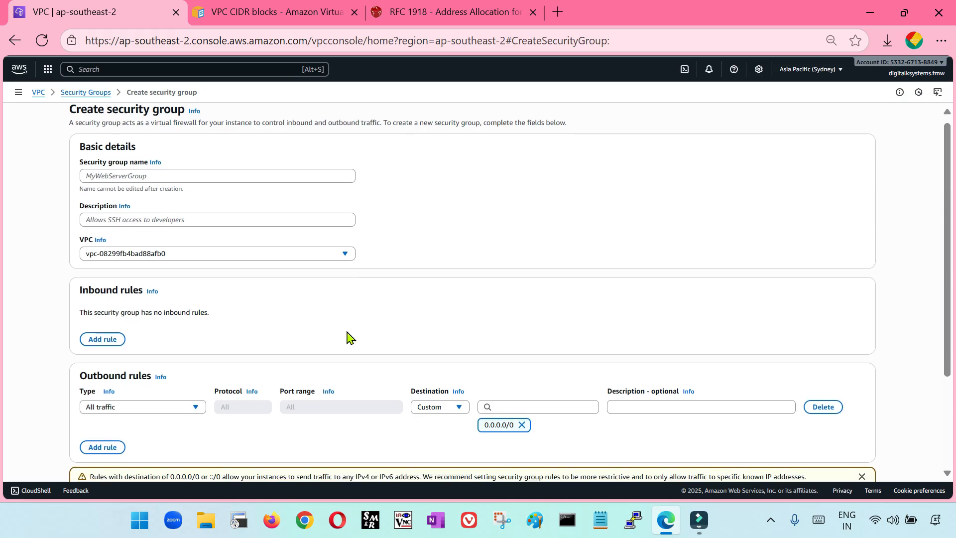
scroll(405, 387, "down", 3)
scroll(408, 381, "up", 3)
left_click(148, 181)
type("DemoSG")
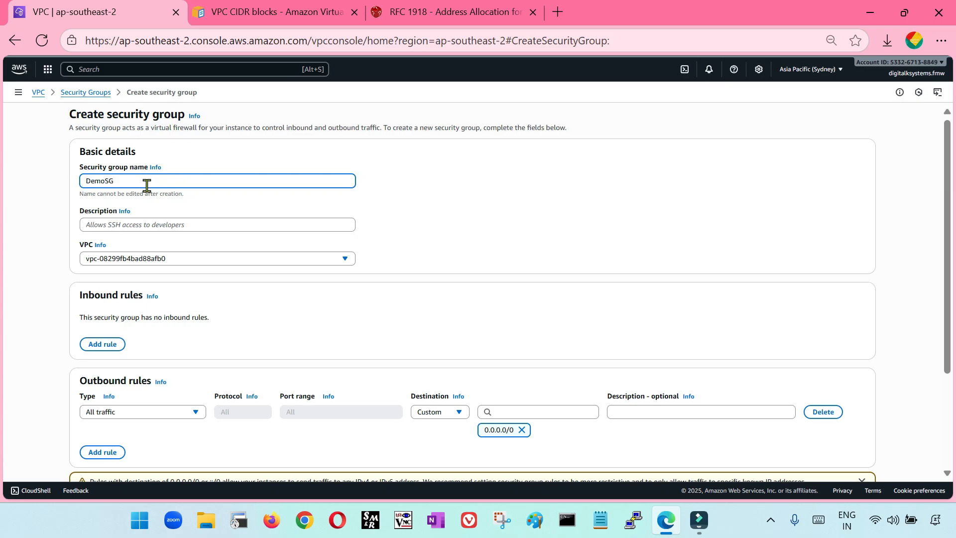
scroll(147, 220, "down", 1)
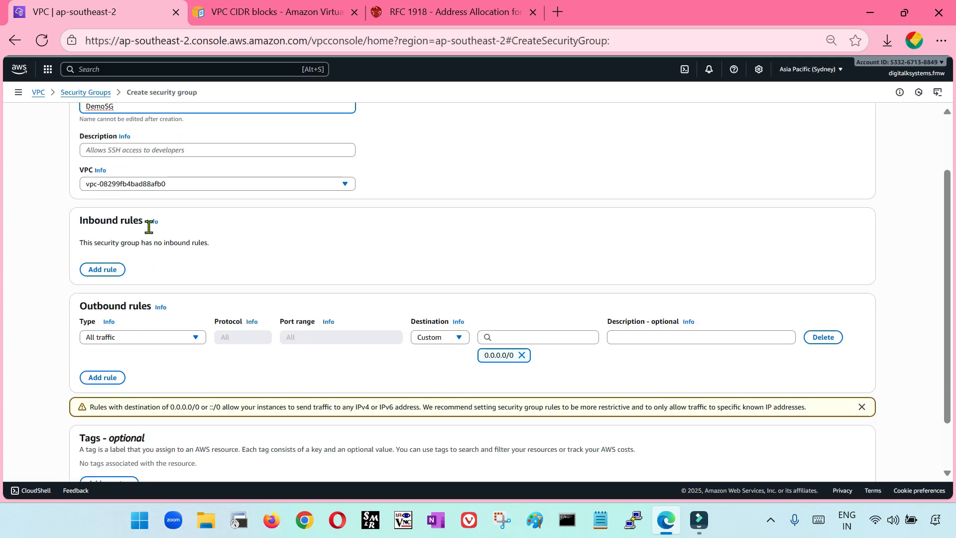
left_click(152, 185)
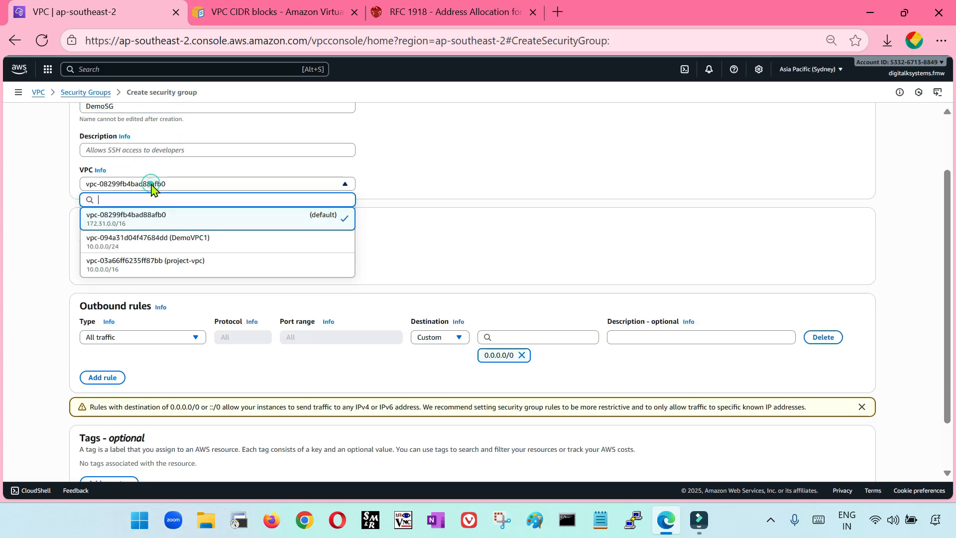
left_click(183, 272)
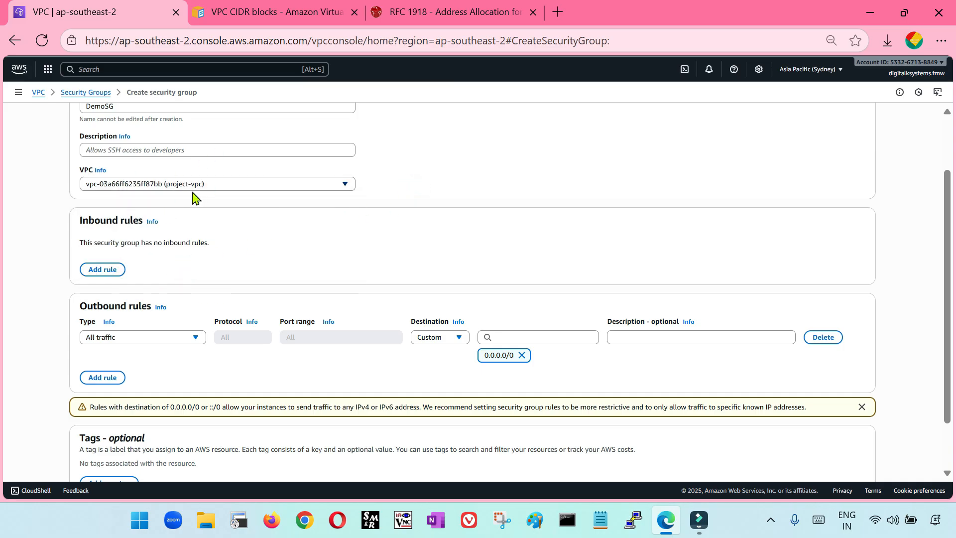
Add an inbound rule to the security group that allows All traffic from the source 0.0.0.0/0.
scroll(192, 200, "down", 2)
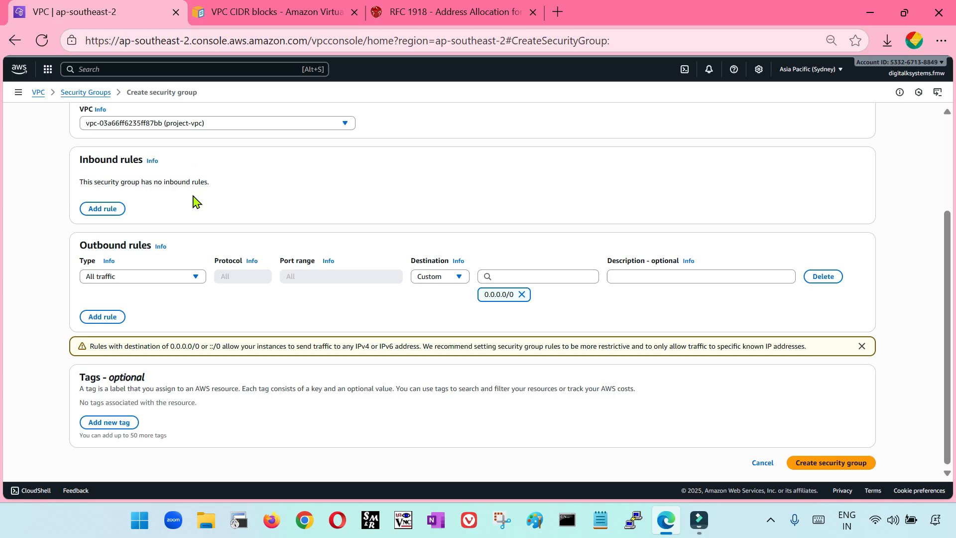
left_click(111, 218)
left_click(167, 194)
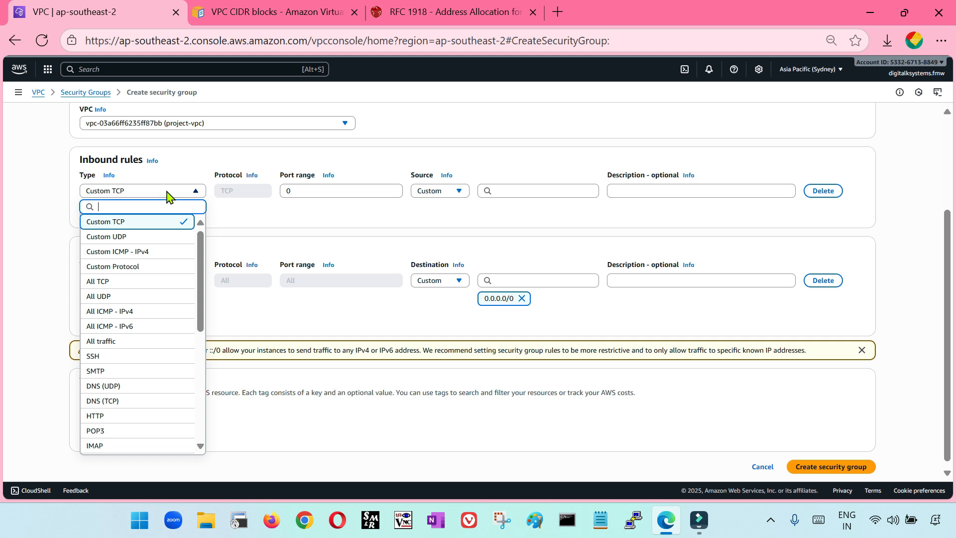
left_click(123, 345)
left_click(508, 191)
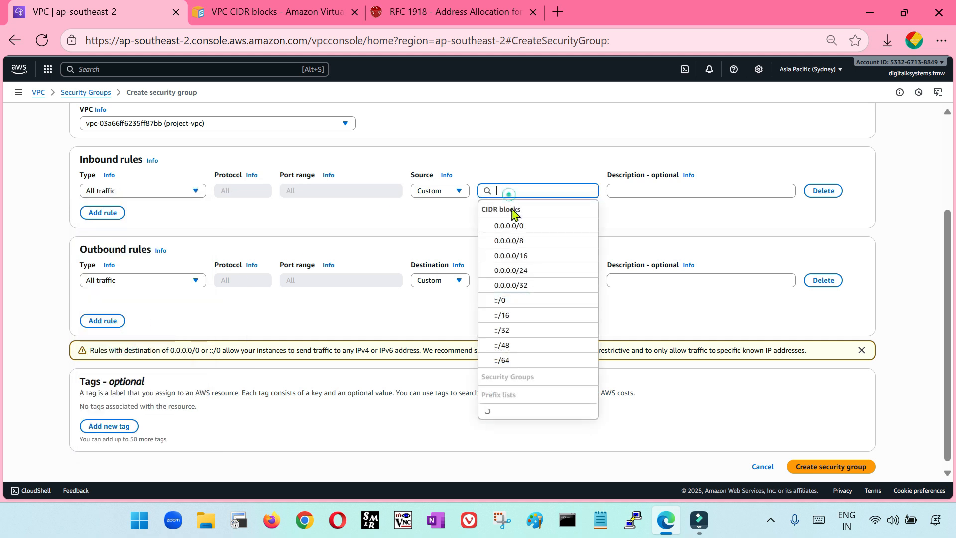
left_click(515, 230)
left_click(378, 216)
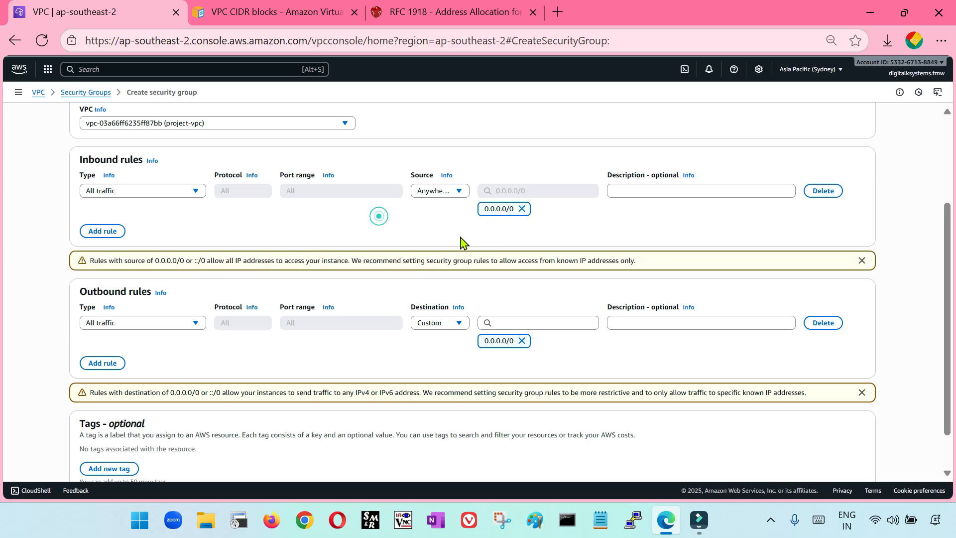
Check the inbound rule's source and the outbound rule's type choices, and try to create the security group with no description.
left_click(438, 192)
left_click(438, 192)
left_click(439, 192)
left_click(438, 192)
left_click(404, 219)
left_click(154, 323)
left_click(154, 324)
scroll(161, 325, "down", 1)
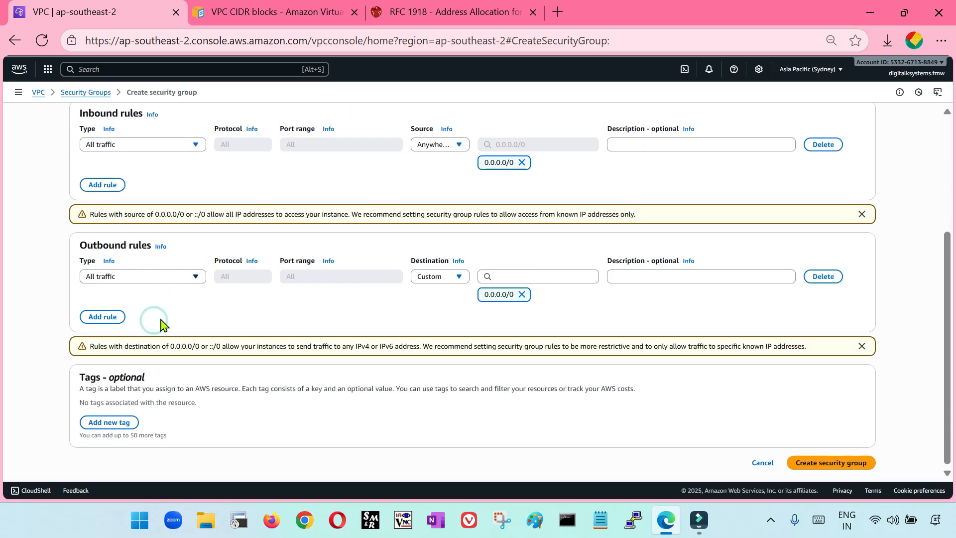
left_click(822, 465)
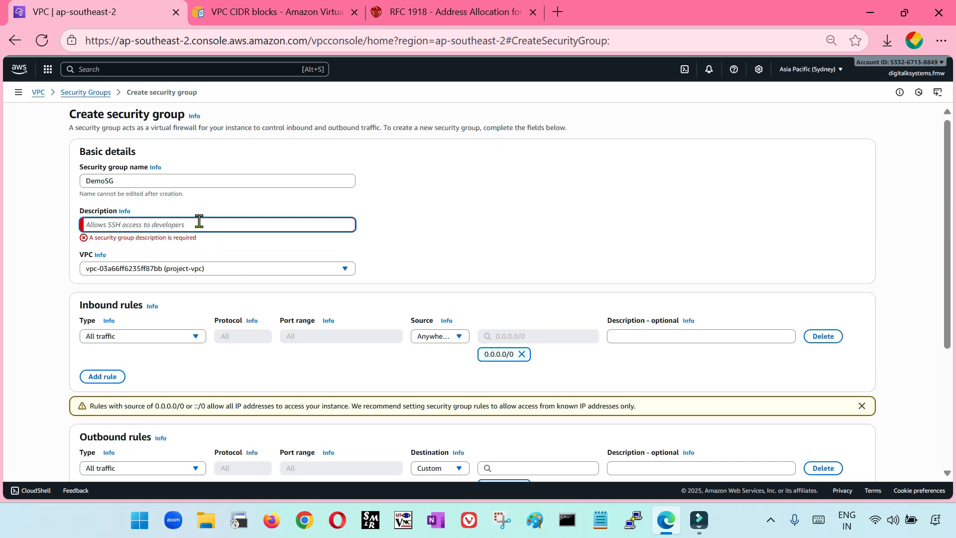
Set the security group's description to Demo, create the group, and dismiss the notification.
type("Demo")
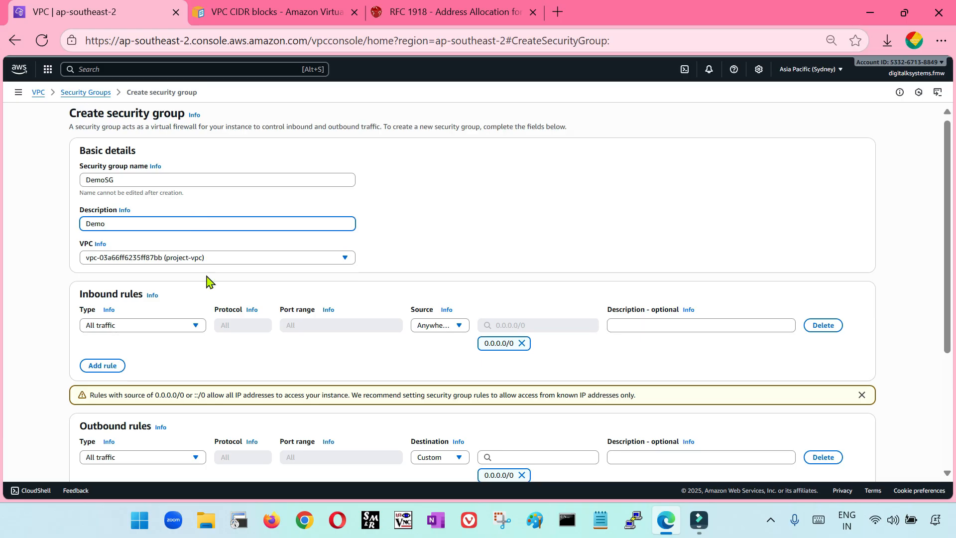
scroll(207, 279, "down", 5)
left_click(824, 463)
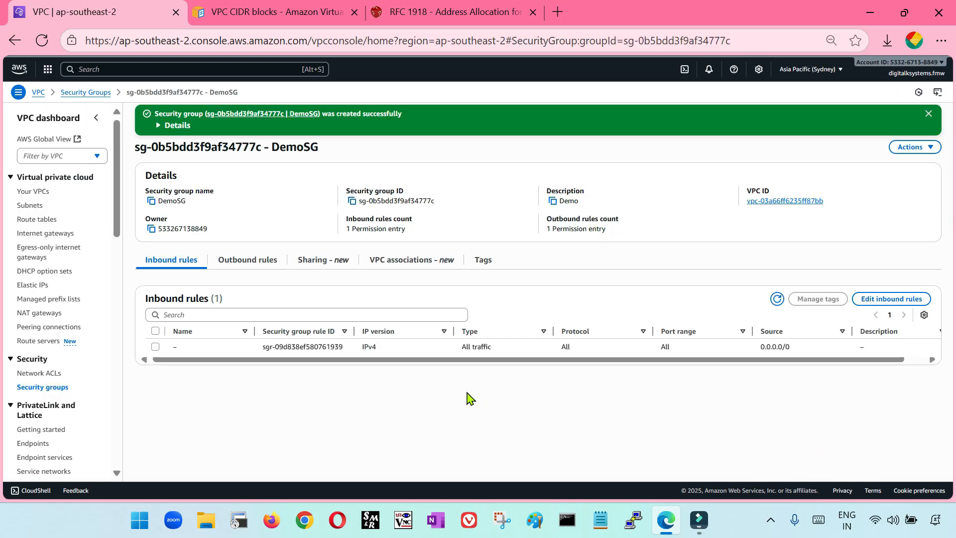
left_click(928, 114)
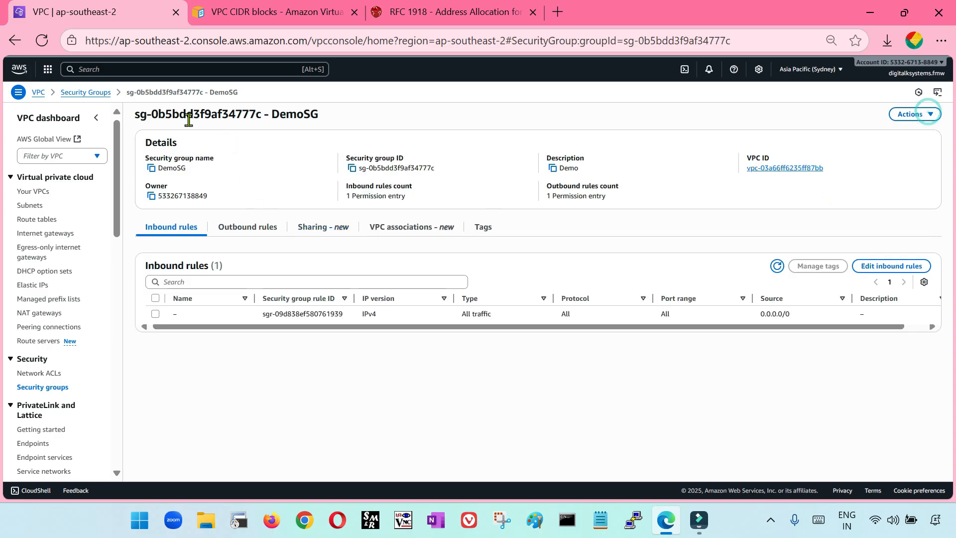
Review DemoSG's inbound and outbound rules, including the inbound rule editor, and return to the list of security groups.
left_click_drag(142, 109, 342, 117)
left_click(382, 353)
left_click(156, 315)
left_click(156, 314)
left_click(252, 229)
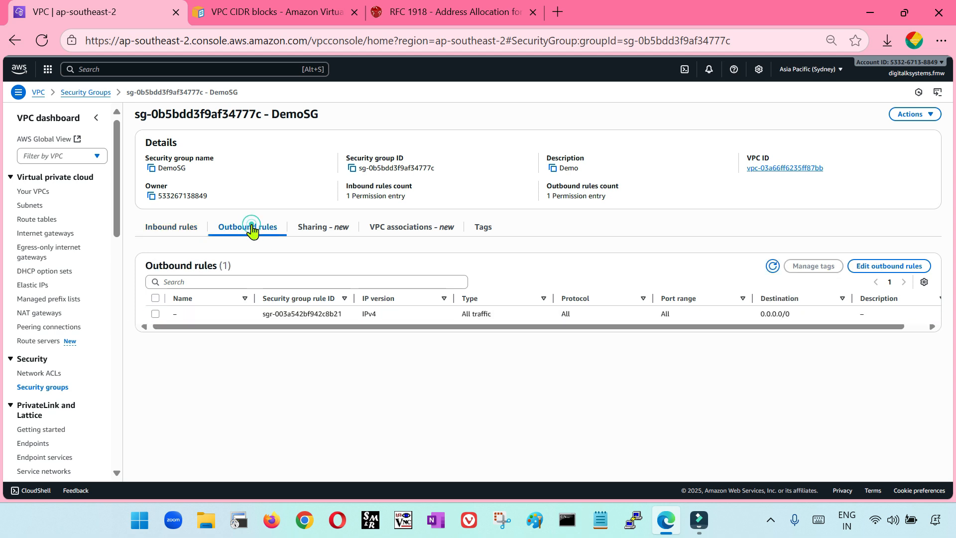
left_click(167, 230)
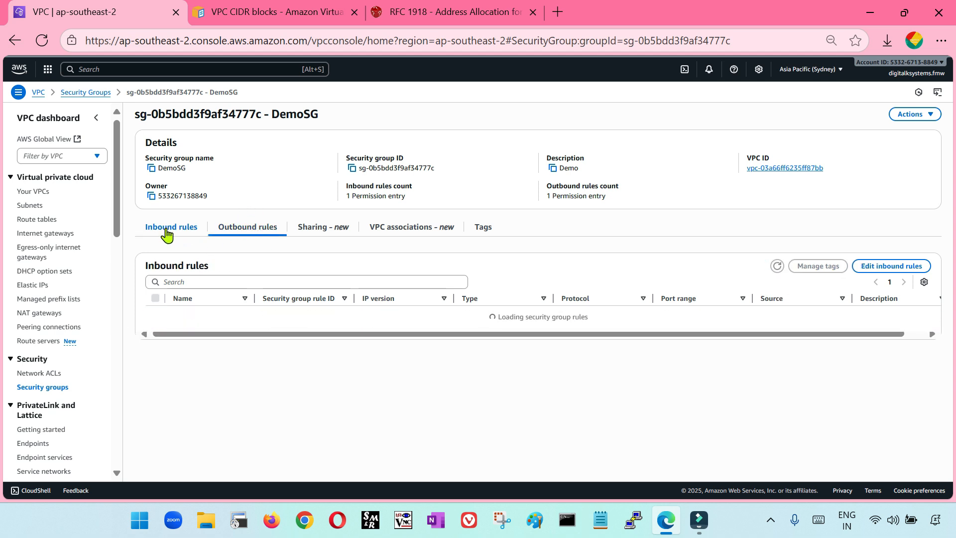
left_click(890, 269)
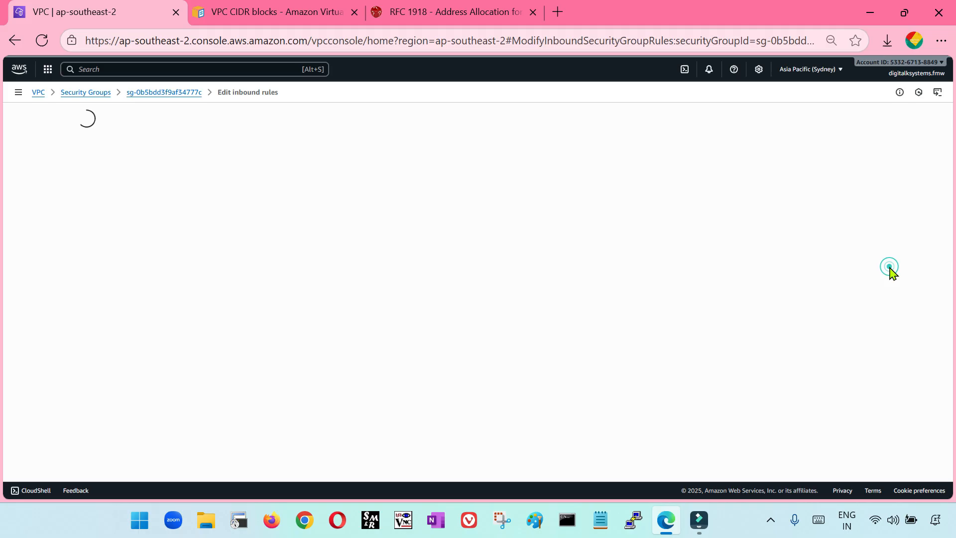
left_click(82, 95)
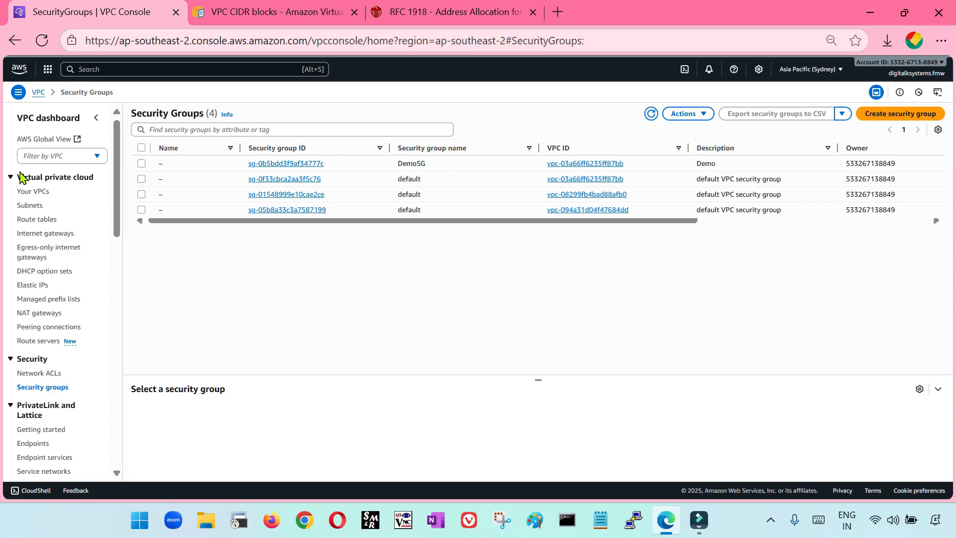
Select project-vpc in the list of VPCs and enlarge its details pane to view its configuration.
left_click(43, 193)
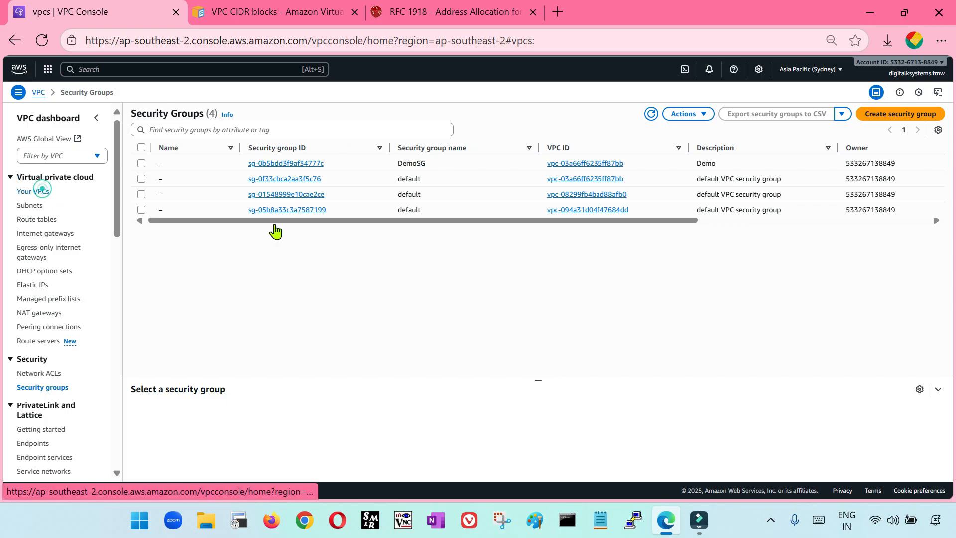
left_click(141, 197)
left_click(142, 198)
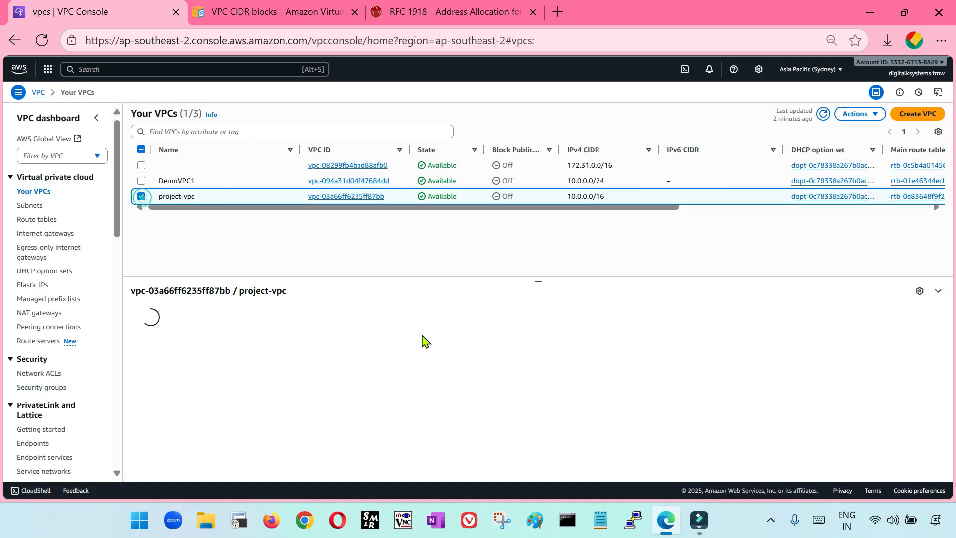
left_click_drag(536, 283, 537, 266)
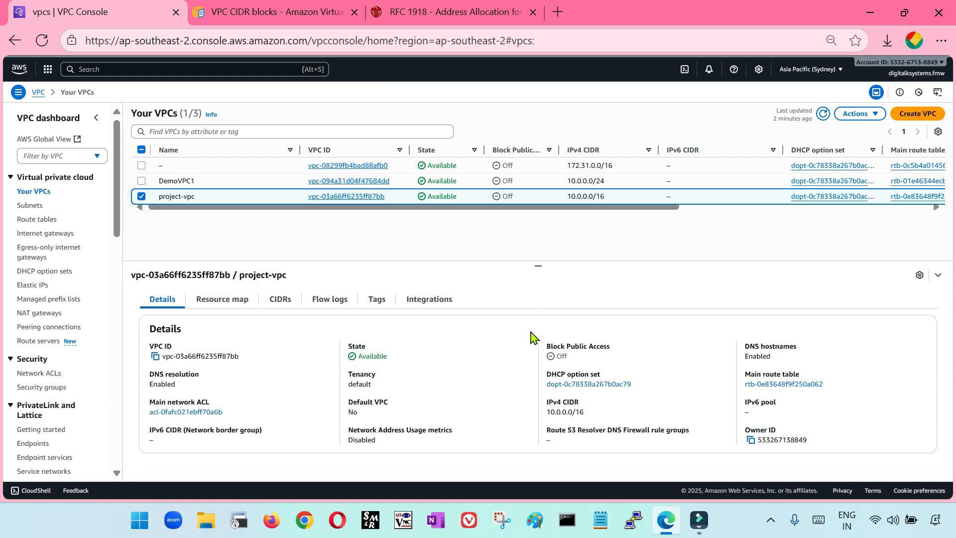